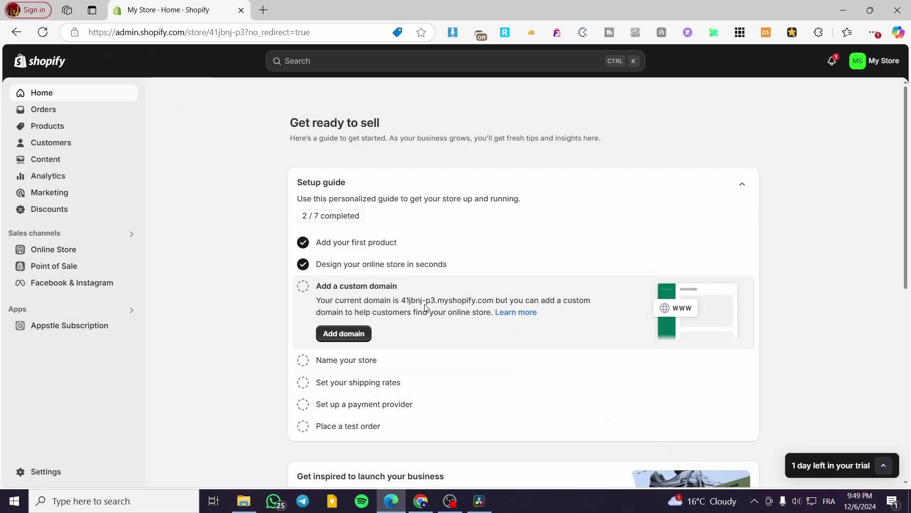
{"action": "left_click", "coordinate": [50, 128]}
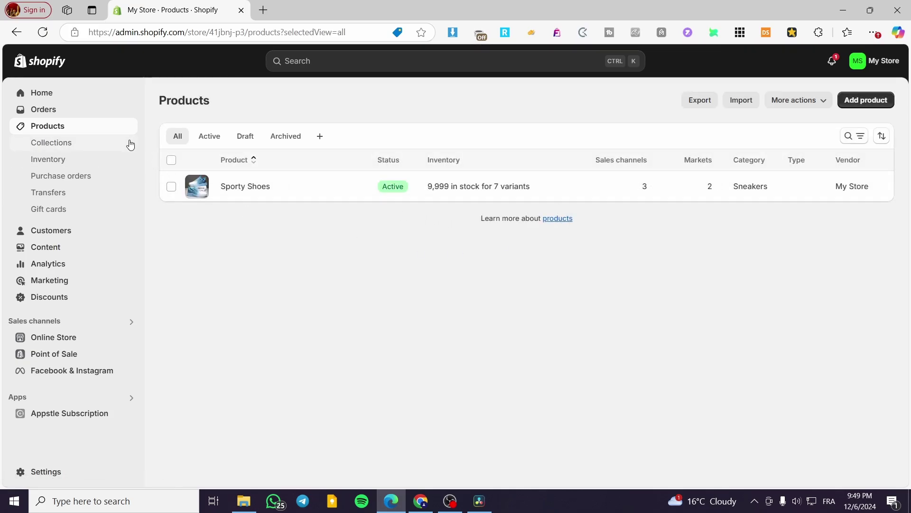
{"action": "left_click", "coordinate": [57, 98]}
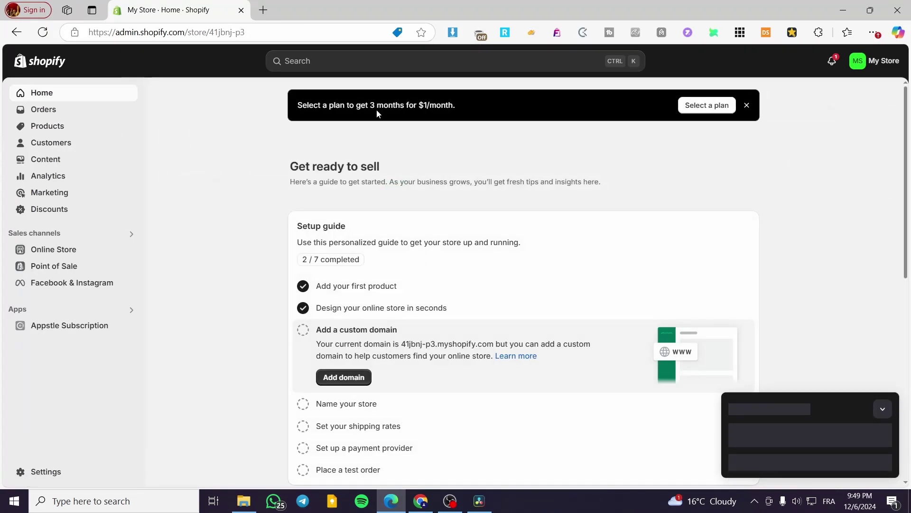
Search the Shopify App Store for "Swatch King" and open the Swatch King: Variants Options listing.
{"action": "left_click", "coordinate": [289, 64]}
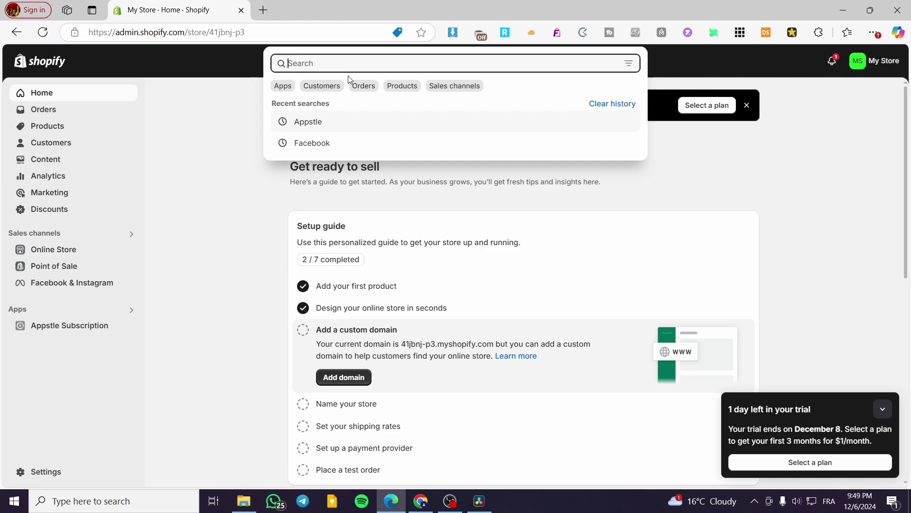
{"action": "type", "text": "Sw"}
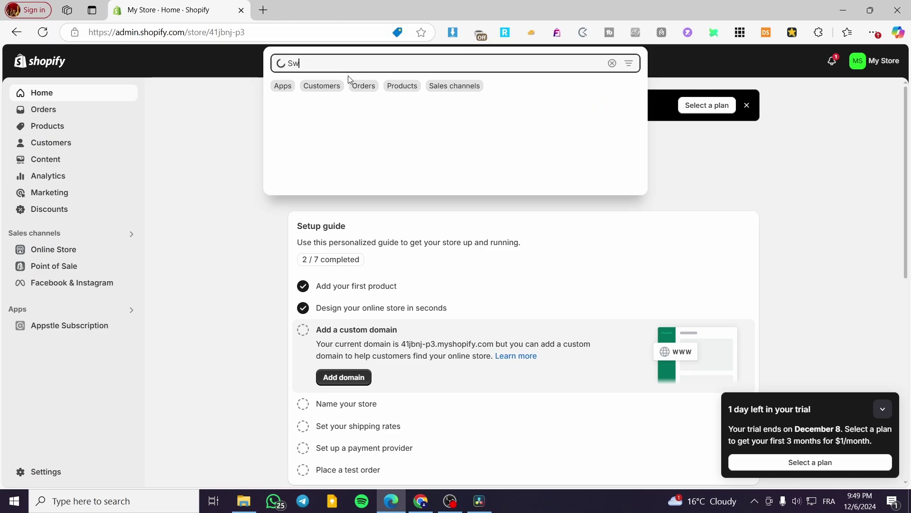
{"action": "type", "text": "atch King"}
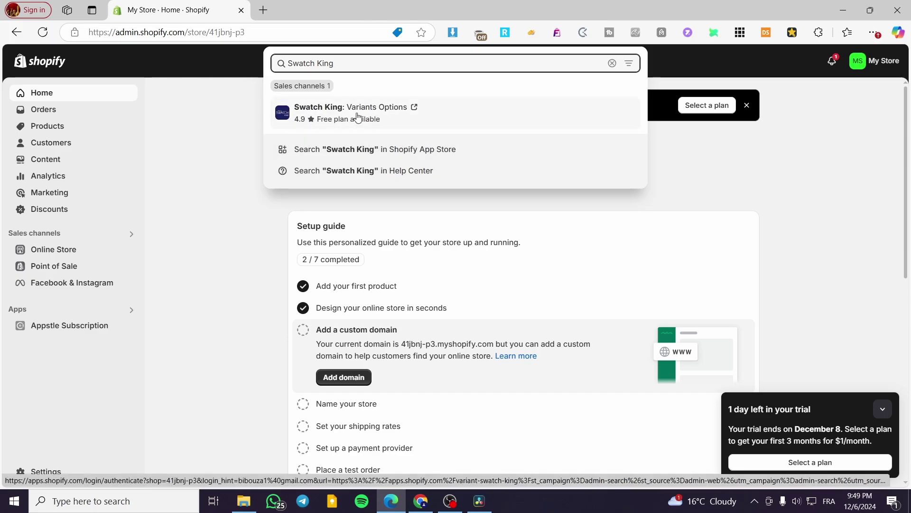
{"action": "left_click", "coordinate": [374, 151]}
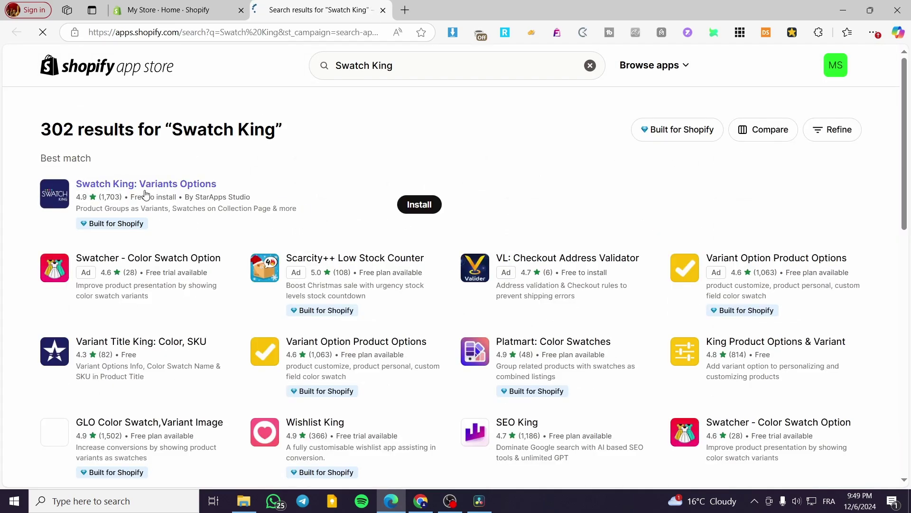
{"action": "left_click", "coordinate": [142, 184]}
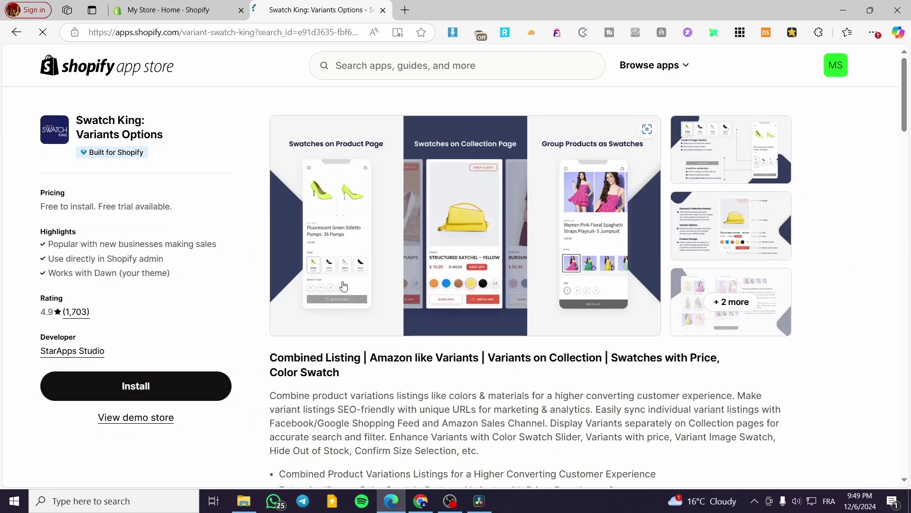
Examine the variant image swatch preview and the main preview image in the Swatch King listing.
{"action": "left_click", "coordinate": [749, 158]}
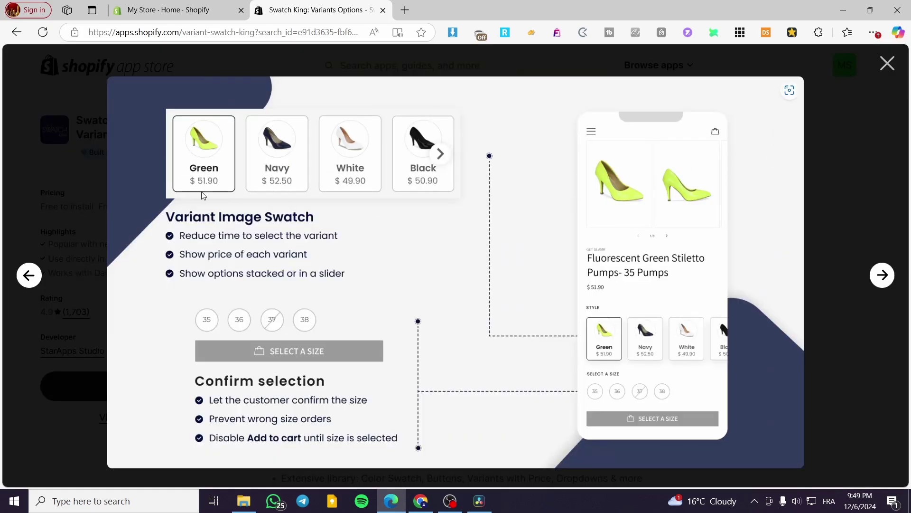
{"action": "left_click", "coordinate": [893, 70]}
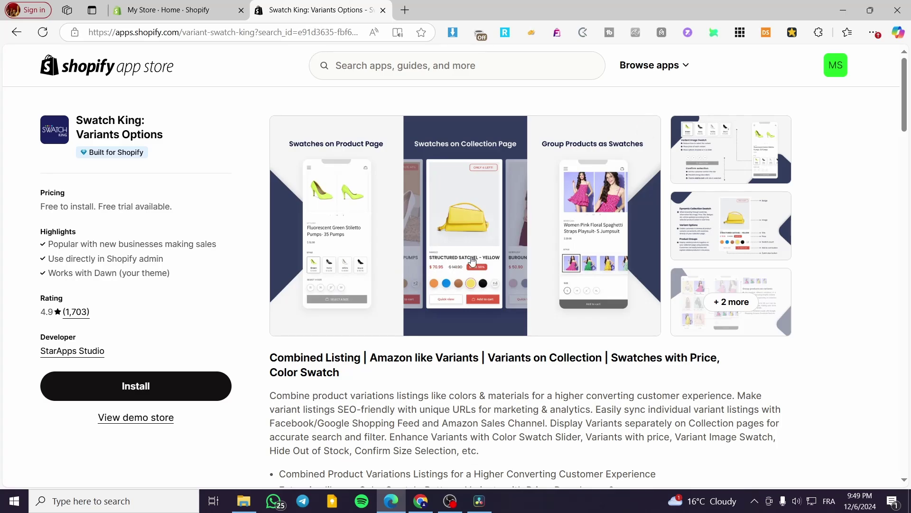
{"action": "left_click", "coordinate": [496, 258]}
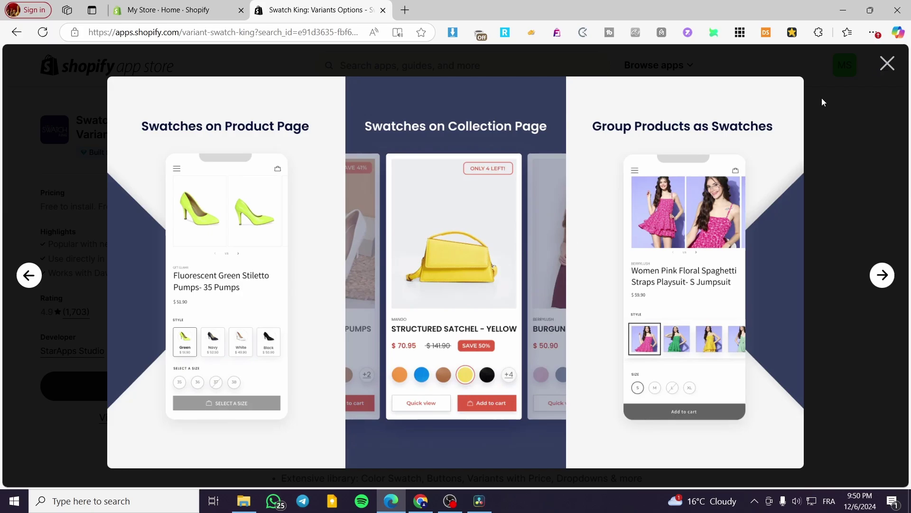
{"action": "left_click", "coordinate": [888, 64]}
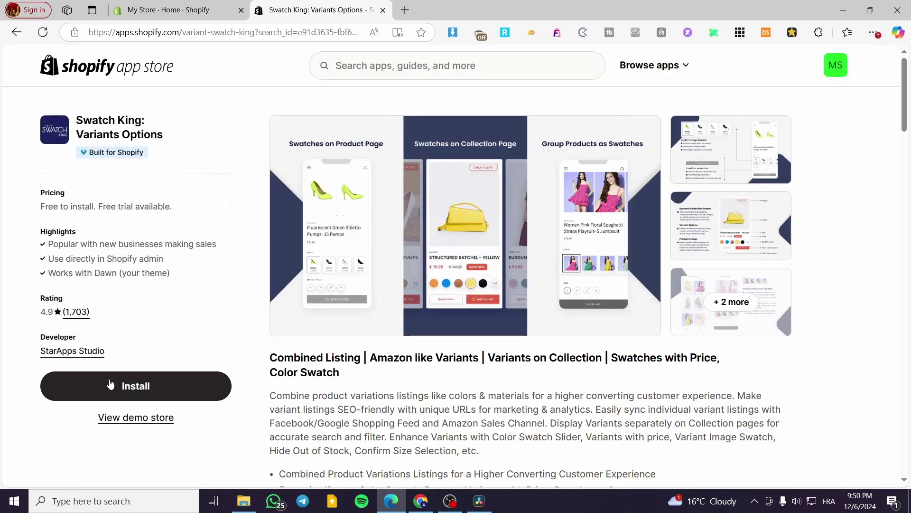
Install the Swatch King app on the store, approving its requested data access and closing the app listing.
{"action": "left_click", "coordinate": [122, 397]}
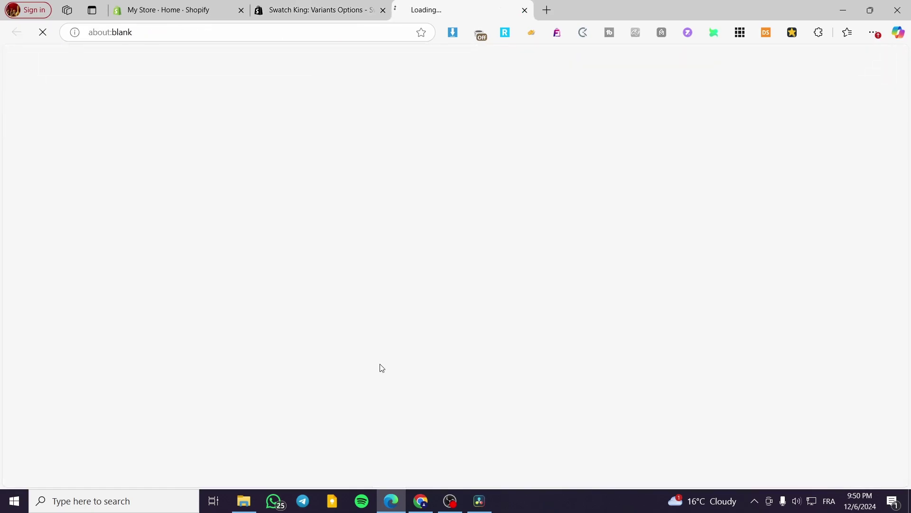
{"action": "left_click", "coordinate": [383, 10]}
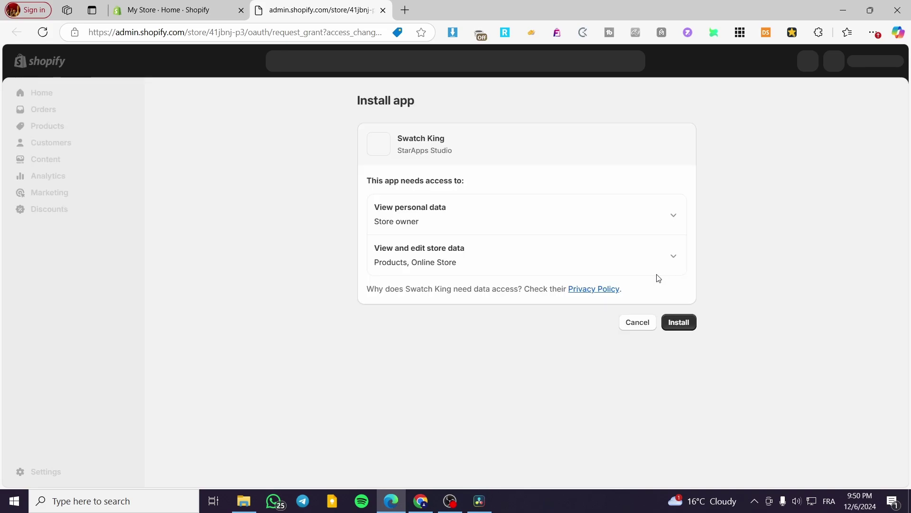
{"action": "left_click", "coordinate": [686, 327]}
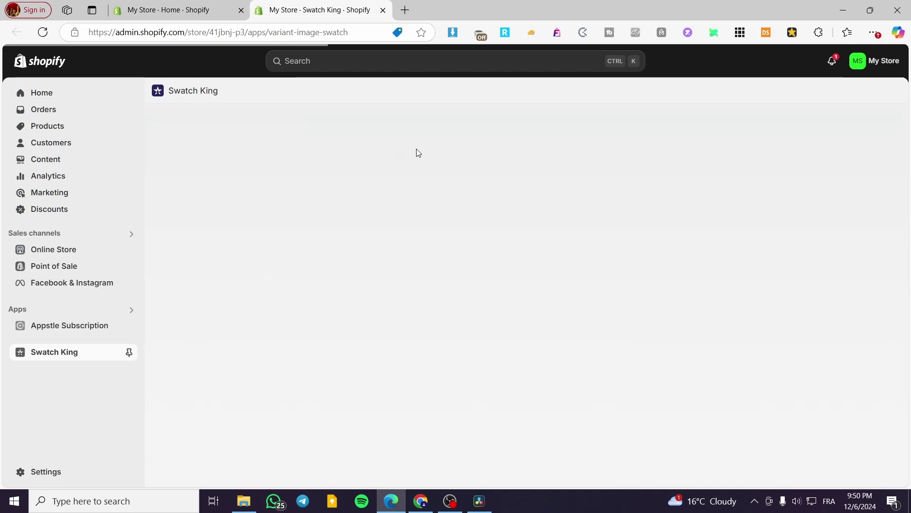
Pin Swatch King to the store's app navigation and dismiss the support chat message.
{"action": "left_click", "coordinate": [128, 354]}
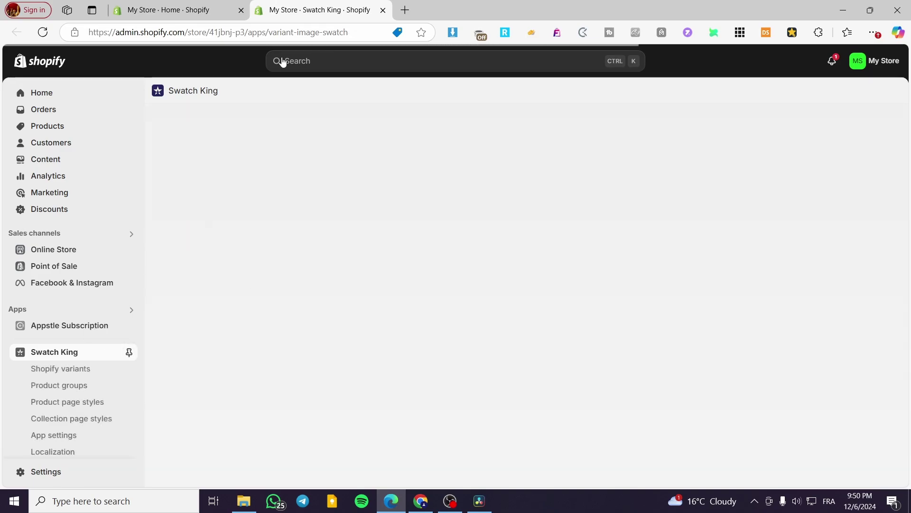
{"action": "left_click", "coordinate": [129, 354]}
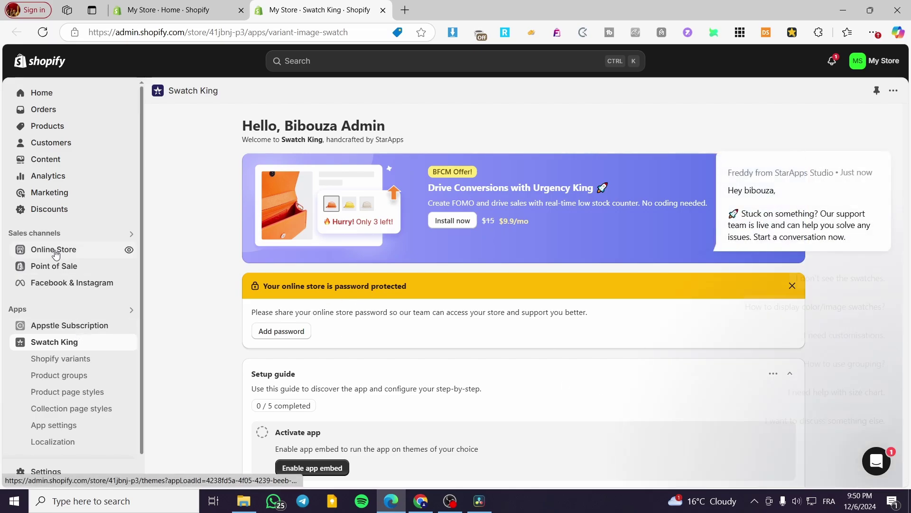
{"action": "left_click", "coordinate": [888, 149]}
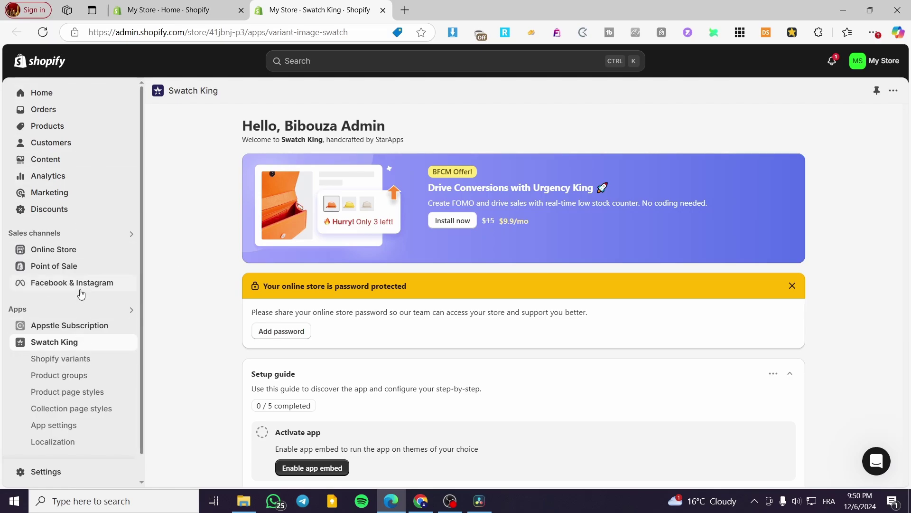
Open the Online Store in a separate browser tab and bring up Swatch King's online store password field.
{"action": "right_click", "coordinate": [56, 250]}
{"action": "left_click", "coordinate": [101, 262]}
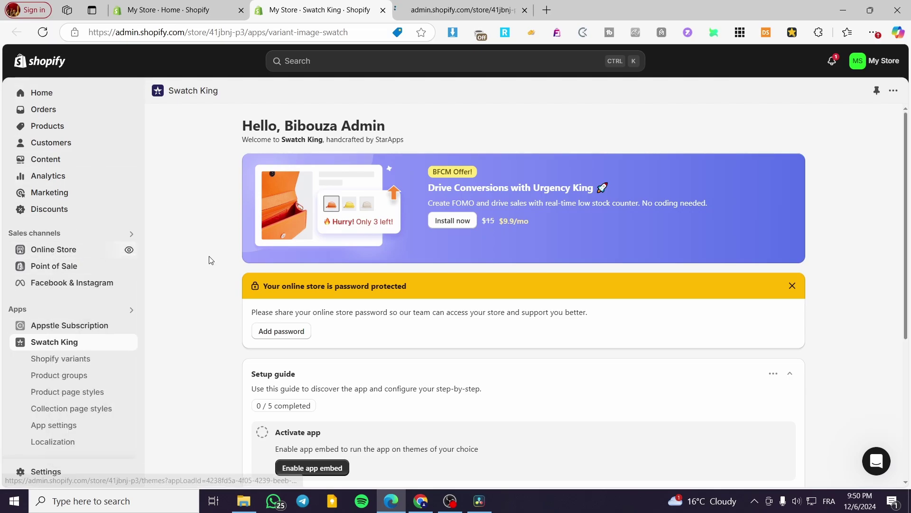
{"action": "left_click", "coordinate": [274, 331]}
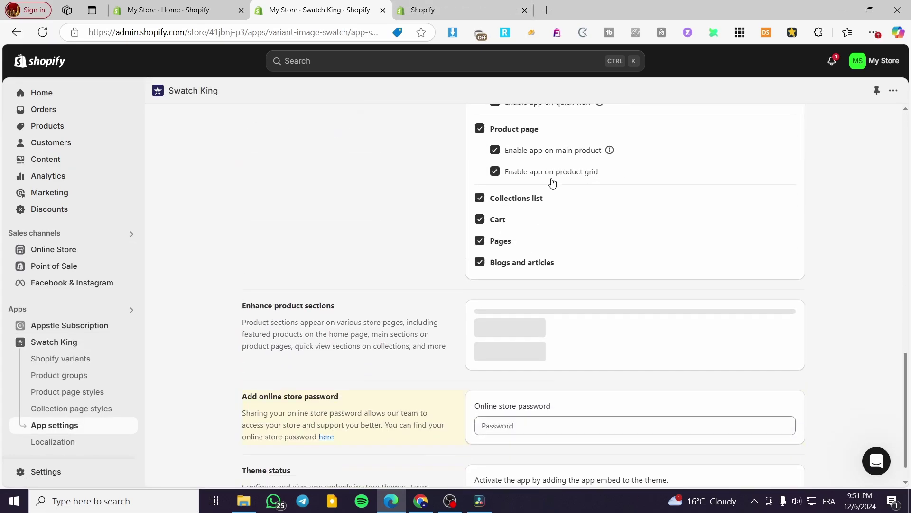
{"action": "left_click", "coordinate": [519, 395]}
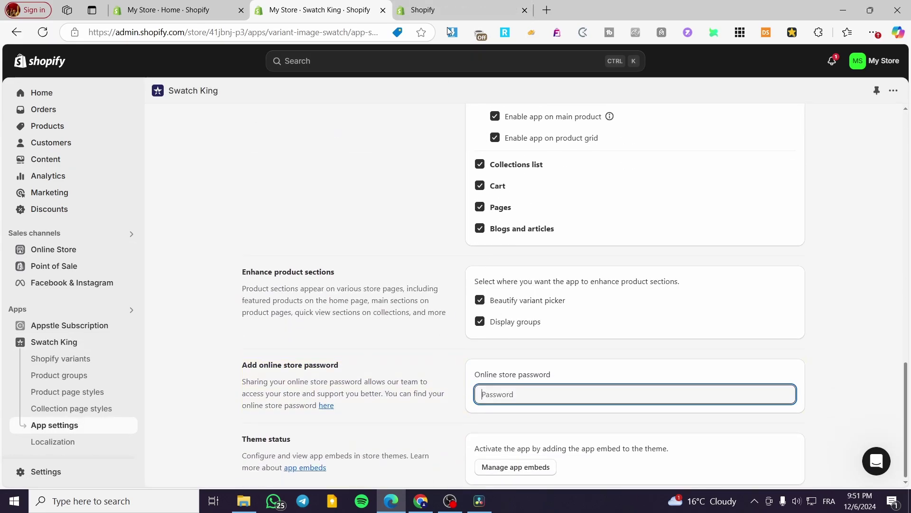
Copy the storefront password from the password protection section of the Online Store preferences.
{"action": "left_click", "coordinate": [445, 4]}
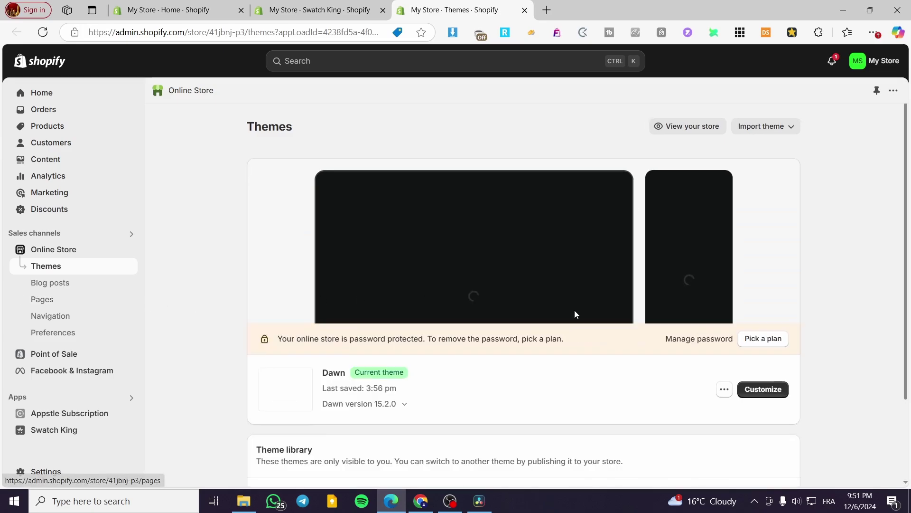
{"action": "scroll", "coordinate": [574, 315], "scroll_direction": "down", "scroll_amount": 1}
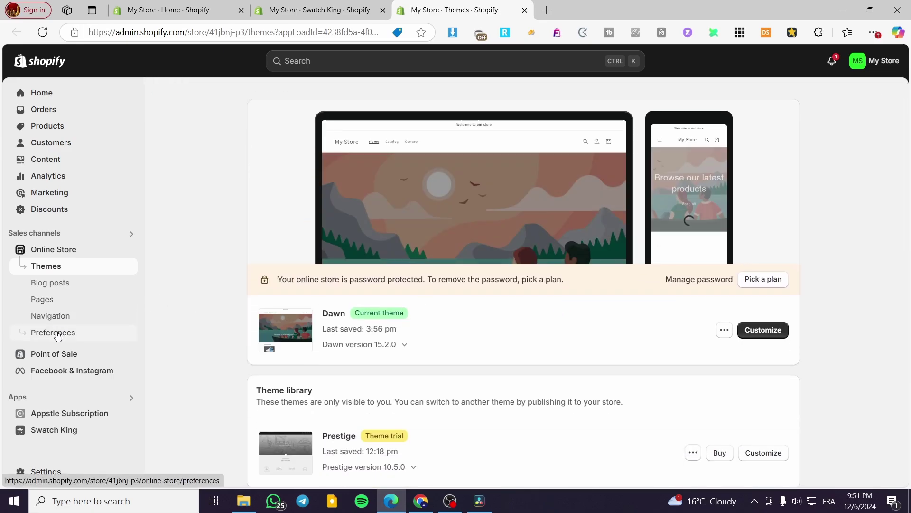
{"action": "left_click", "coordinate": [57, 333]}
{"action": "scroll", "coordinate": [662, 288], "scroll_direction": "down", "scroll_amount": 8}
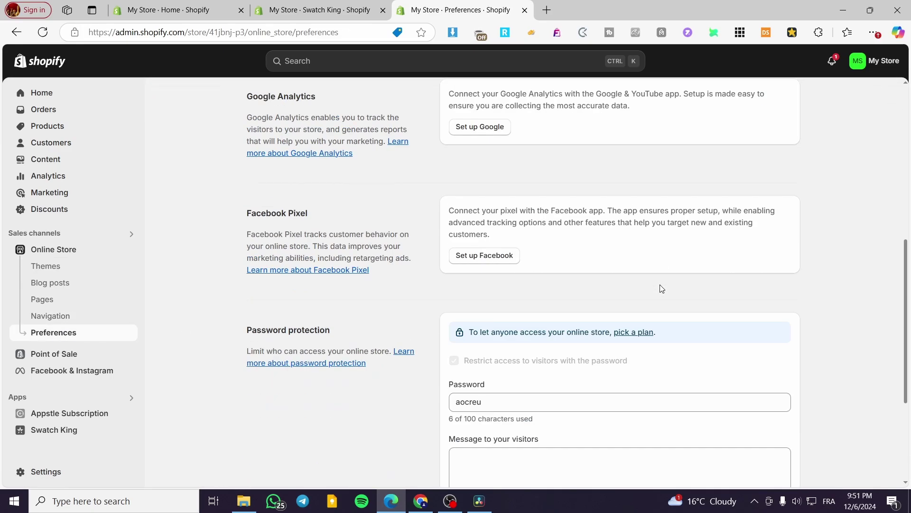
{"action": "scroll", "coordinate": [617, 285], "scroll_direction": "down", "scroll_amount": 3}
{"action": "double_click", "coordinate": [460, 251]}
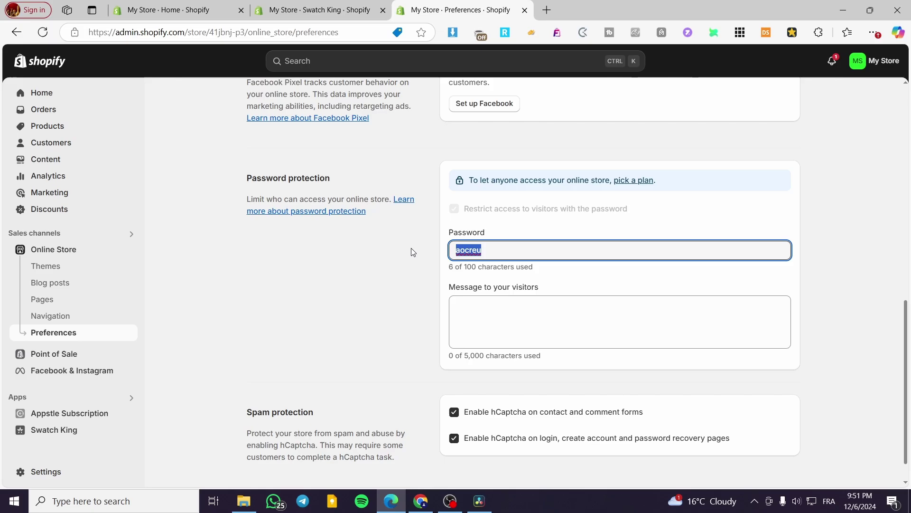
{"action": "right_click", "coordinate": [460, 251]}
{"action": "left_click", "coordinate": [527, 134]}
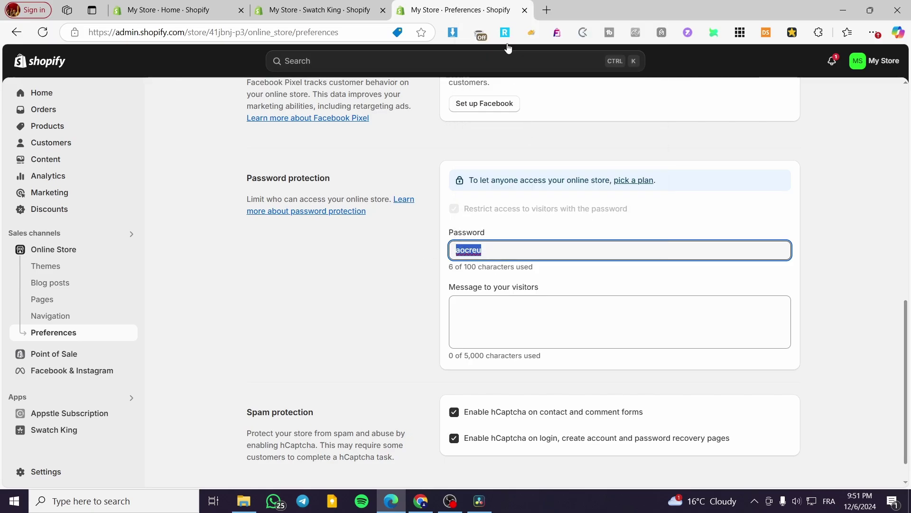
Paste the storefront password into Swatch King's online store password field and save the app settings.
{"action": "left_click", "coordinate": [523, 10]}
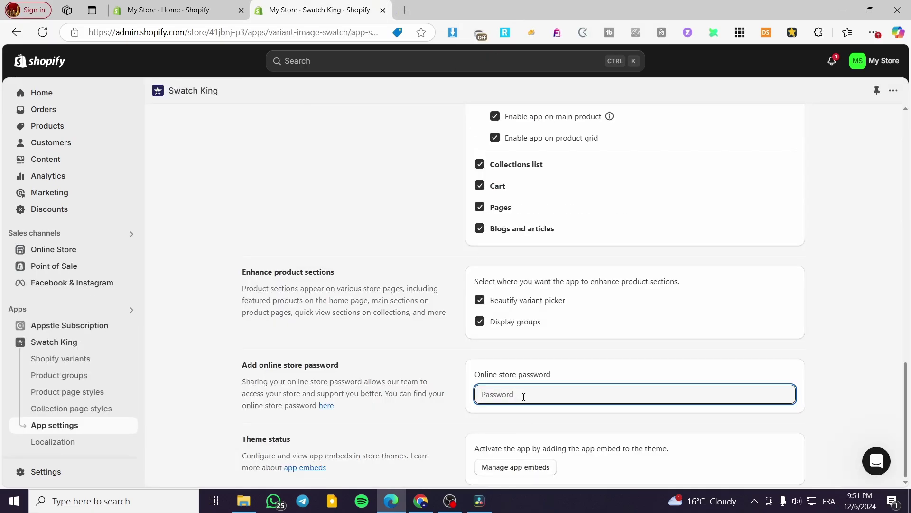
{"action": "key", "text": "ctrl+v"}
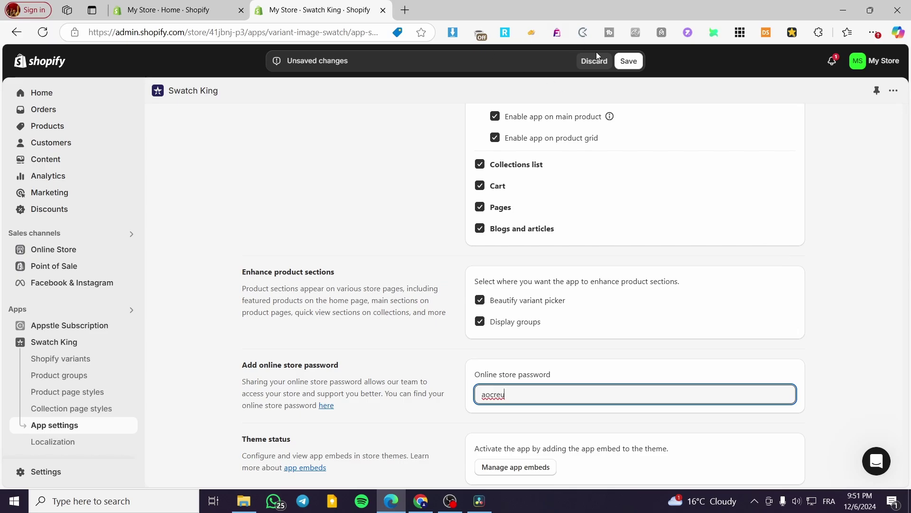
{"action": "left_click", "coordinate": [628, 60]}
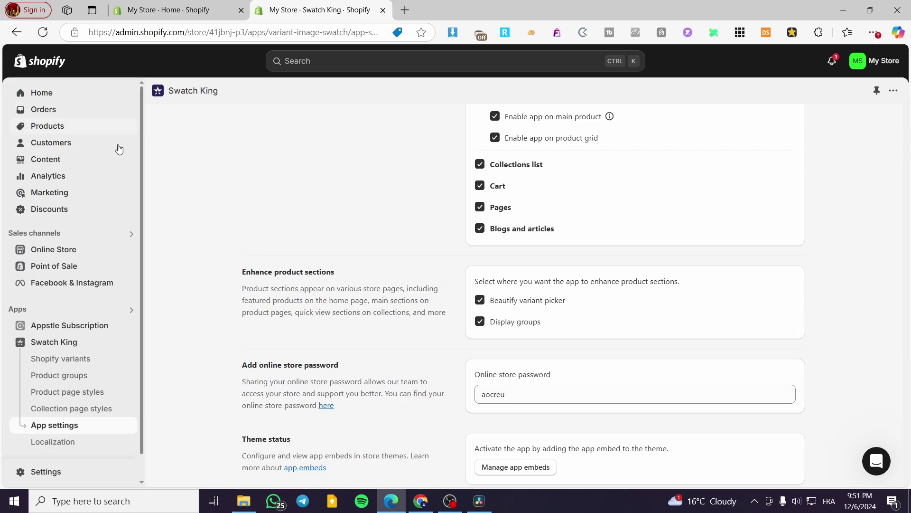
Return to the Swatch King home page and dismiss the notice about the password-protected store.
{"action": "scroll", "coordinate": [429, 366], "scroll_direction": "up", "scroll_amount": 10}
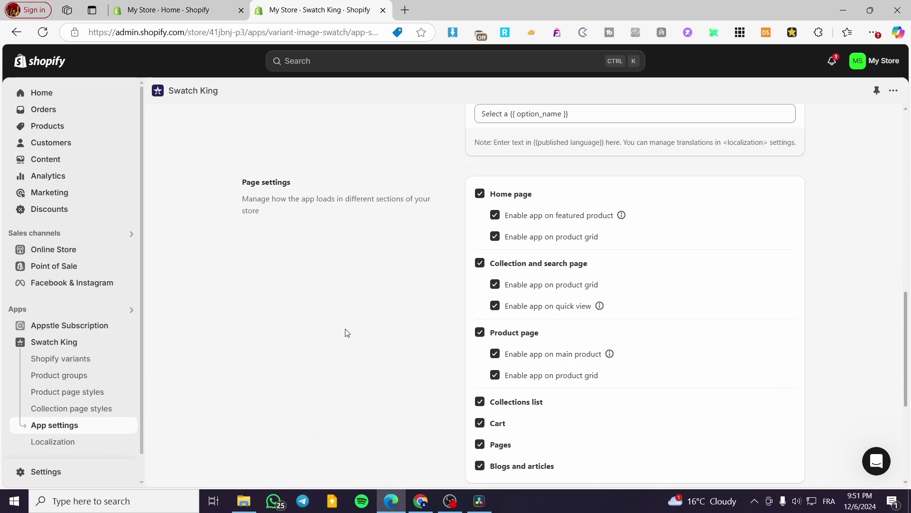
{"action": "left_click", "coordinate": [47, 349]}
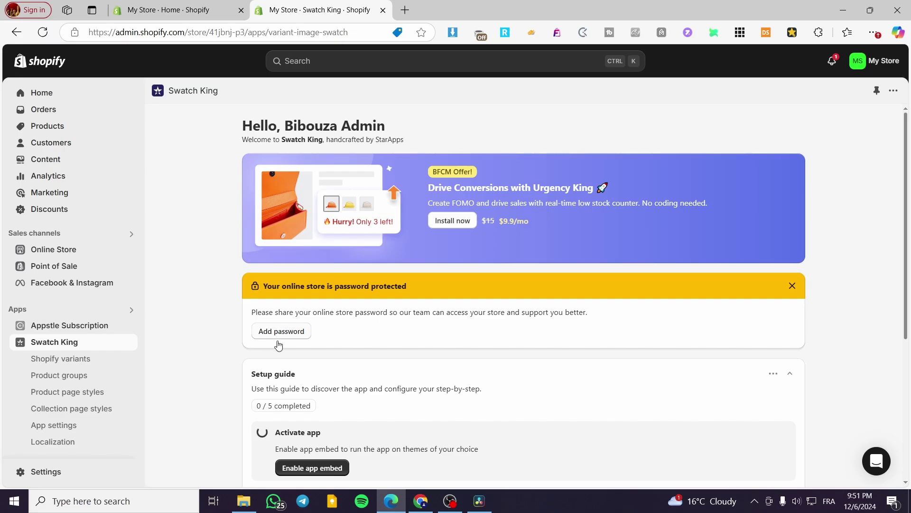
{"action": "left_click", "coordinate": [792, 286]}
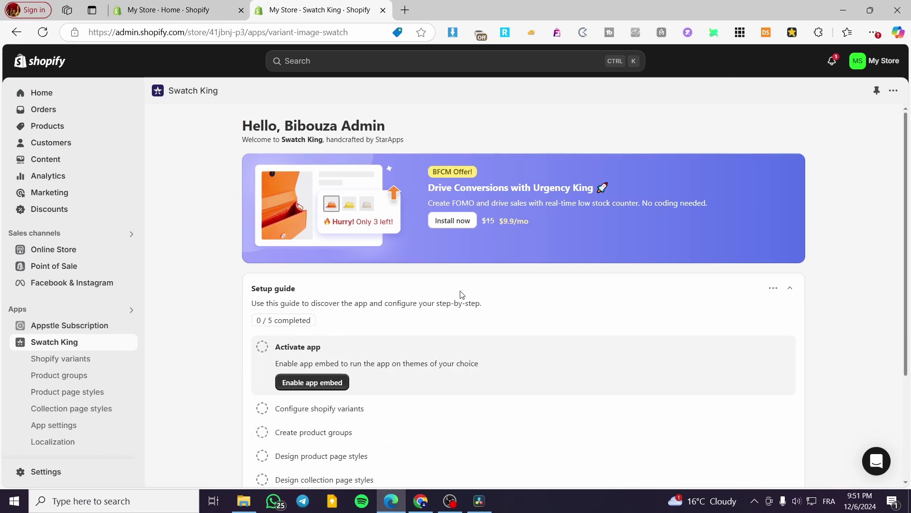
Enable the Swatch King app embed on the published Dawn theme and save the theme.
{"action": "scroll", "coordinate": [317, 325], "scroll_direction": "down", "scroll_amount": 2}
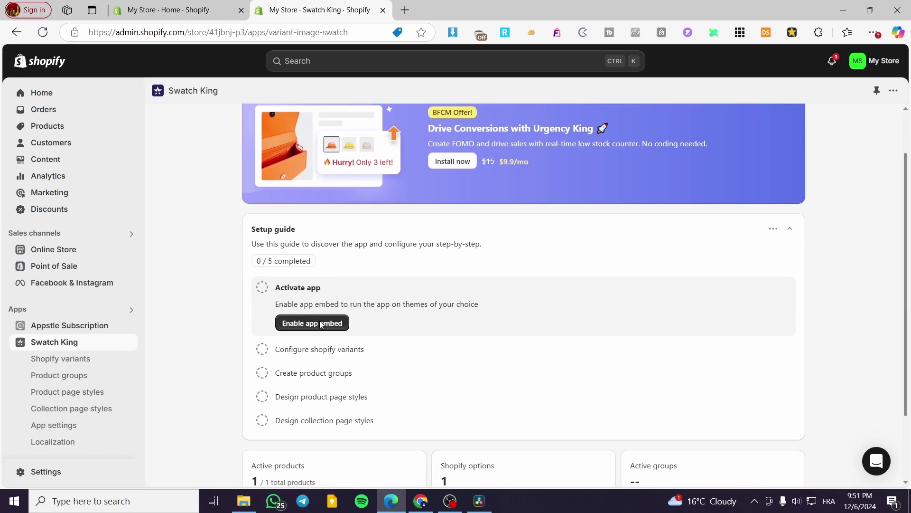
{"action": "left_click", "coordinate": [303, 322]}
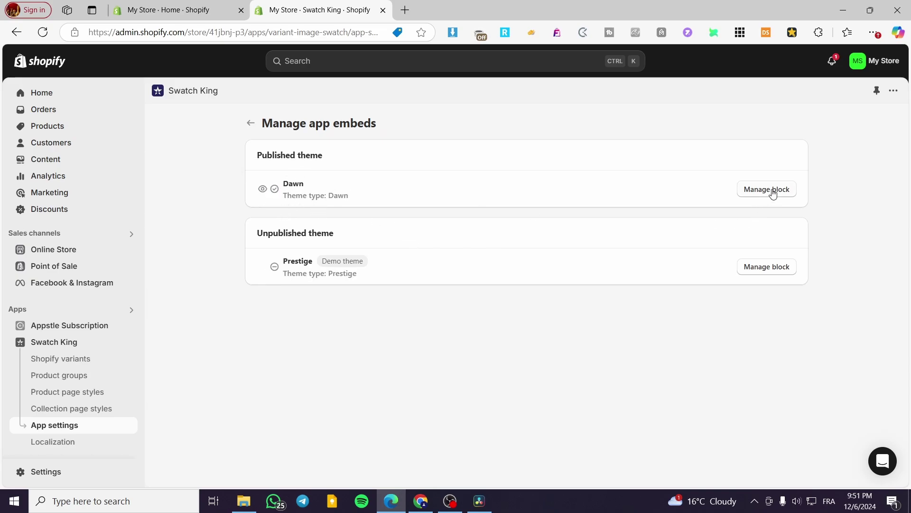
{"action": "mouse_move", "coordinate": [276, 191]}
{"action": "left_click", "coordinate": [766, 190]}
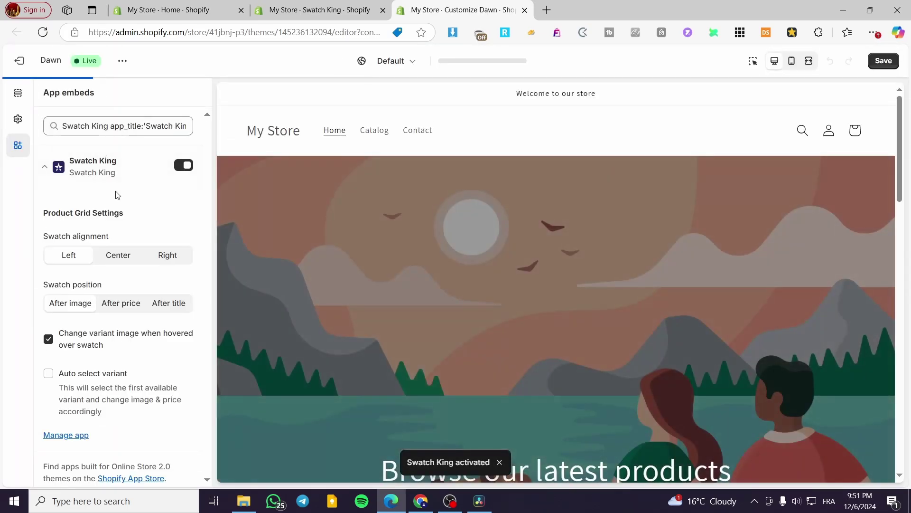
{"action": "left_click", "coordinate": [883, 61]}
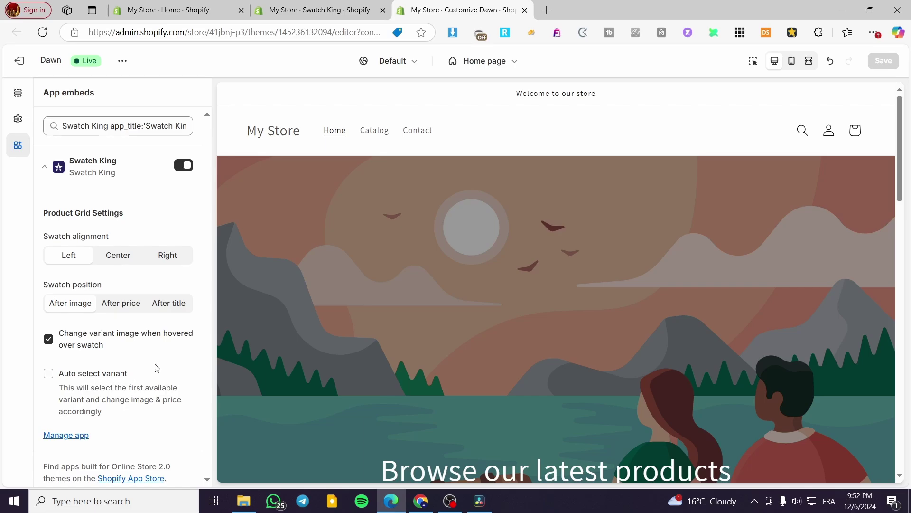
Close the theme editor, leave the app embed management page and return to the Swatch King home page.
{"action": "left_click", "coordinate": [525, 11]}
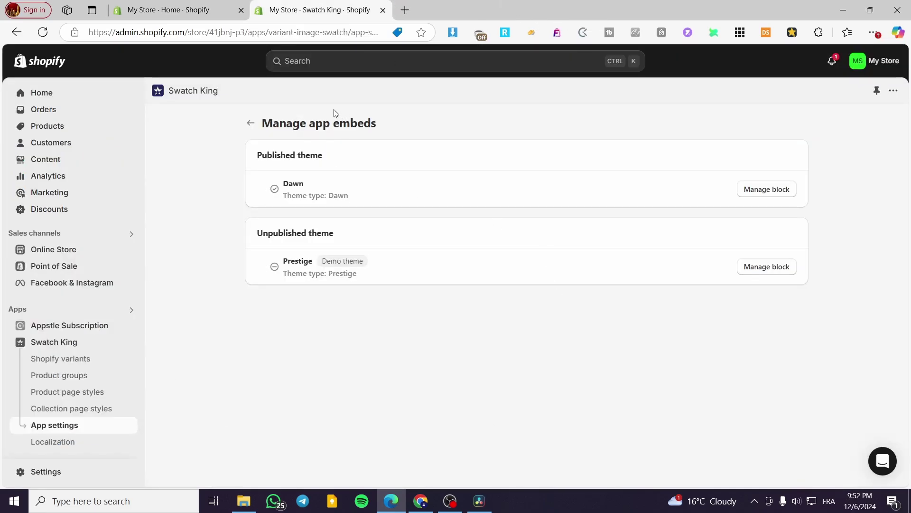
{"action": "left_click", "coordinate": [251, 124]}
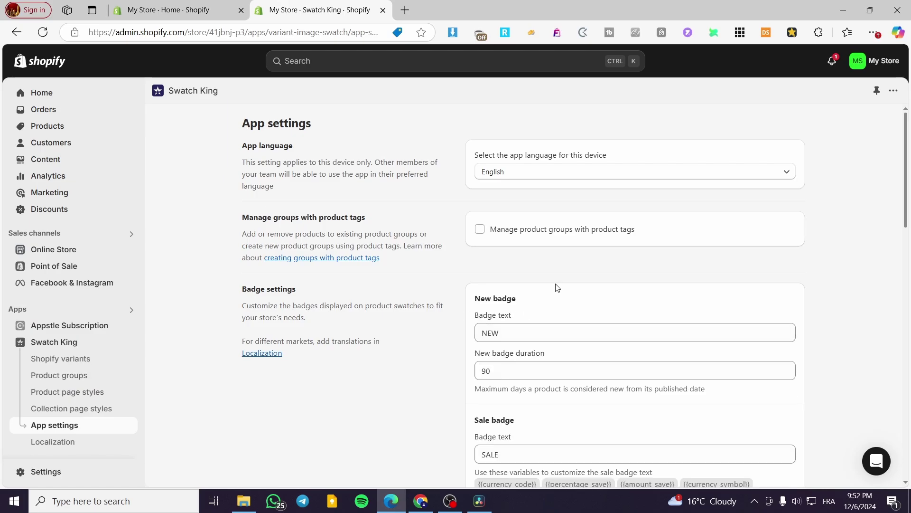
{"action": "left_click", "coordinate": [80, 346]}
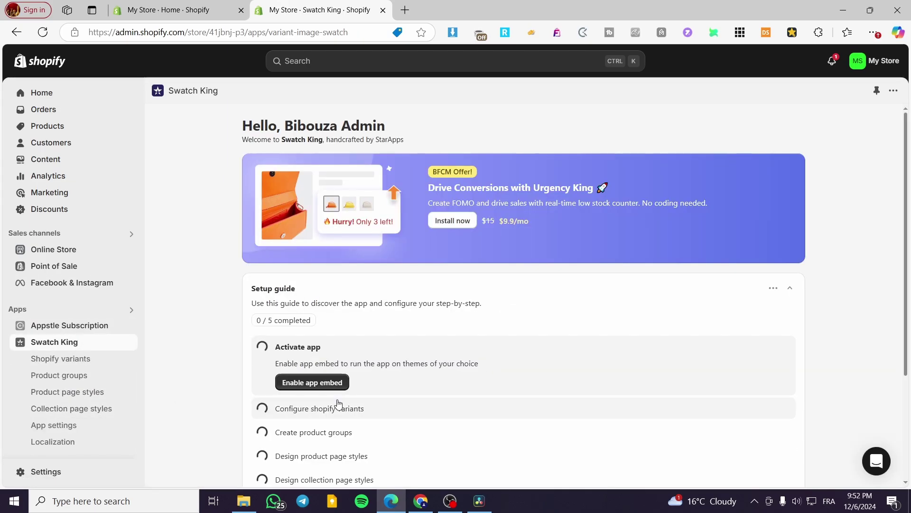
Check the themes' app embed status through the setup guide's Activate app item and return to the Swatch King home page.
{"action": "scroll", "coordinate": [287, 351], "scroll_direction": "down", "scroll_amount": 1}
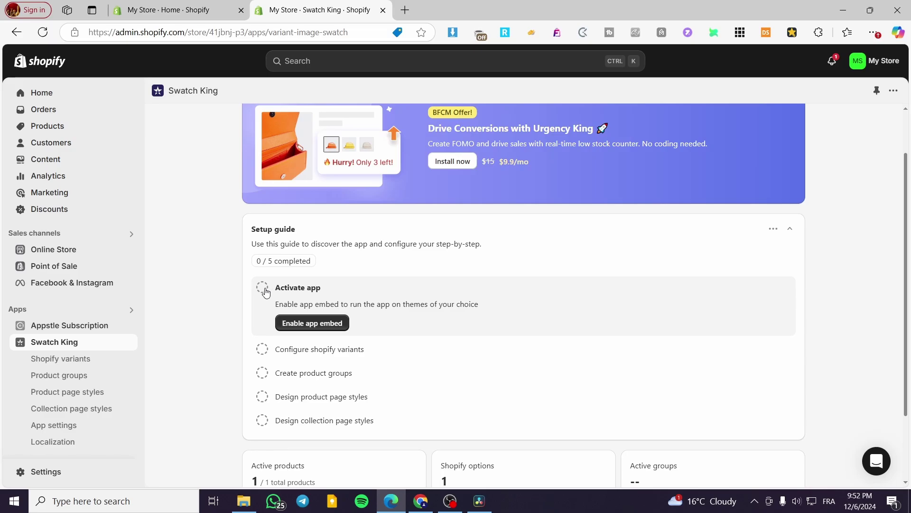
{"action": "left_click", "coordinate": [312, 322]}
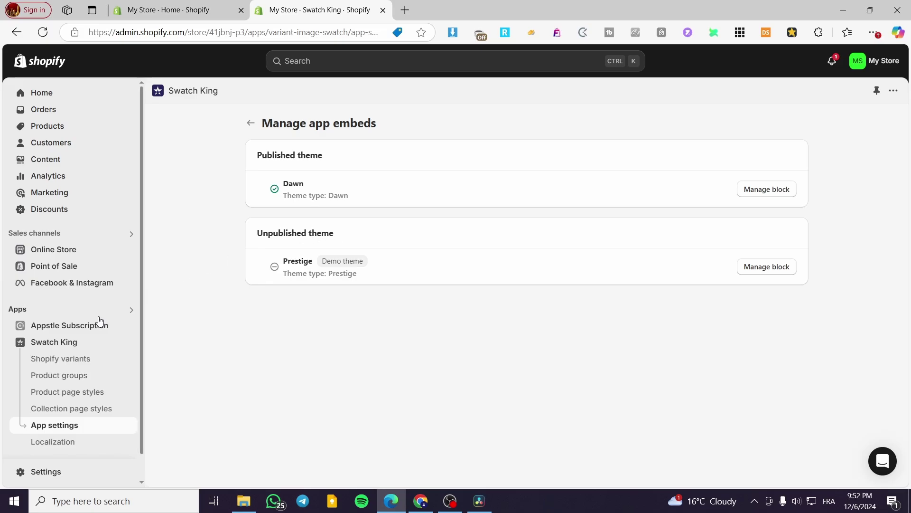
{"action": "left_click", "coordinate": [77, 346]}
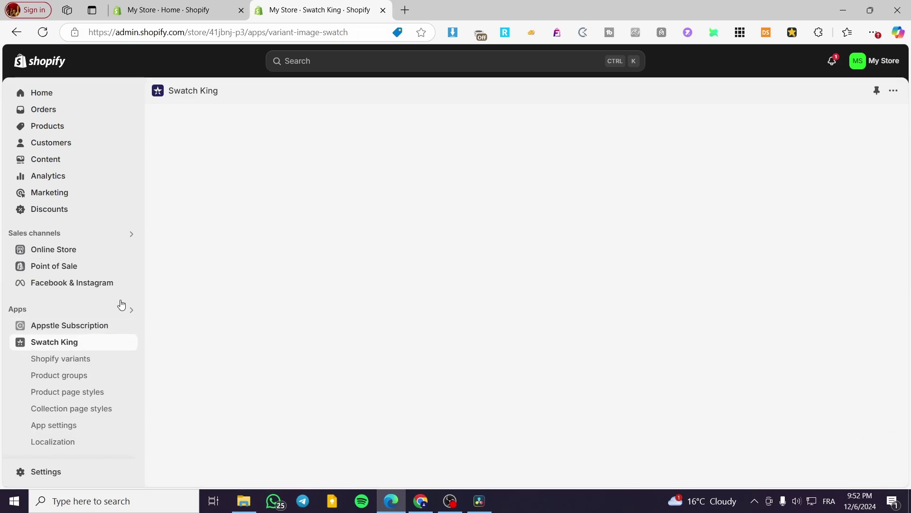
Open the variant configuration from the Configure shopify variants item of the setup guide.
{"action": "scroll", "coordinate": [527, 310], "scroll_direction": "down", "scroll_amount": 3}
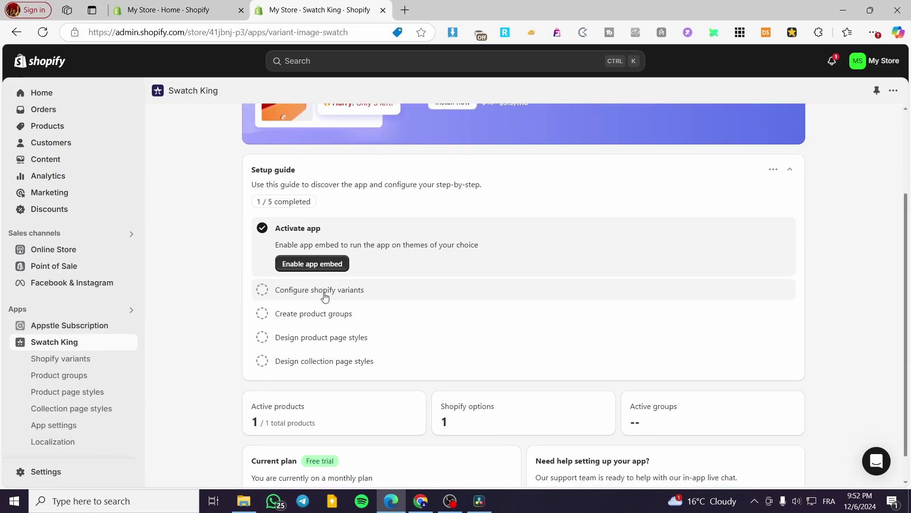
{"action": "left_click", "coordinate": [325, 291]}
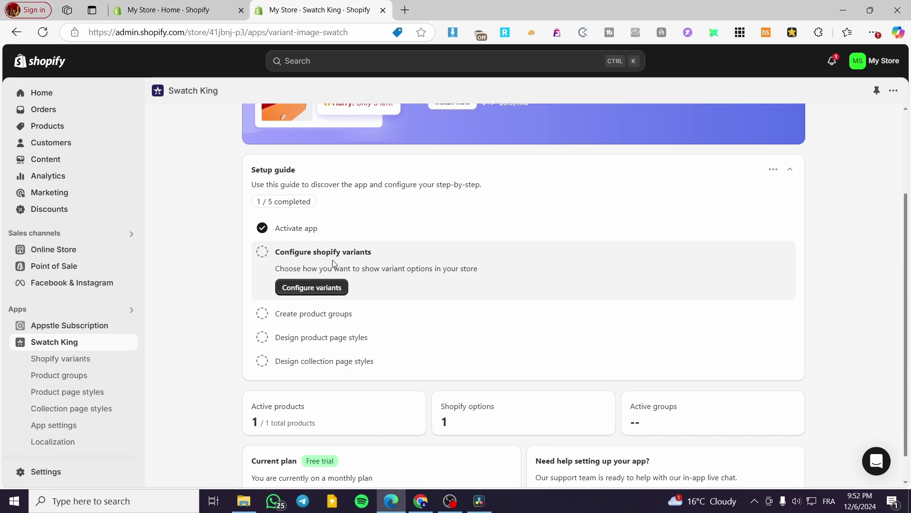
{"action": "left_click", "coordinate": [331, 291]}
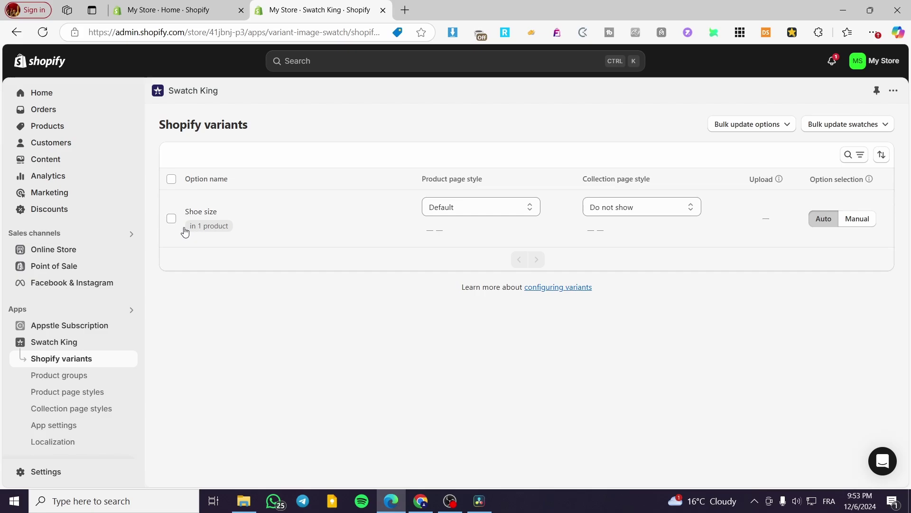
Open the Sporty Shoes product and go to its Variants section.
{"action": "left_click", "coordinate": [51, 126]}
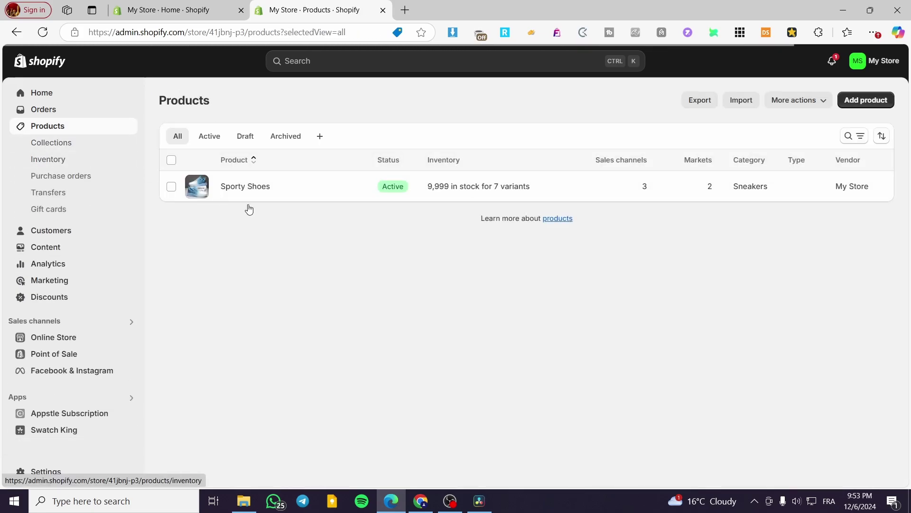
{"action": "left_click", "coordinate": [261, 187]}
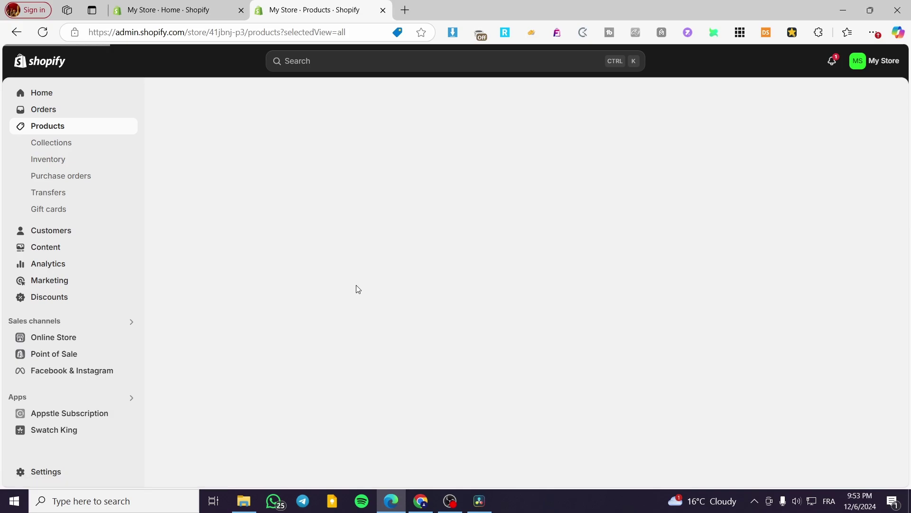
{"action": "scroll", "coordinate": [429, 273], "scroll_direction": "down", "scroll_amount": 5}
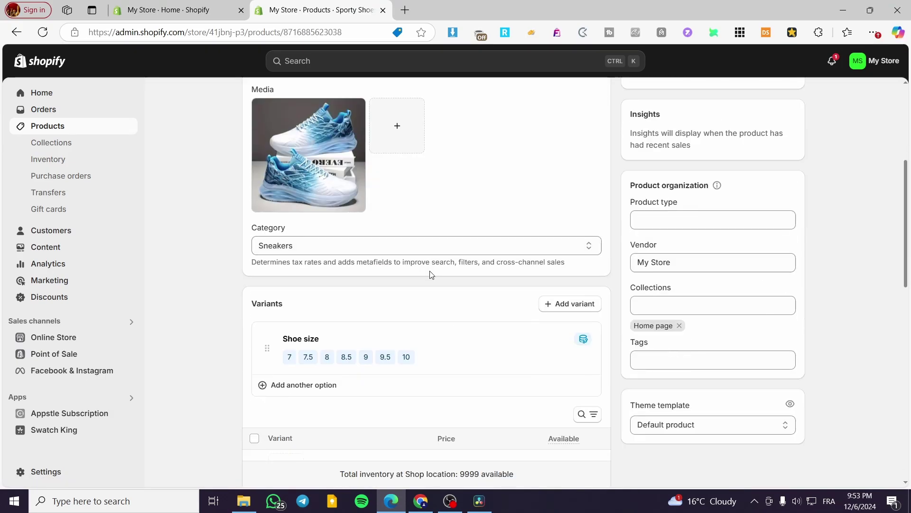
{"action": "scroll", "coordinate": [430, 274], "scroll_direction": "down", "scroll_amount": 2}
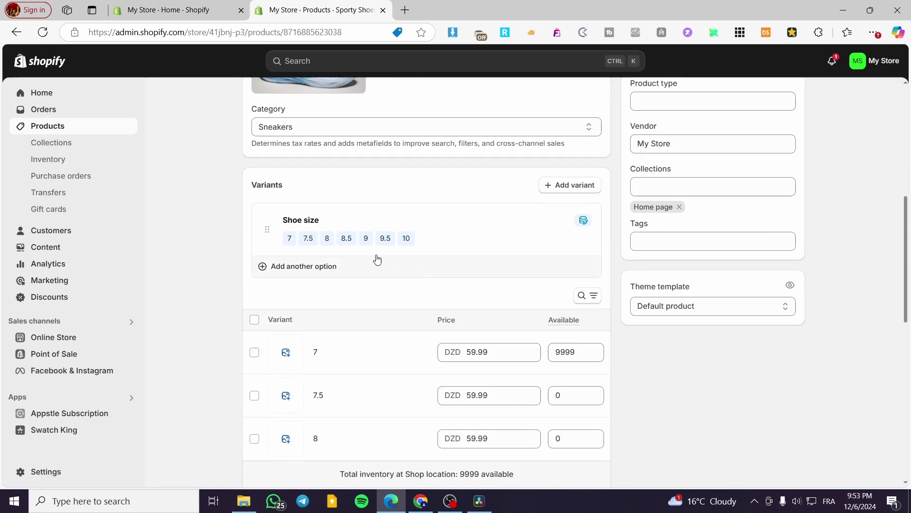
Examine the Add variant form of Sporty Shoes, including its shoe size entries and size filter, and return to the product page.
{"action": "left_click", "coordinate": [571, 188]}
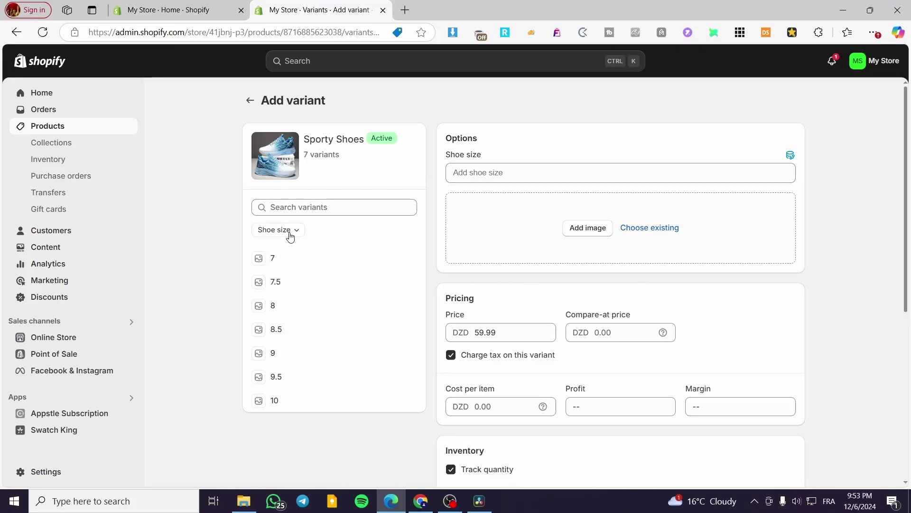
{"action": "scroll", "coordinate": [631, 236], "scroll_direction": "down", "scroll_amount": 2}
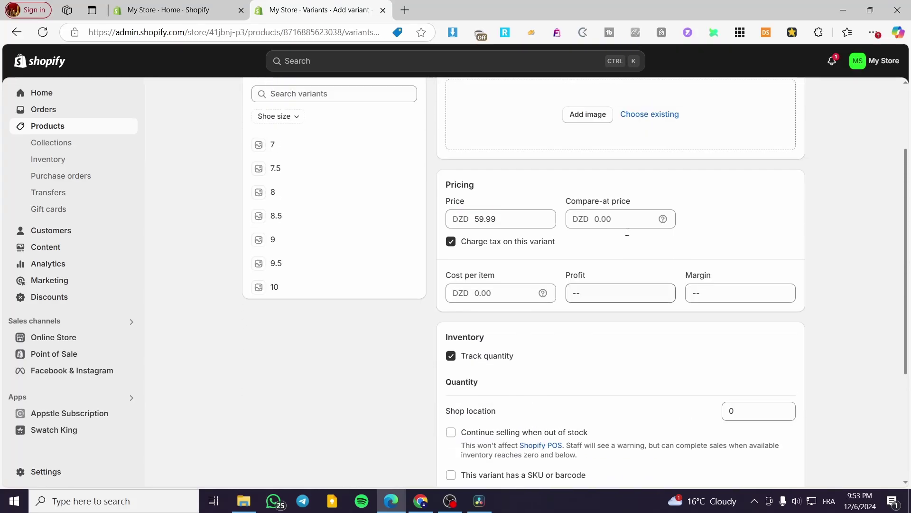
{"action": "scroll", "coordinate": [627, 232], "scroll_direction": "up", "scroll_amount": 2}
{"action": "left_click", "coordinate": [500, 175]}
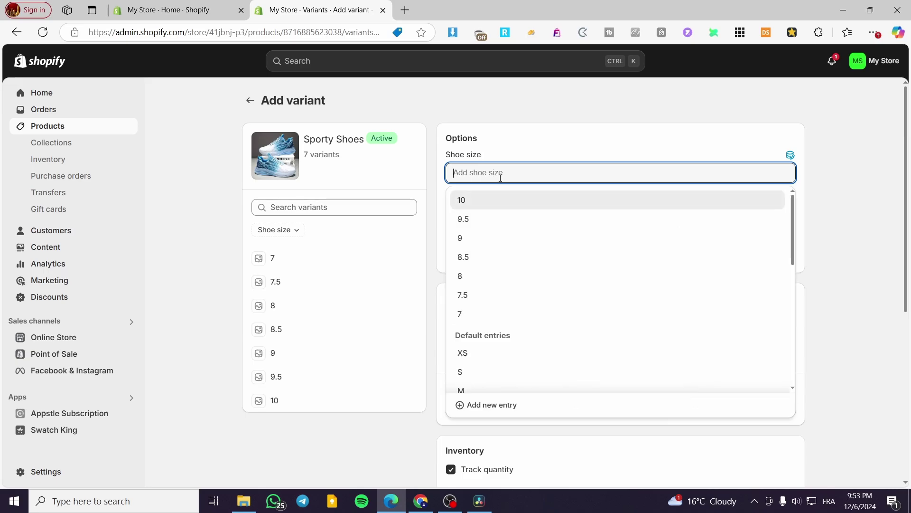
{"action": "left_click", "coordinate": [525, 141]}
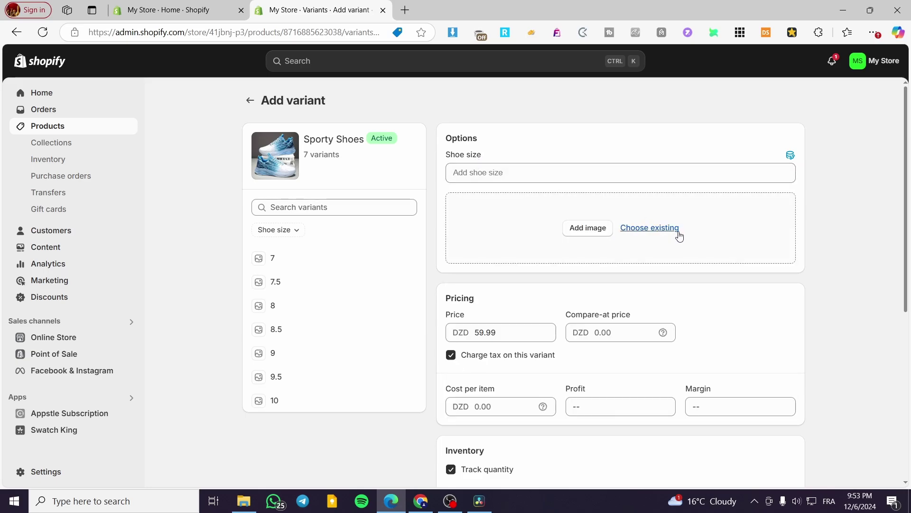
{"action": "scroll", "coordinate": [678, 235], "scroll_direction": "down", "scroll_amount": 5}
{"action": "scroll", "coordinate": [655, 257], "scroll_direction": "up", "scroll_amount": 5}
{"action": "left_click", "coordinate": [295, 230]}
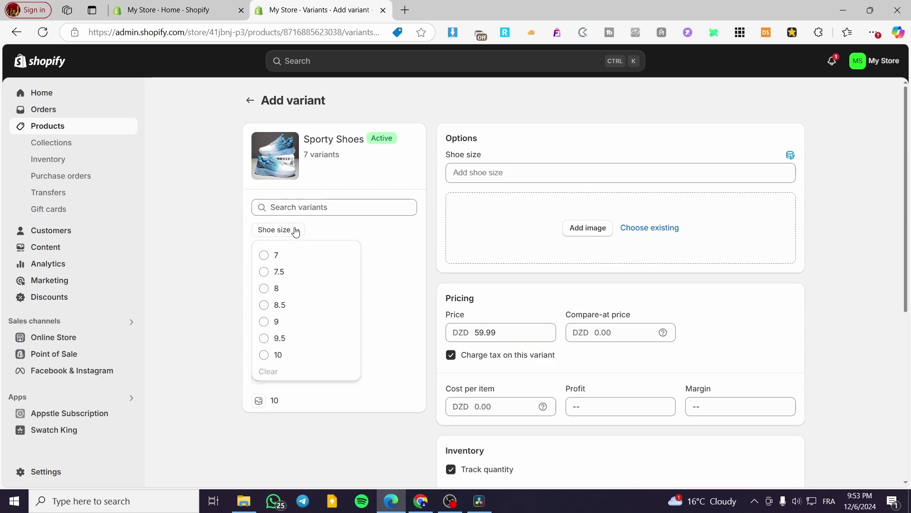
{"action": "left_click", "coordinate": [313, 207]}
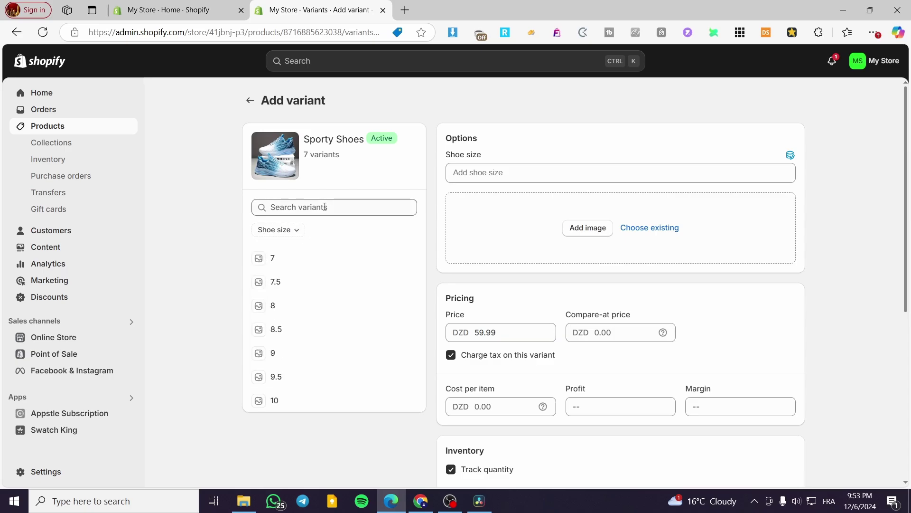
{"action": "left_click", "coordinate": [250, 100]}
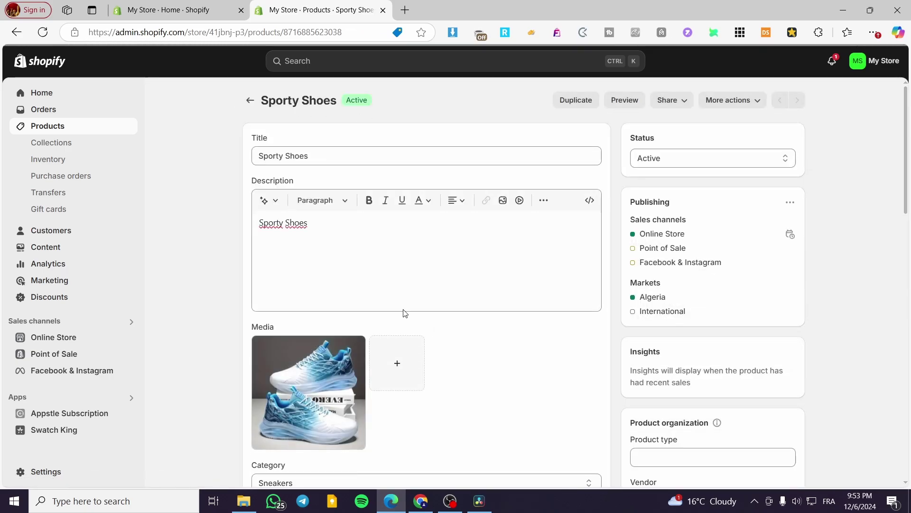
Add Color as another variant option of the Sporty Shoes product.
{"action": "scroll", "coordinate": [344, 335], "scroll_direction": "down", "scroll_amount": 9}
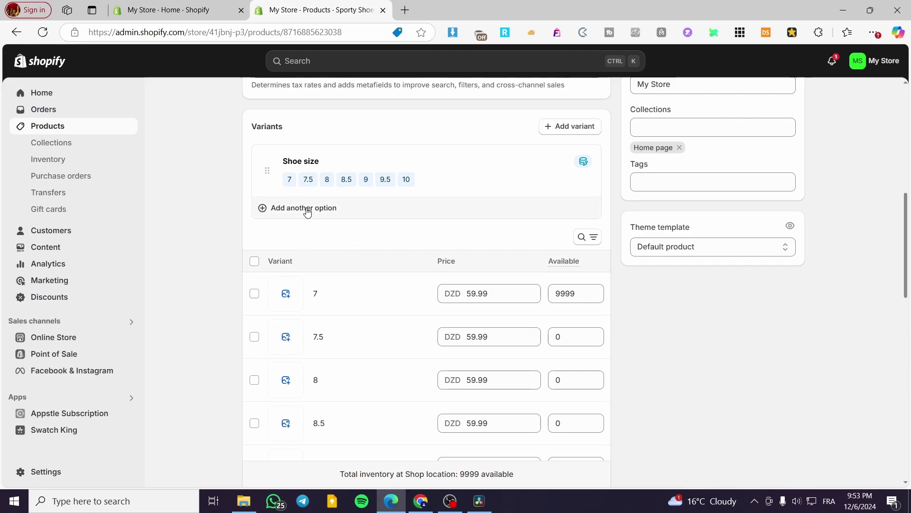
{"action": "left_click", "coordinate": [304, 209]}
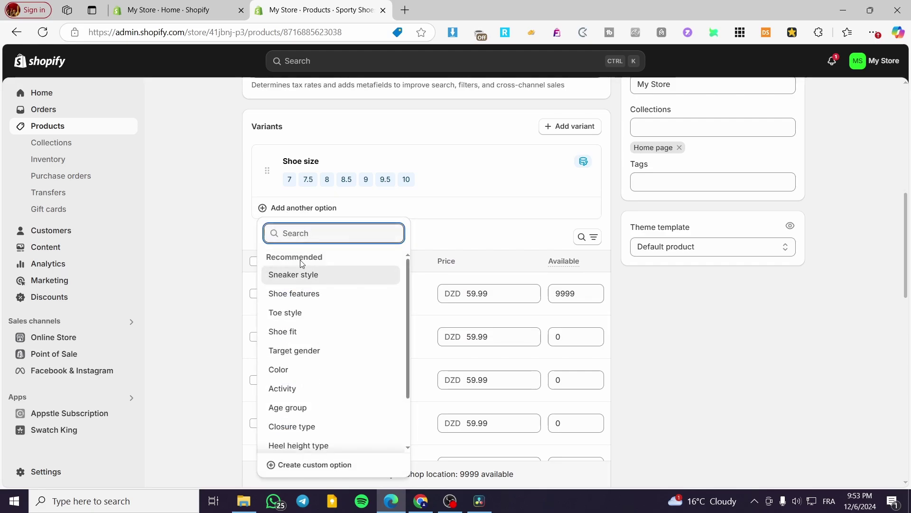
{"action": "left_click", "coordinate": [300, 374]}
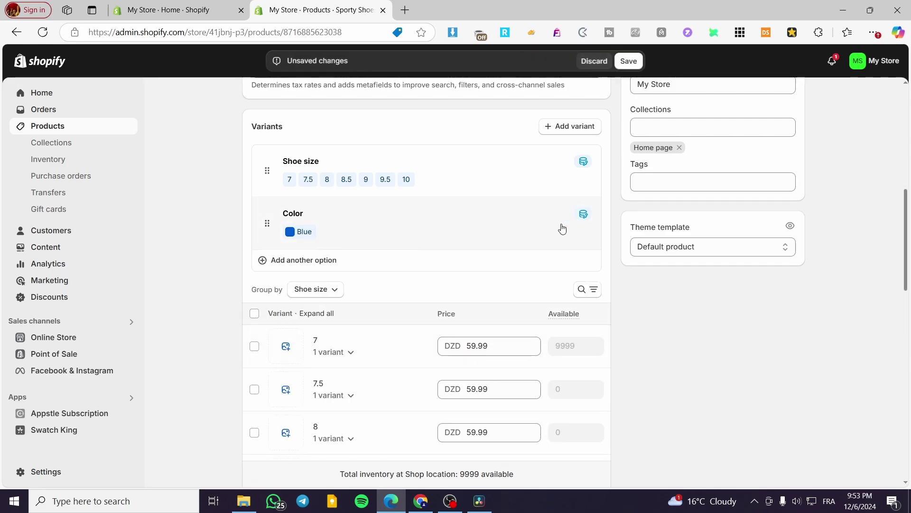
Add Beige, Bronze, Black, Brown, Orange and Red to the Color option's values and save the product.
{"action": "left_click", "coordinate": [357, 233]}
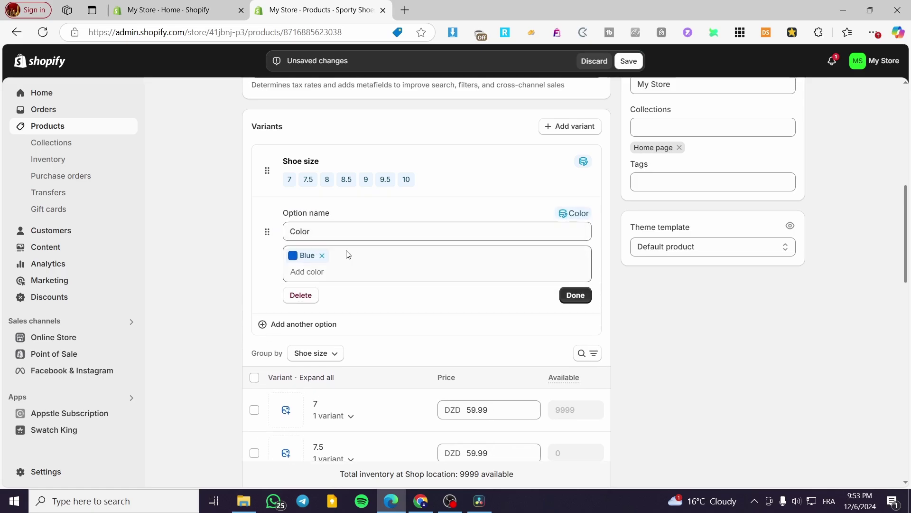
{"action": "left_click", "coordinate": [325, 271]}
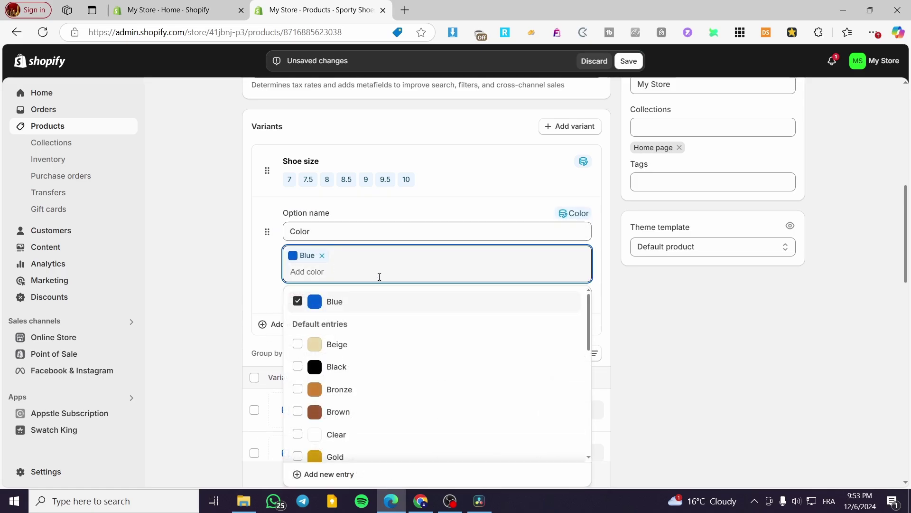
{"action": "left_click", "coordinate": [299, 345]}
{"action": "left_click", "coordinate": [297, 389]}
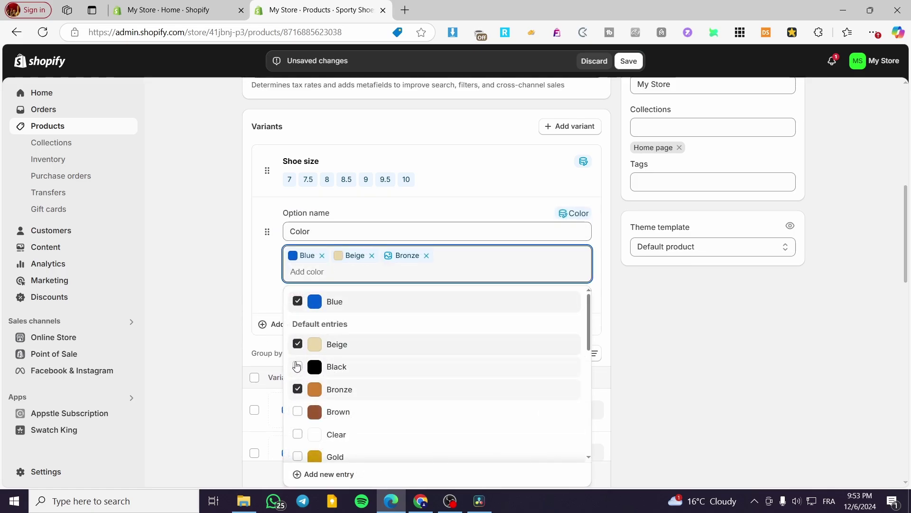
{"action": "left_click", "coordinate": [297, 366]}
{"action": "left_click", "coordinate": [299, 411]}
{"action": "scroll", "coordinate": [370, 408], "scroll_direction": "down", "scroll_amount": 2}
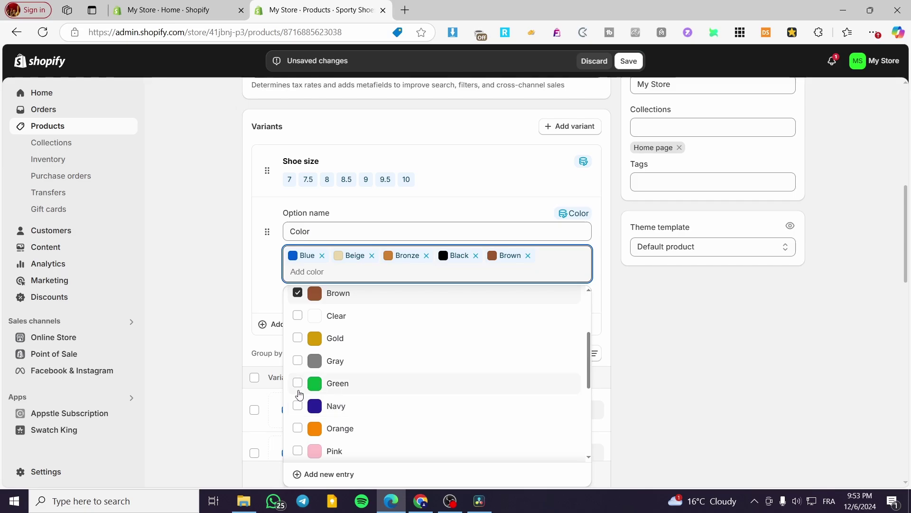
{"action": "scroll", "coordinate": [302, 394], "scroll_direction": "down", "scroll_amount": 1}
{"action": "left_click", "coordinate": [297, 370]}
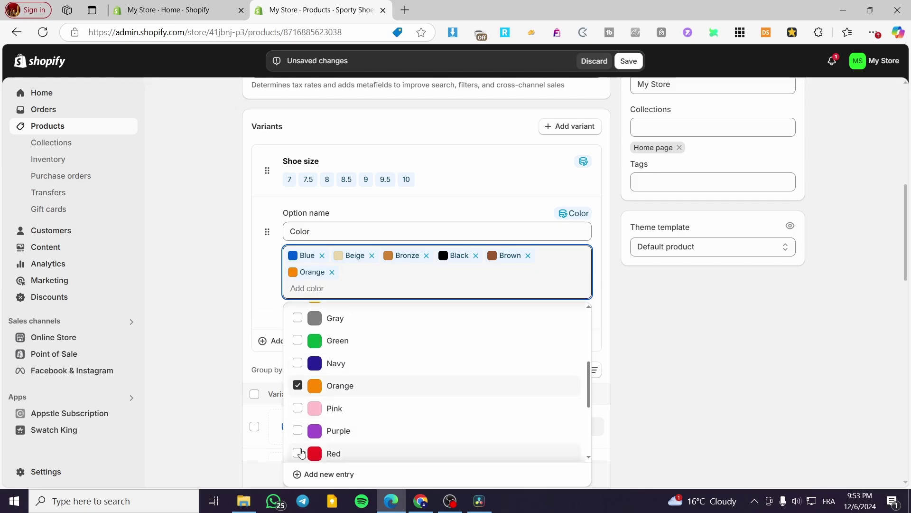
{"action": "left_click", "coordinate": [297, 452]}
{"action": "scroll", "coordinate": [523, 391], "scroll_direction": "down", "scroll_amount": 1}
{"action": "left_click", "coordinate": [718, 345]}
{"action": "left_click", "coordinate": [628, 60]}
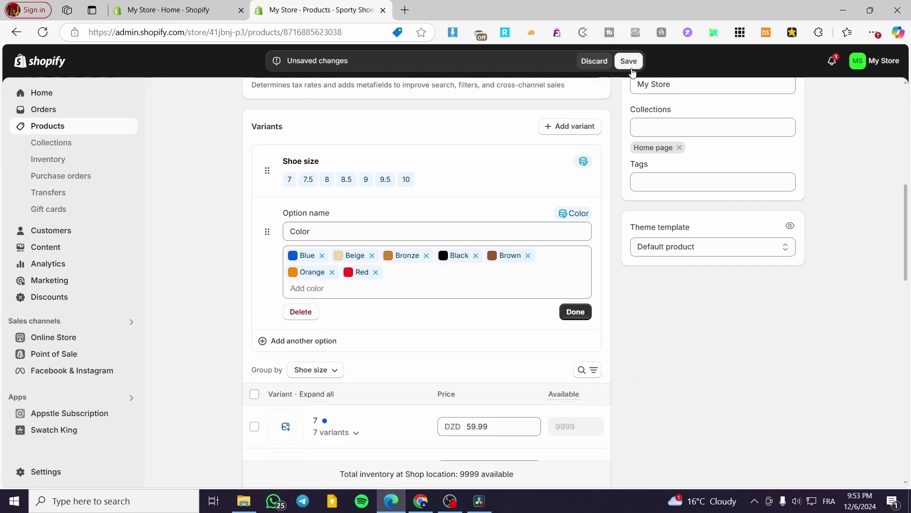
{"action": "left_click", "coordinate": [169, 10]}
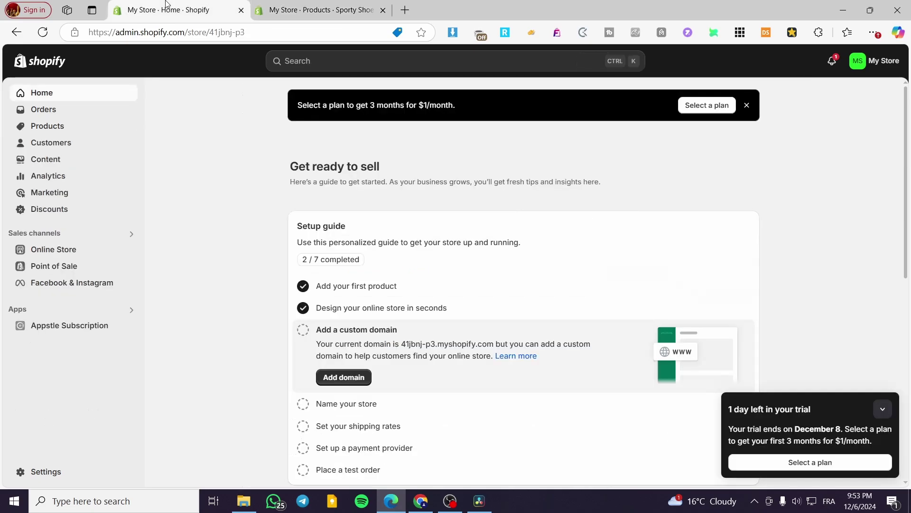
{"action": "left_click", "coordinate": [292, 10]}
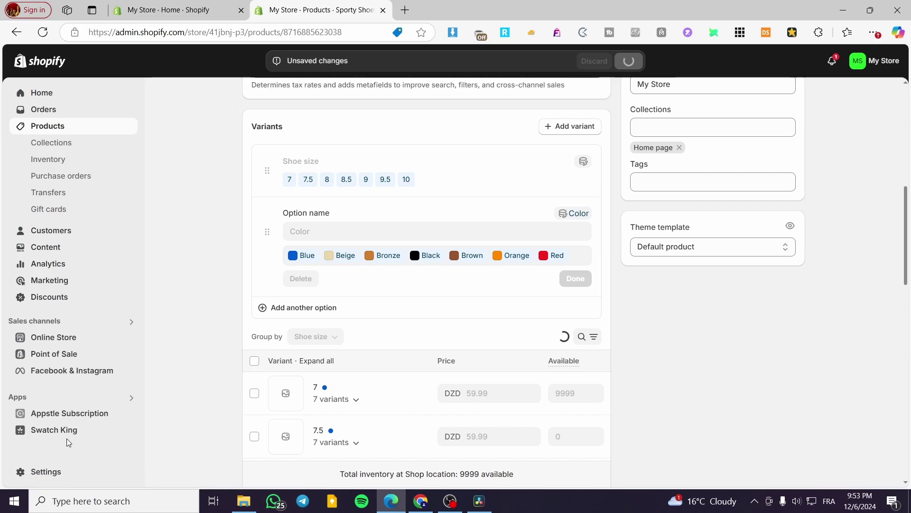
Reopen Swatch King's variant configuration through the setup guide and refresh the page to load the product's current options.
{"action": "left_click", "coordinate": [52, 431]}
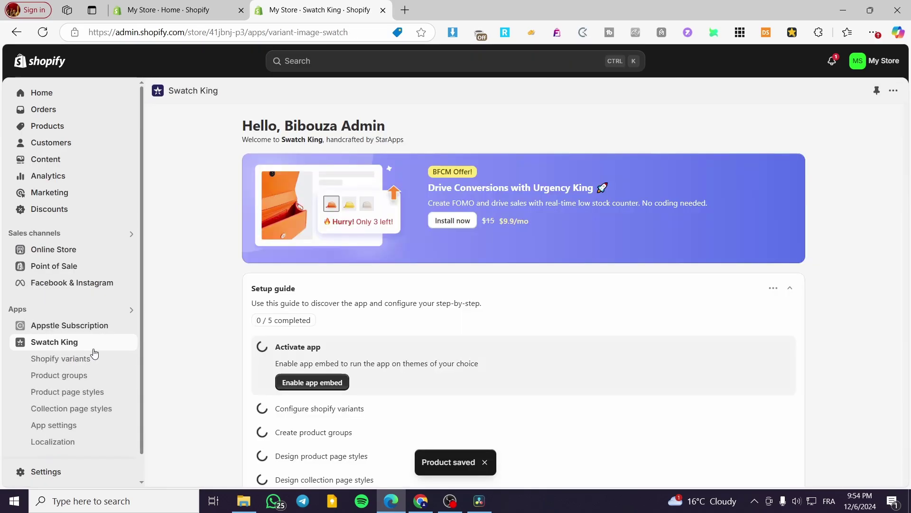
{"action": "left_click", "coordinate": [310, 409]}
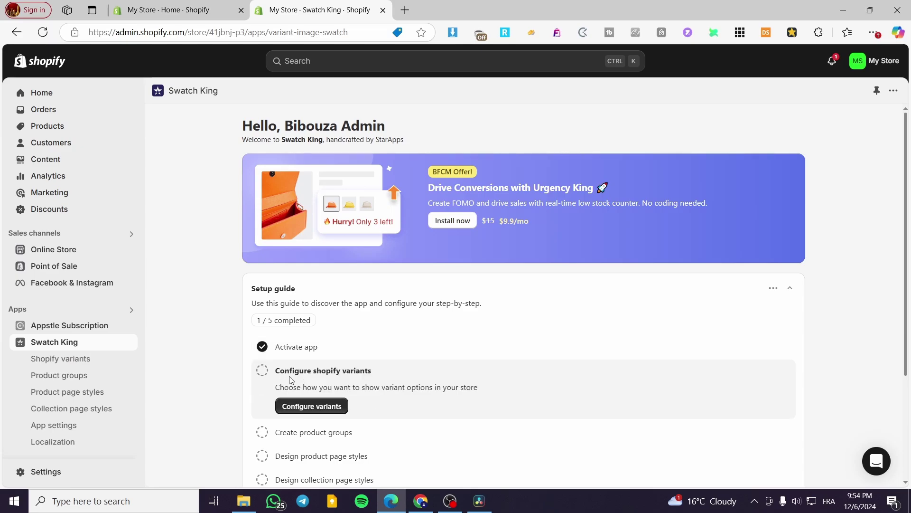
{"action": "left_click", "coordinate": [312, 409]}
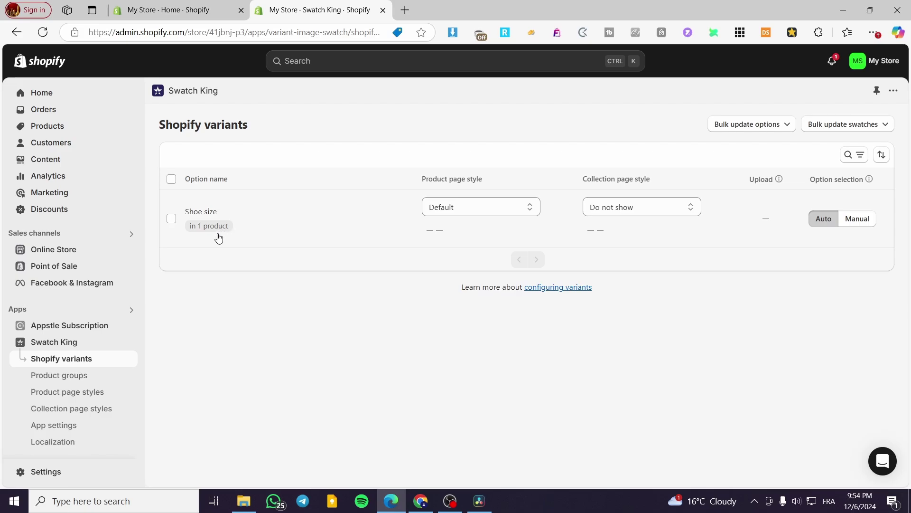
{"action": "left_click", "coordinate": [52, 33]}
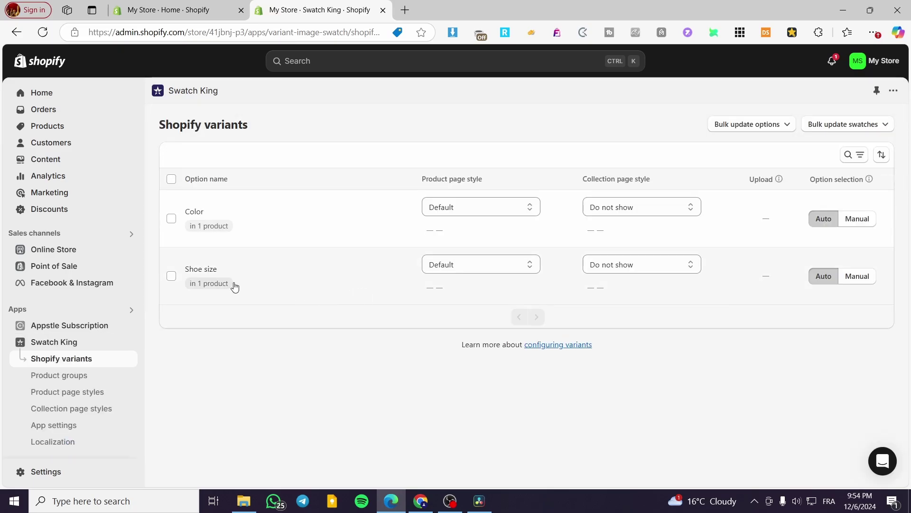
{"action": "left_click", "coordinate": [489, 209]}
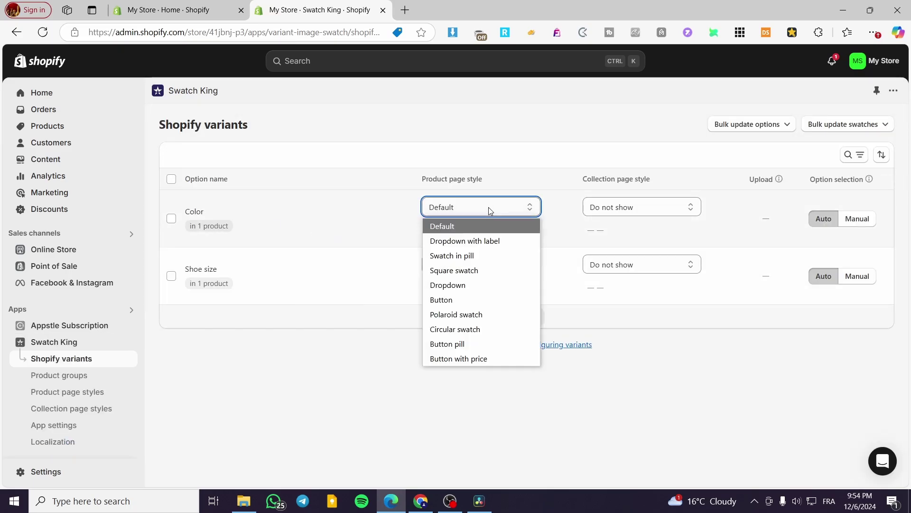
{"action": "left_click", "coordinate": [489, 209]}
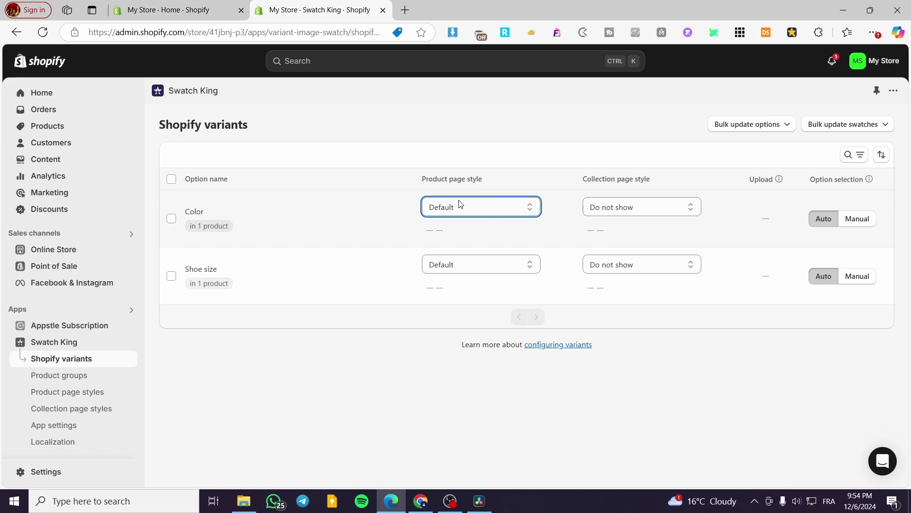
{"action": "left_click", "coordinate": [172, 219]}
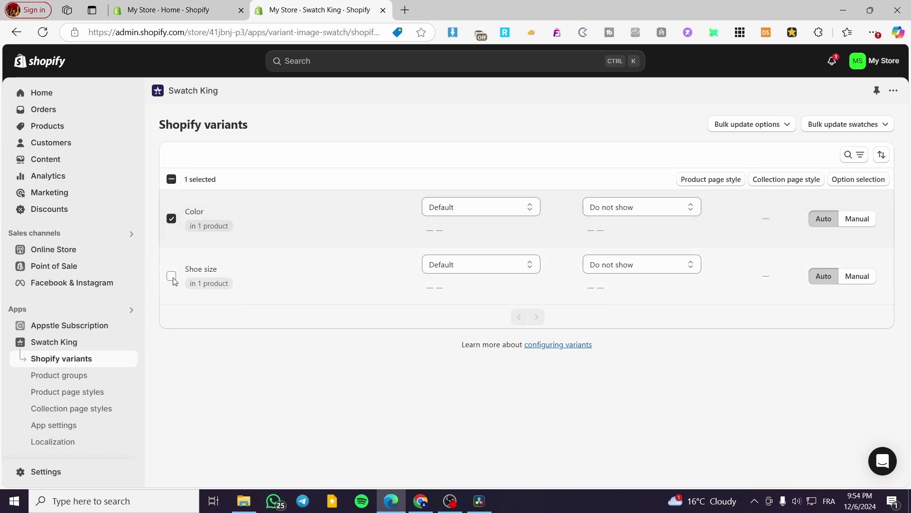
{"action": "left_click", "coordinate": [171, 277]}
{"action": "left_click", "coordinate": [171, 219]}
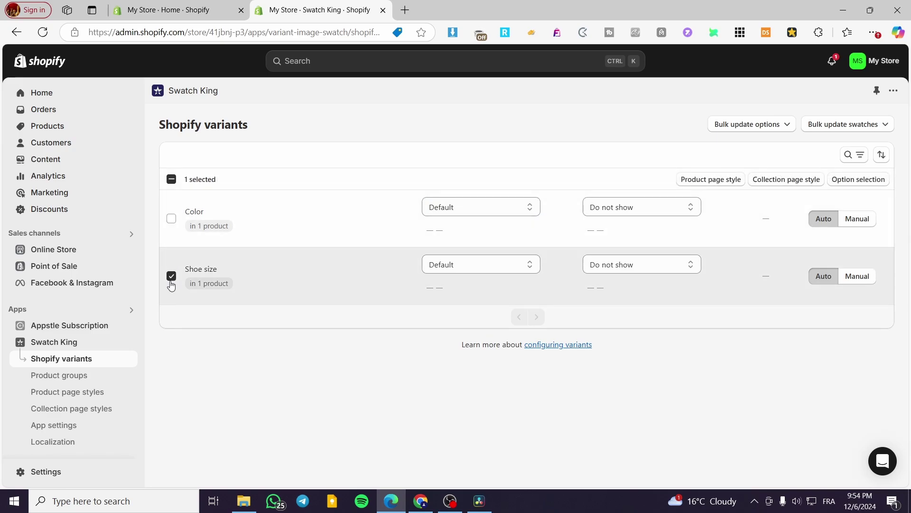
{"action": "left_click", "coordinate": [171, 276]}
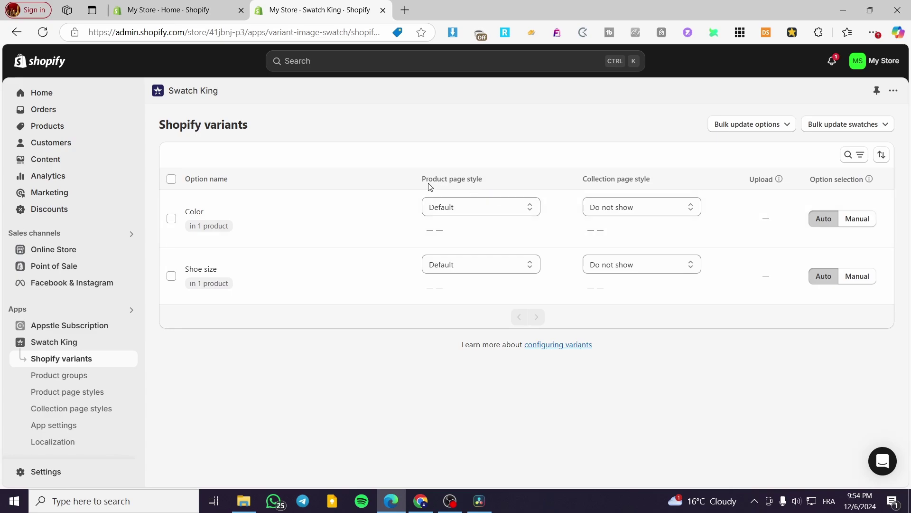
Set Color's product page style to Swatch in pill with Color/Custom image swatches, and Shoe size's product page style to Square swatch.
{"action": "left_click", "coordinate": [510, 205]}
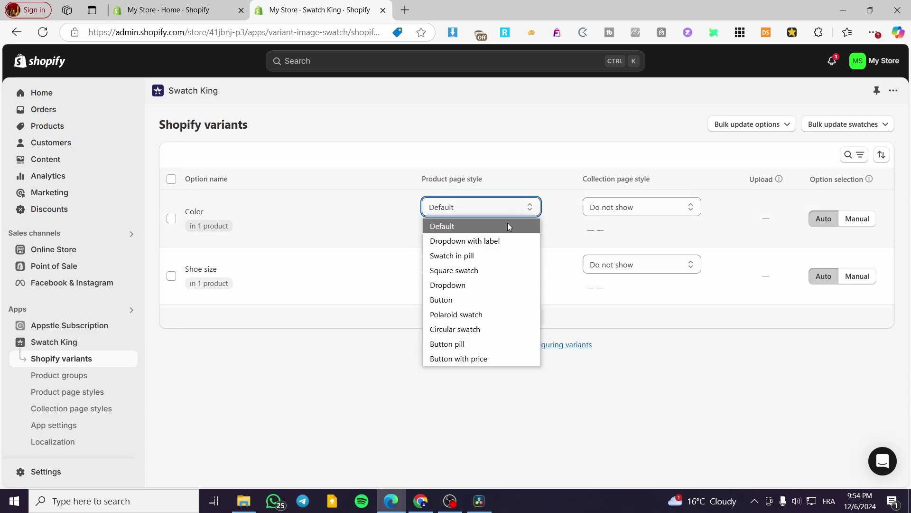
{"action": "left_click", "coordinate": [504, 255]}
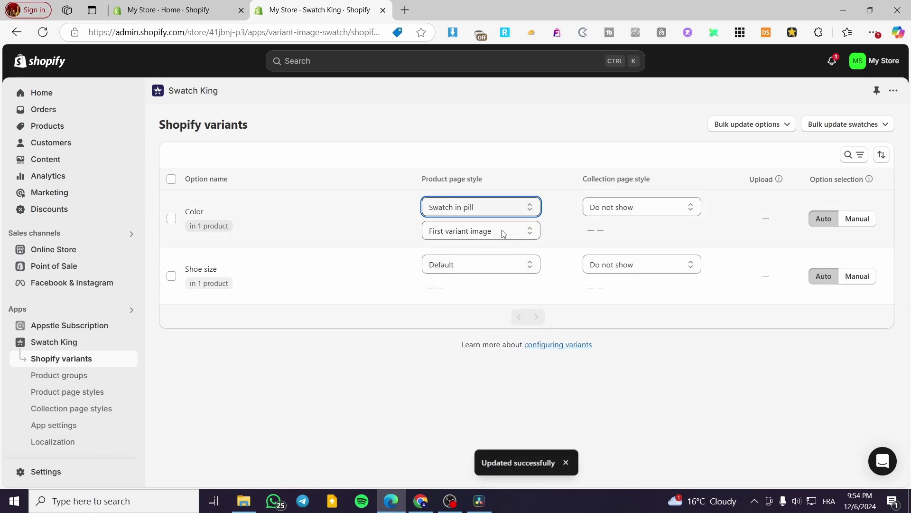
{"action": "left_click", "coordinate": [522, 235]}
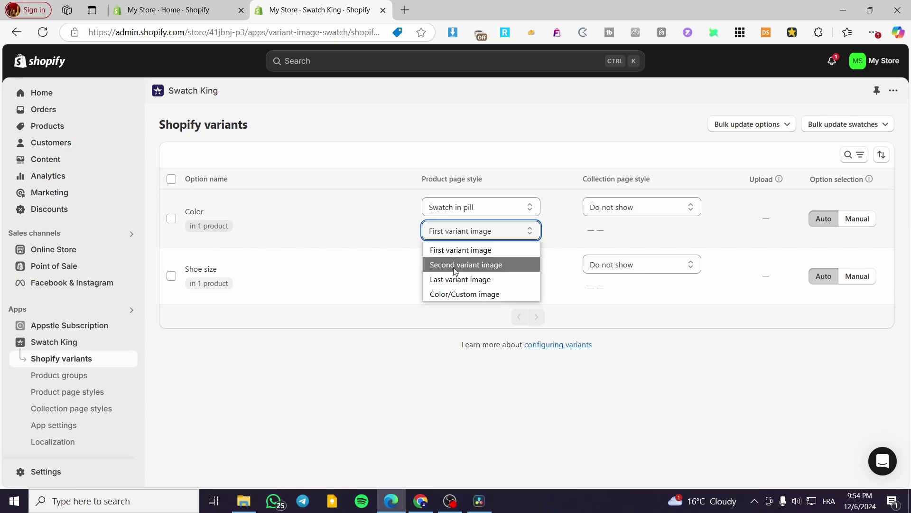
{"action": "left_click", "coordinate": [475, 294]}
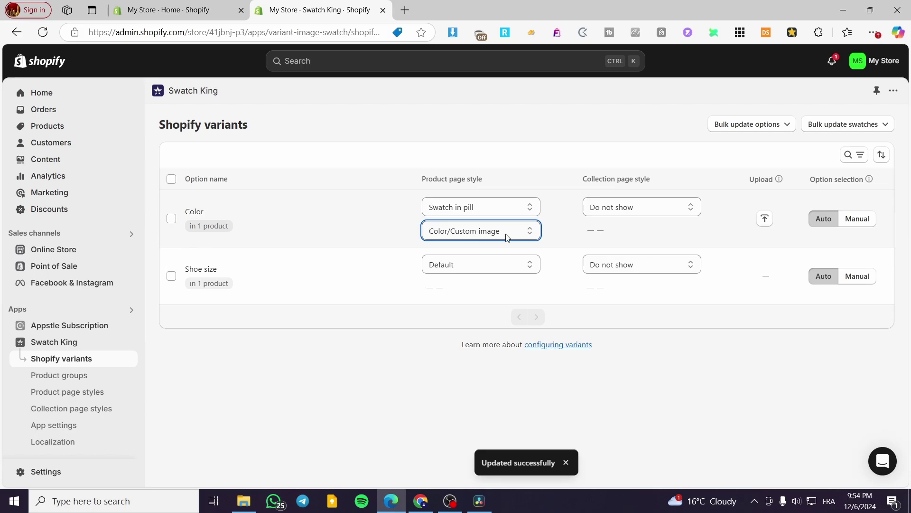
{"action": "left_click", "coordinate": [525, 264]}
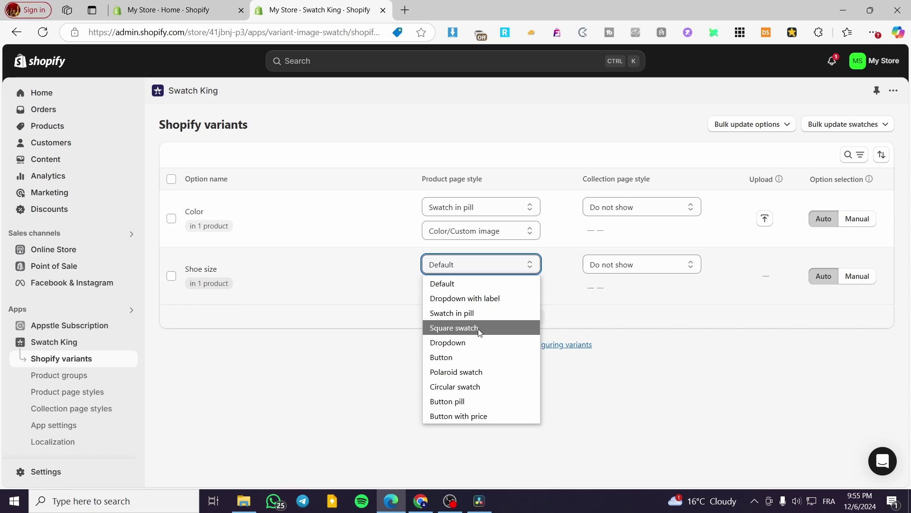
{"action": "left_click", "coordinate": [480, 328]}
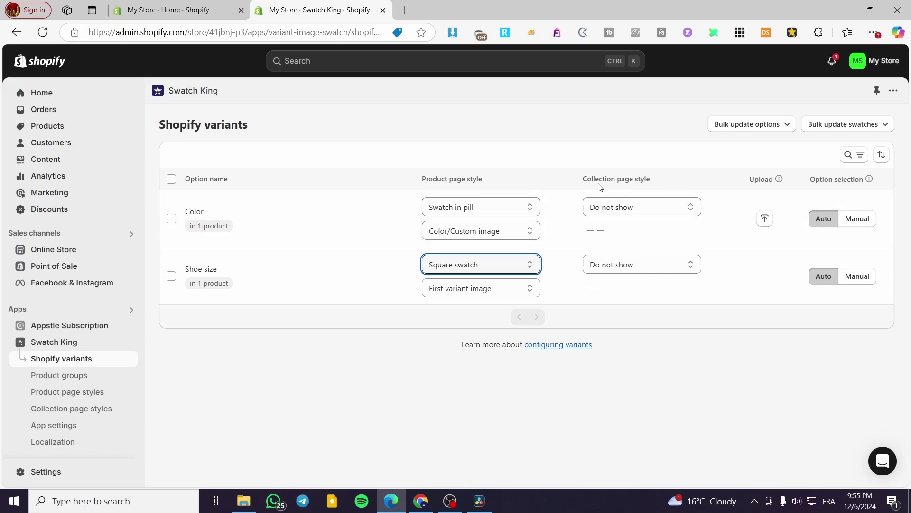
Examine the collection page styles offered for Color and Shoe size, along with the bulk update options.
{"action": "left_click", "coordinate": [617, 211]}
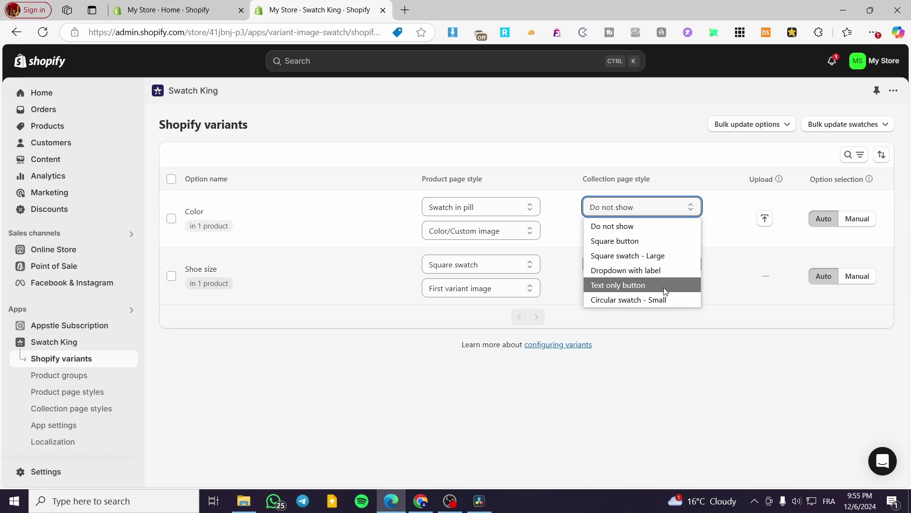
{"action": "left_click", "coordinate": [674, 342]}
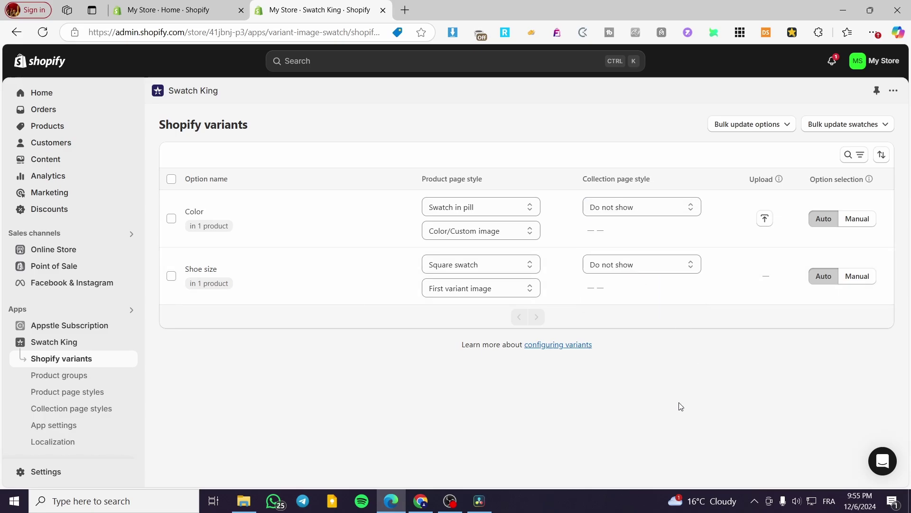
{"action": "left_click", "coordinate": [665, 269]}
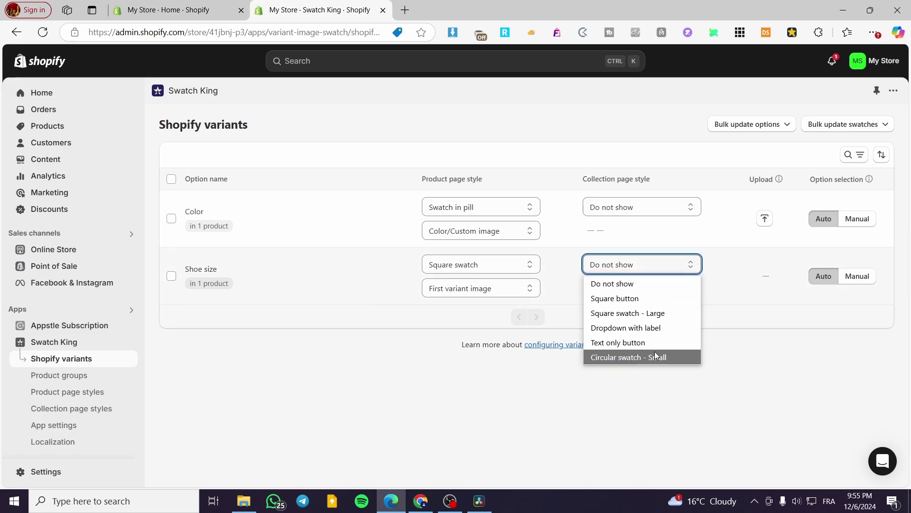
{"action": "left_click", "coordinate": [791, 380]}
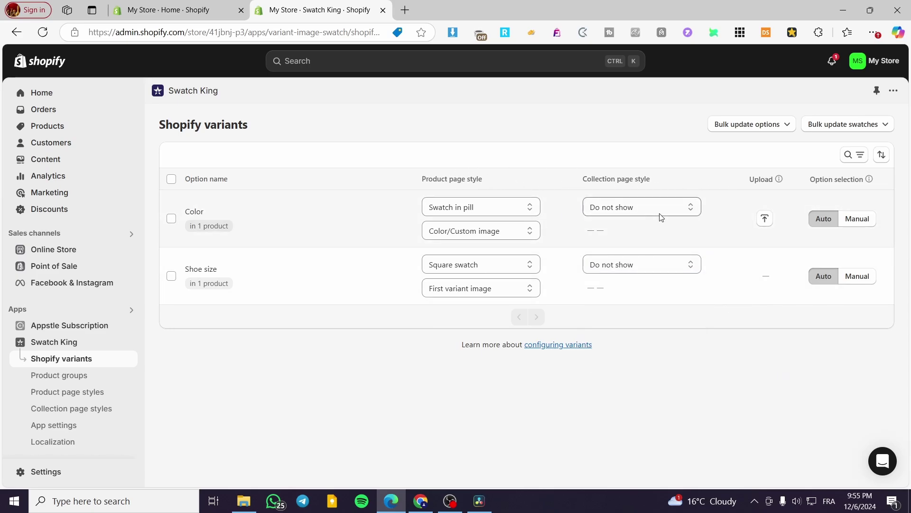
{"action": "mouse_move", "coordinate": [779, 180]}
{"action": "left_click", "coordinate": [785, 128]}
{"action": "left_click", "coordinate": [784, 127]}
Try Manual option selection for Color and return it to Auto, leaving no options selected.
{"action": "left_click", "coordinate": [857, 223]}
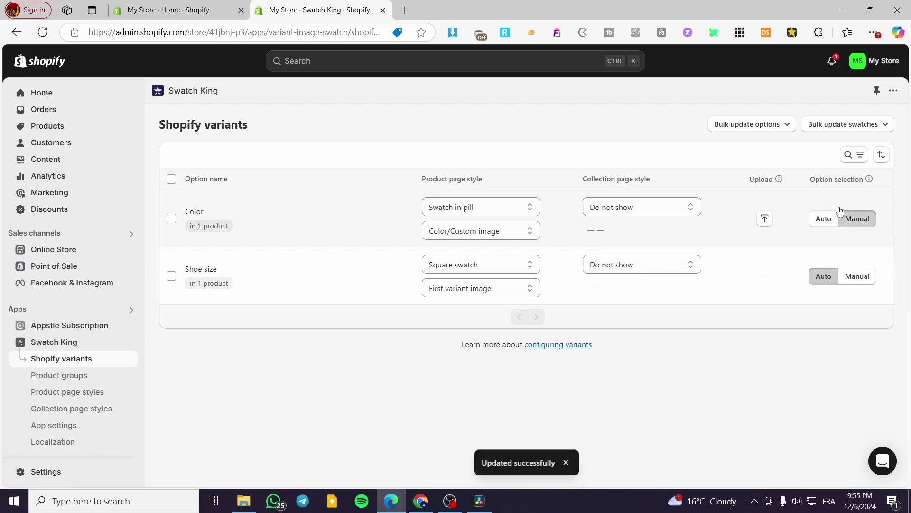
{"action": "left_click", "coordinate": [828, 223]}
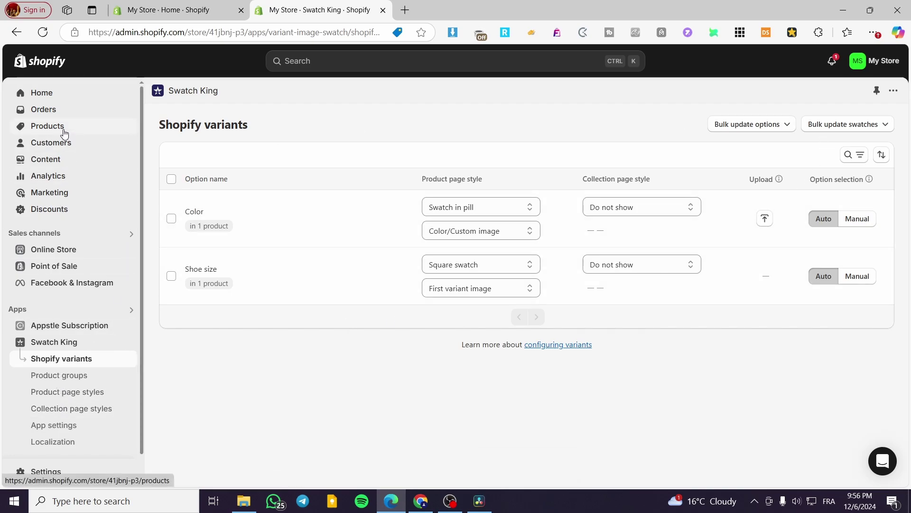
{"action": "left_click", "coordinate": [170, 180]}
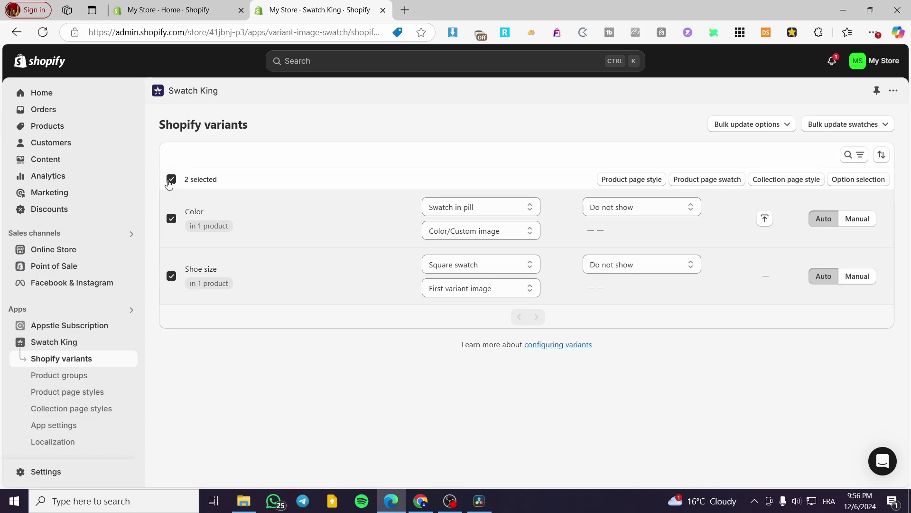
{"action": "left_click", "coordinate": [171, 179]}
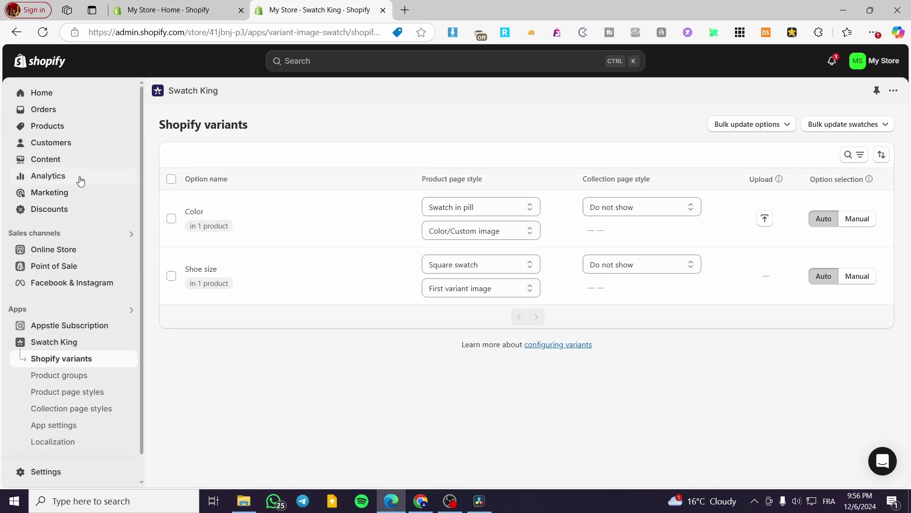
Open the live online store from the admin and view the Sporty Shoes product page.
{"action": "left_click", "coordinate": [58, 130]}
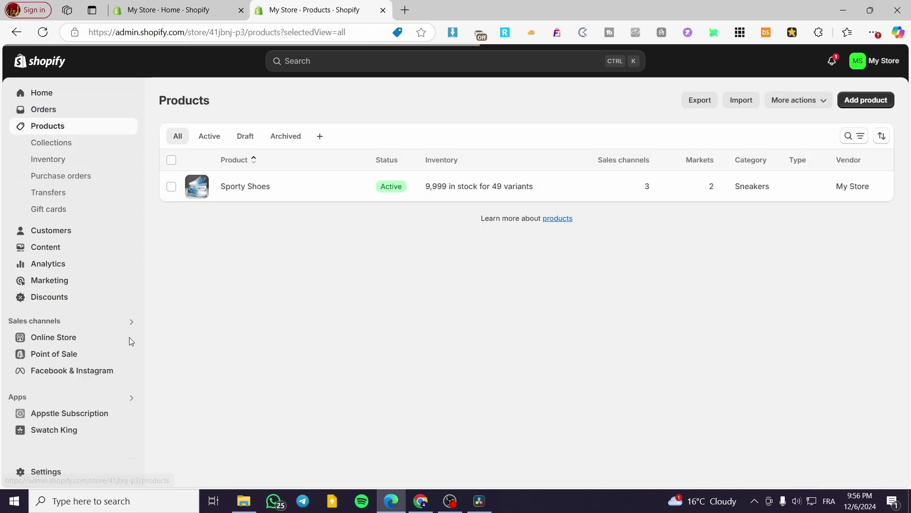
{"action": "left_click", "coordinate": [129, 337]}
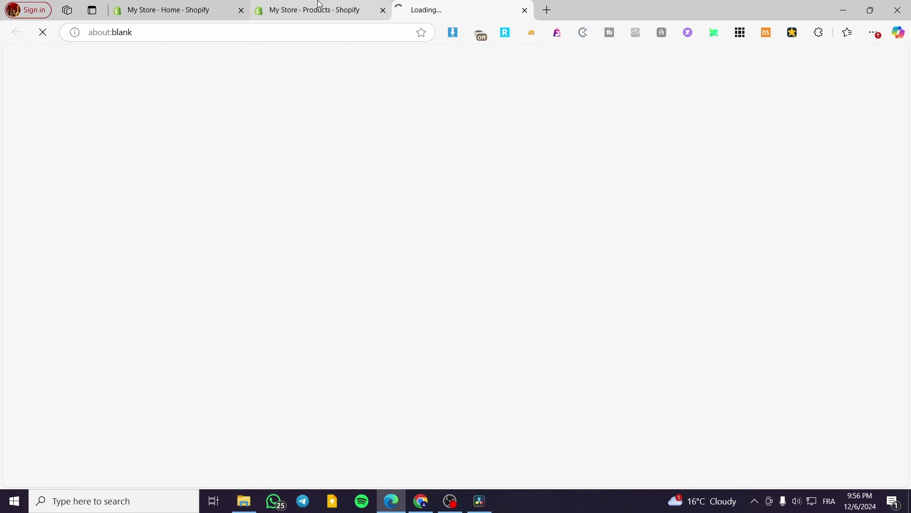
{"action": "mouse_move", "coordinate": [325, 4]}
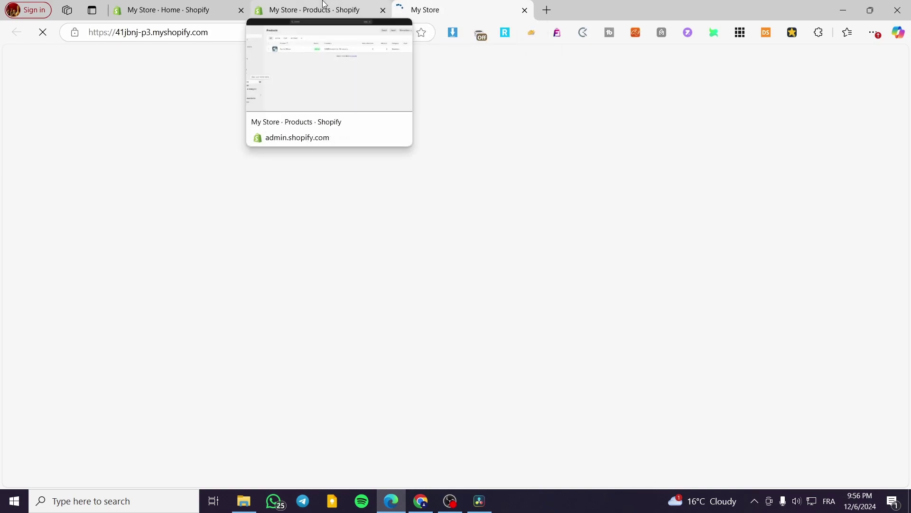
{"action": "scroll", "coordinate": [351, 201], "scroll_direction": "down", "scroll_amount": 6}
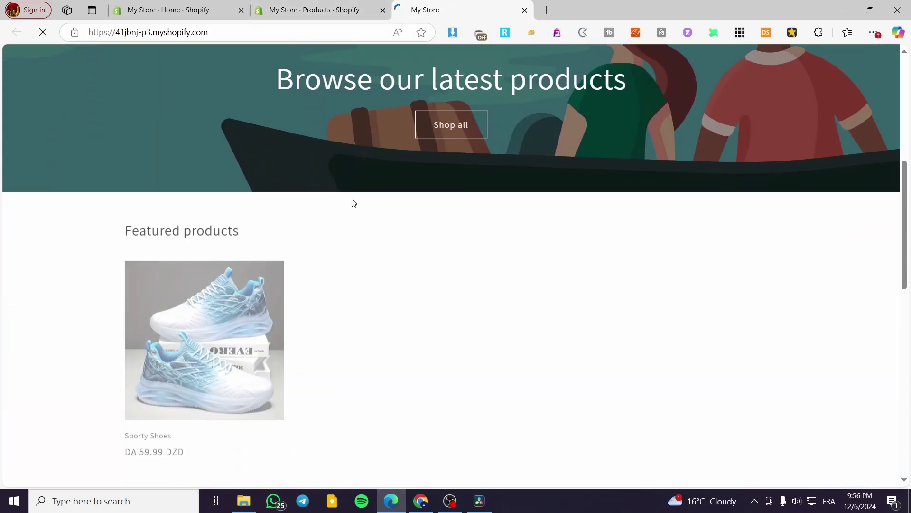
{"action": "left_click", "coordinate": [214, 341]}
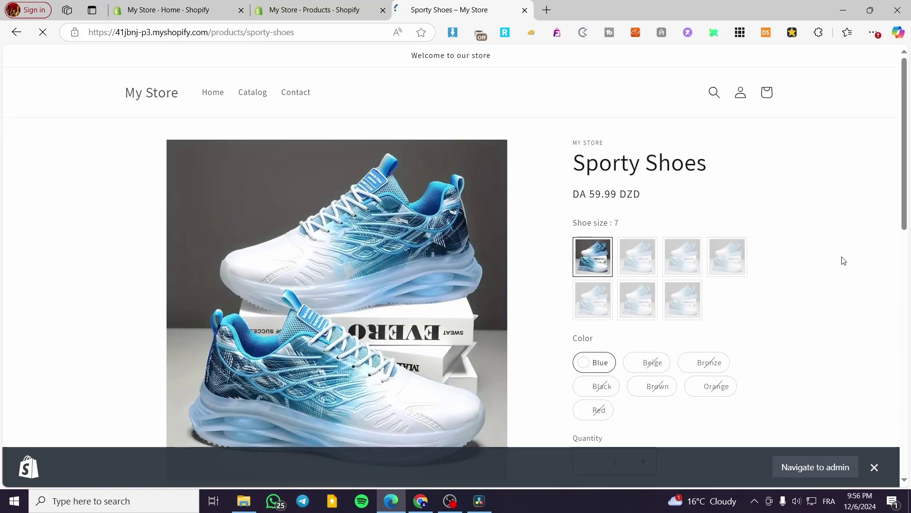
Test the storefront swatches by choosing shoe size 7.5 and color Black, and dismiss the admin bar.
{"action": "left_click", "coordinate": [643, 263]}
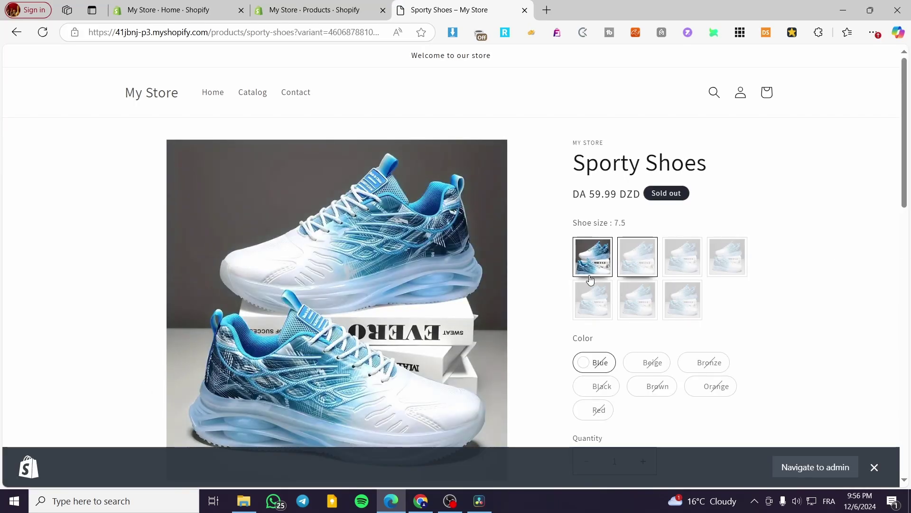
{"action": "left_click", "coordinate": [592, 393]}
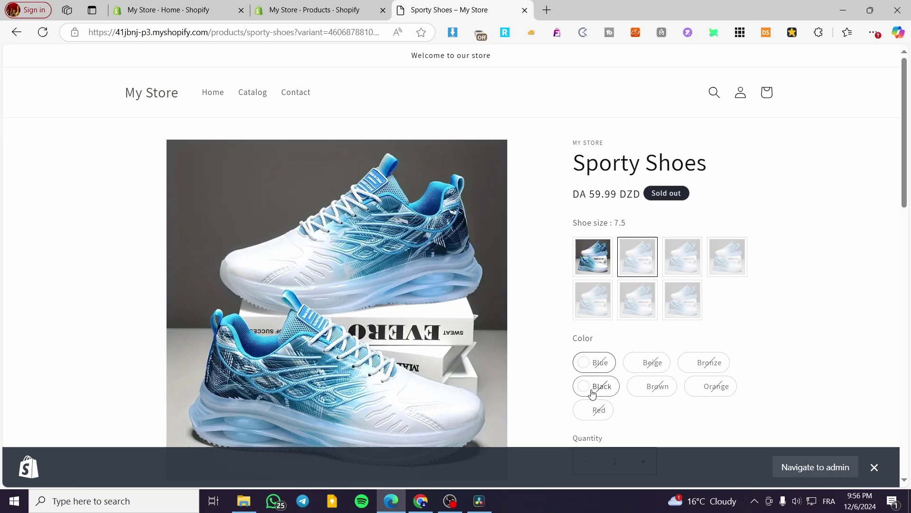
{"action": "left_click", "coordinate": [874, 467]}
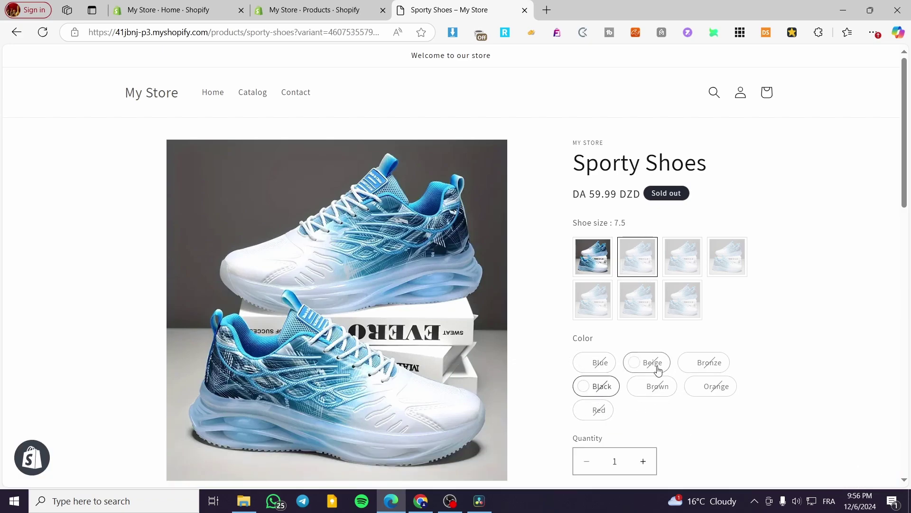
Return to the Shopify admin and reopen Swatch King's Shopify variants configuration.
{"action": "left_click", "coordinate": [338, 6]}
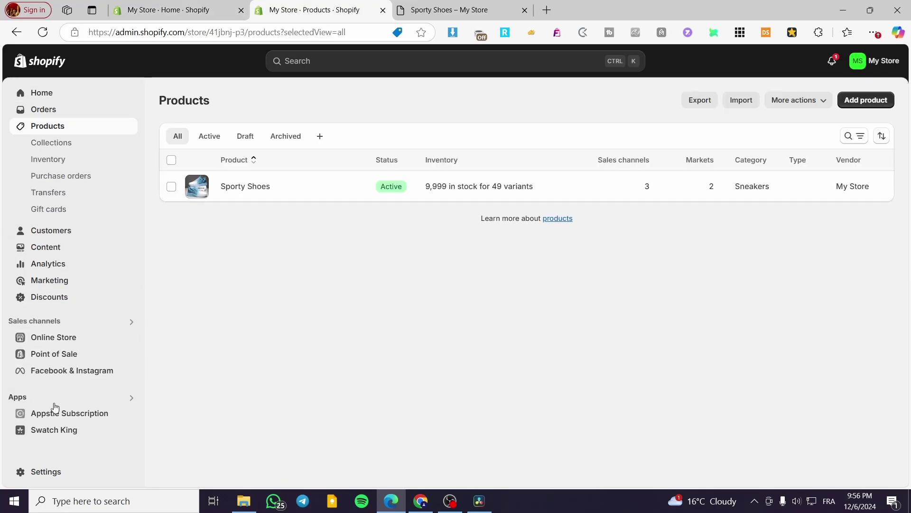
{"action": "left_click", "coordinate": [47, 430]}
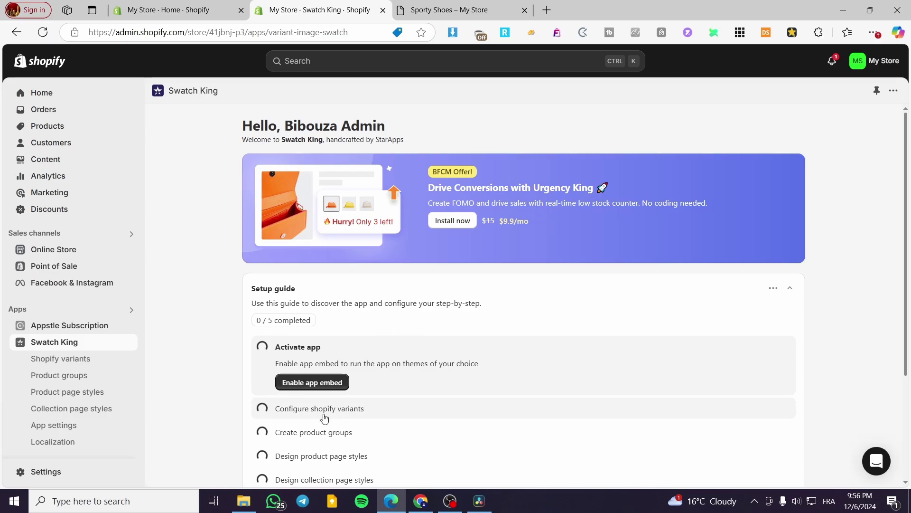
{"action": "left_click", "coordinate": [321, 411]}
{"action": "left_click", "coordinate": [333, 413]}
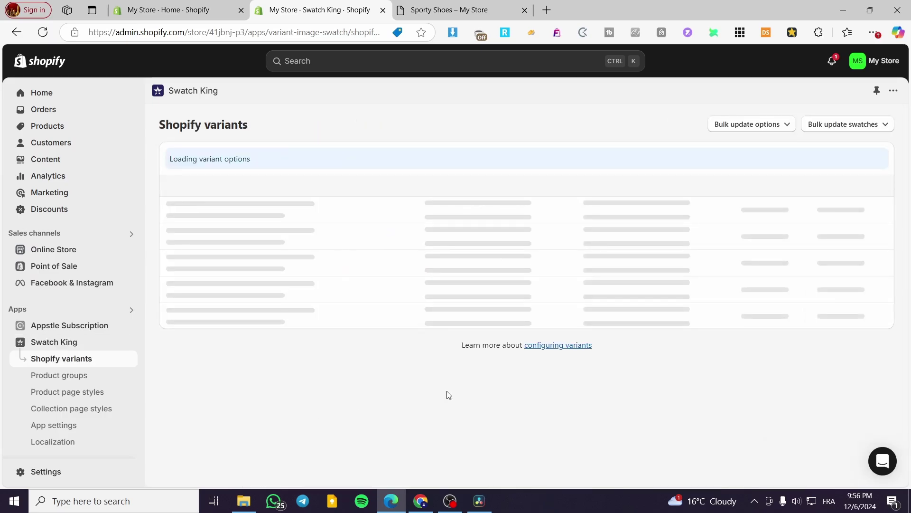
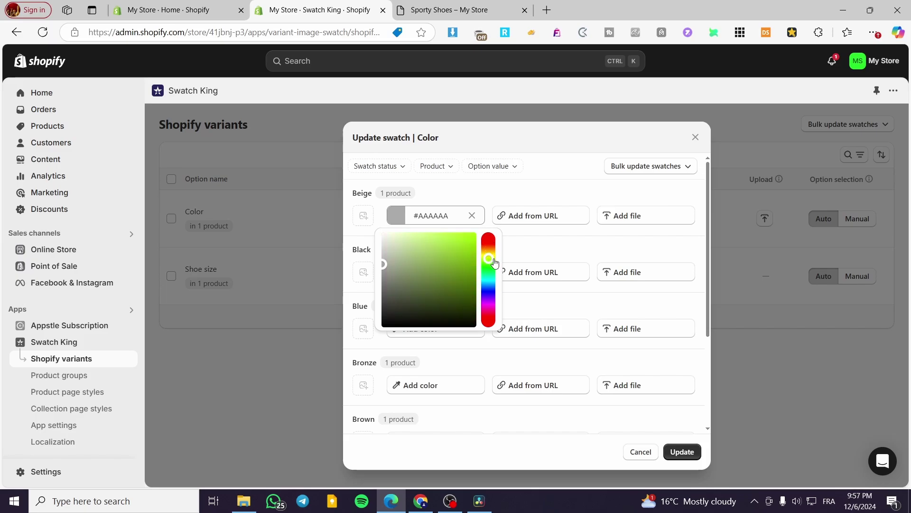
Set the Beige swatch to a light tan, about #FAD58A, and the Black swatch to #000000.
{"action": "left_click", "coordinate": [388, 238]}
{"action": "left_click_drag", "start_coordinate": [387, 238], "coordinate": [425, 239]}
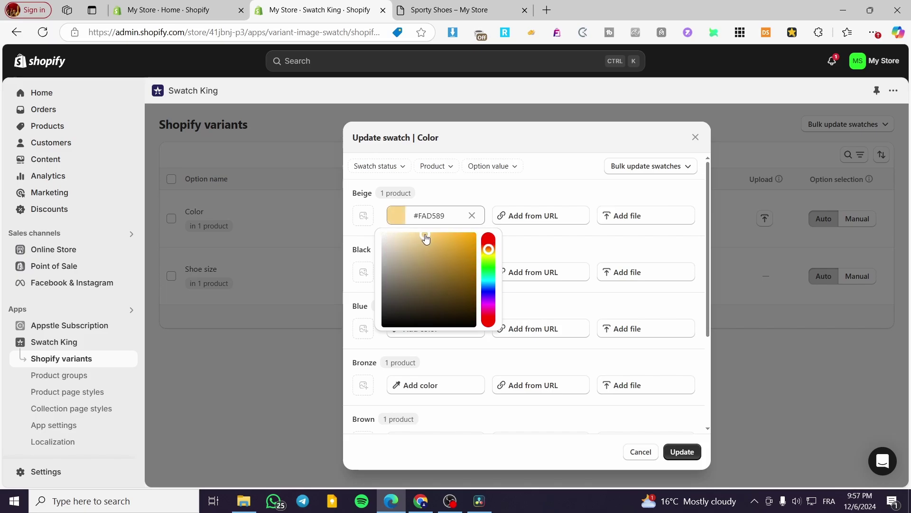
{"action": "left_click", "coordinate": [363, 241]}
{"action": "left_click", "coordinate": [432, 273]}
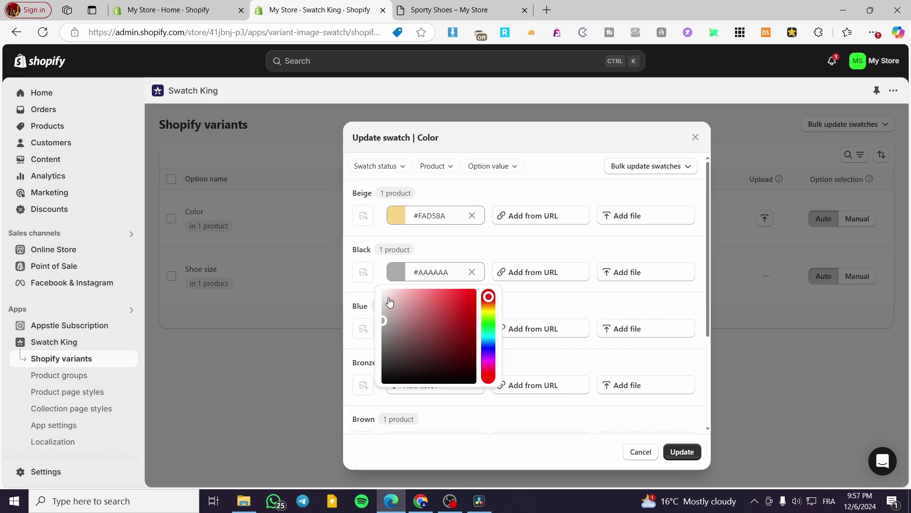
{"action": "left_click_drag", "start_coordinate": [385, 326], "coordinate": [379, 394]}
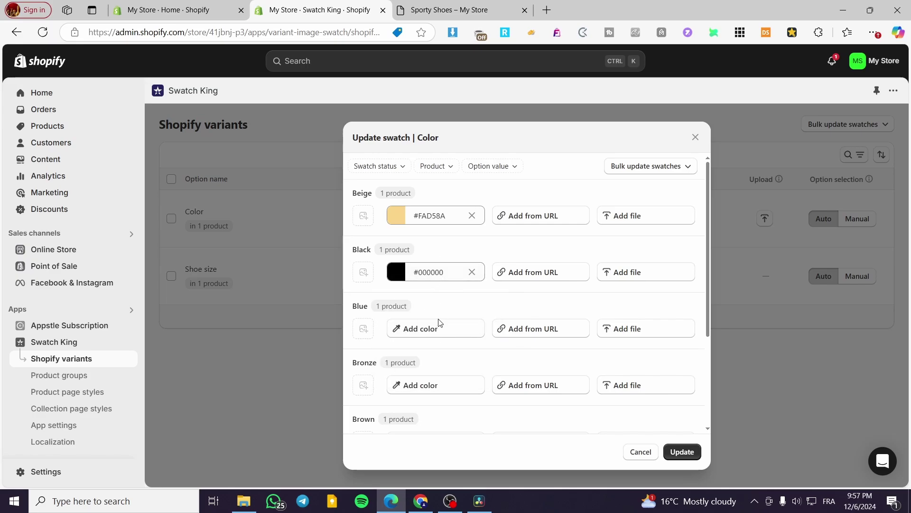
Add a bright blue color, about #0080F3, to the Blue swatch.
{"action": "left_click", "coordinate": [406, 329]}
{"action": "left_click_drag", "start_coordinate": [489, 374], "coordinate": [489, 401]}
{"action": "left_click", "coordinate": [474, 350]}
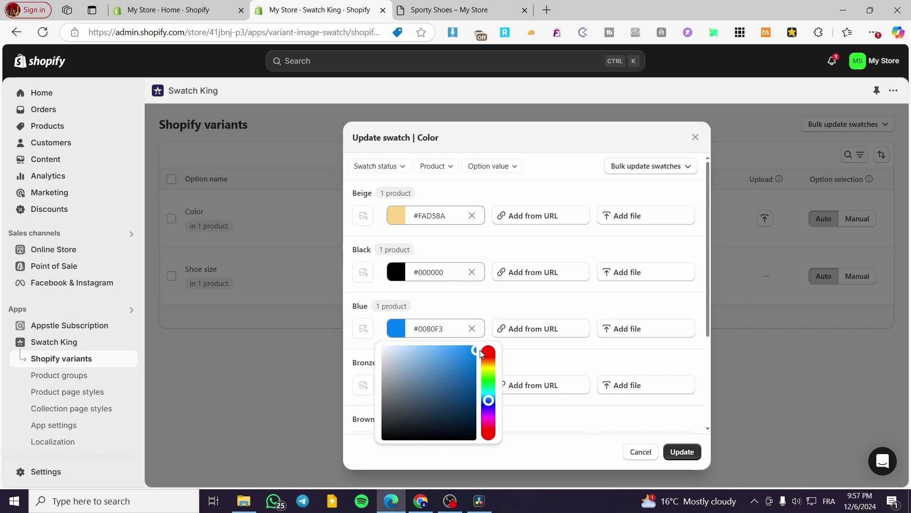
Add a pale yellow color, #FFF1A2, to the Bronze swatch.
{"action": "left_click", "coordinate": [475, 302]}
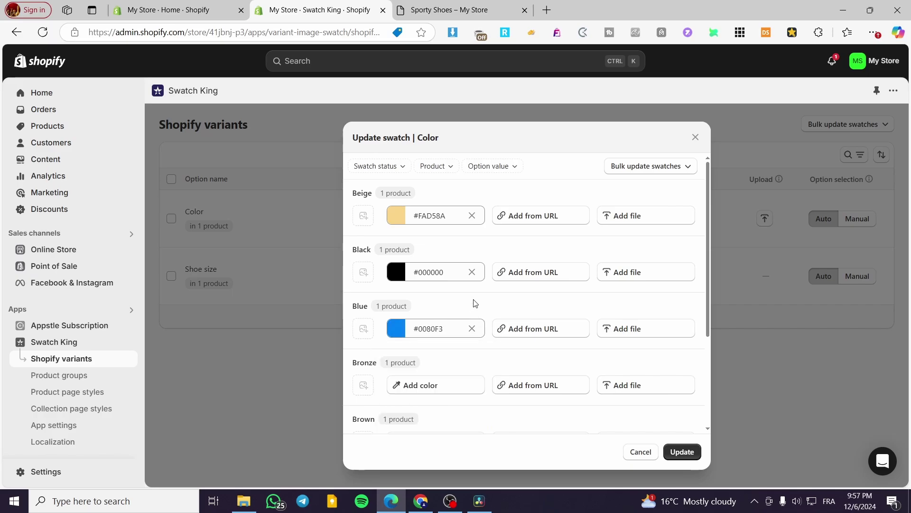
{"action": "scroll", "coordinate": [495, 350], "scroll_direction": "down", "scroll_amount": 3}
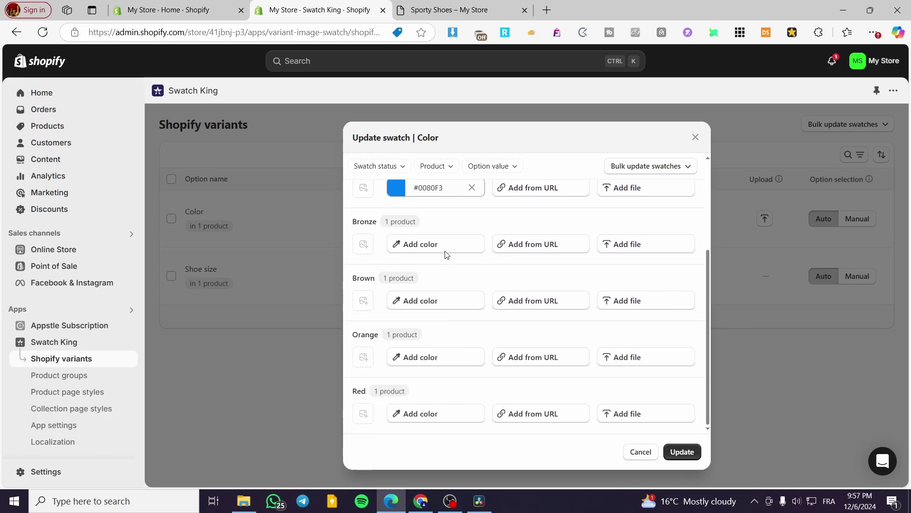
{"action": "left_click", "coordinate": [439, 246]}
{"action": "left_click", "coordinate": [489, 289]}
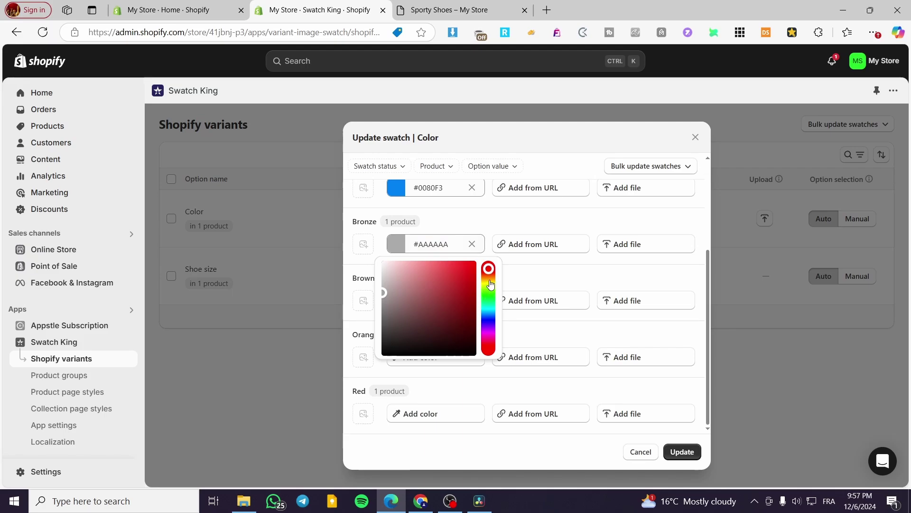
{"action": "left_click", "coordinate": [455, 267]}
{"action": "left_click_drag", "start_coordinate": [454, 268], "coordinate": [415, 259]}
{"action": "left_click", "coordinate": [507, 264]}
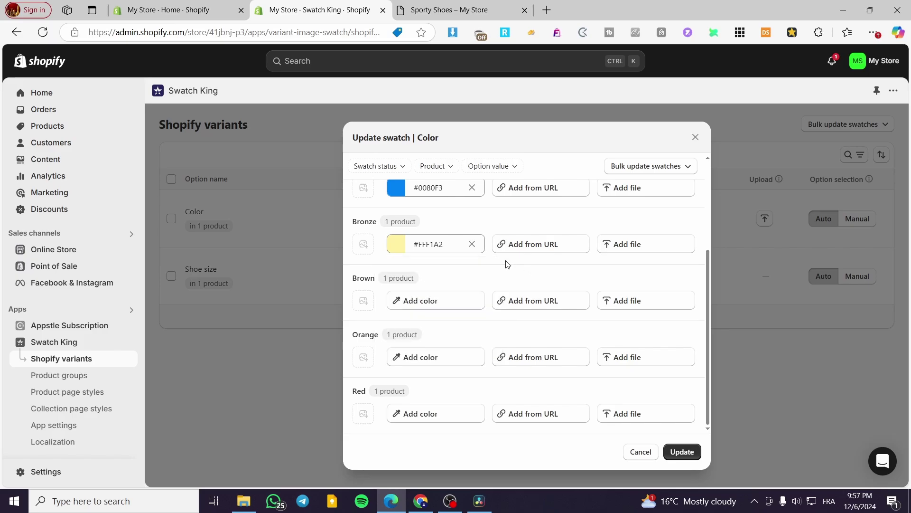
Set the Brown swatch to a dark orange-brown, #C16600, and the Orange swatch to about #F06B18.
{"action": "left_click", "coordinate": [448, 300]}
{"action": "left_click_drag", "start_coordinate": [487, 337], "coordinate": [478, 341]}
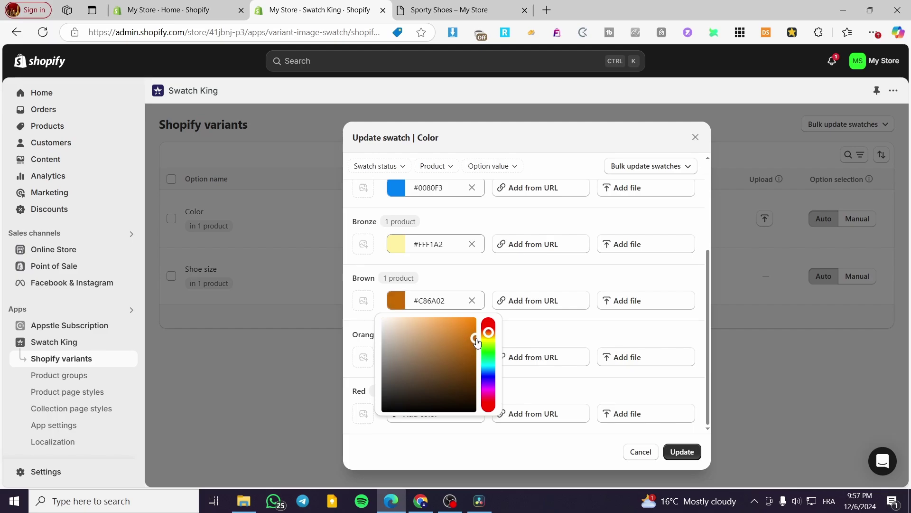
{"action": "left_click", "coordinate": [544, 334]}
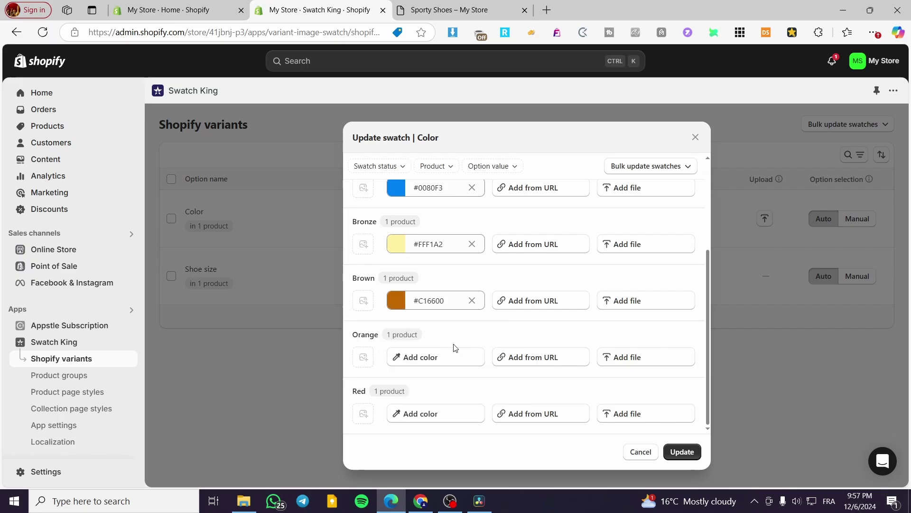
{"action": "left_click", "coordinate": [405, 359]}
{"action": "left_click_drag", "start_coordinate": [490, 381], "coordinate": [467, 382]}
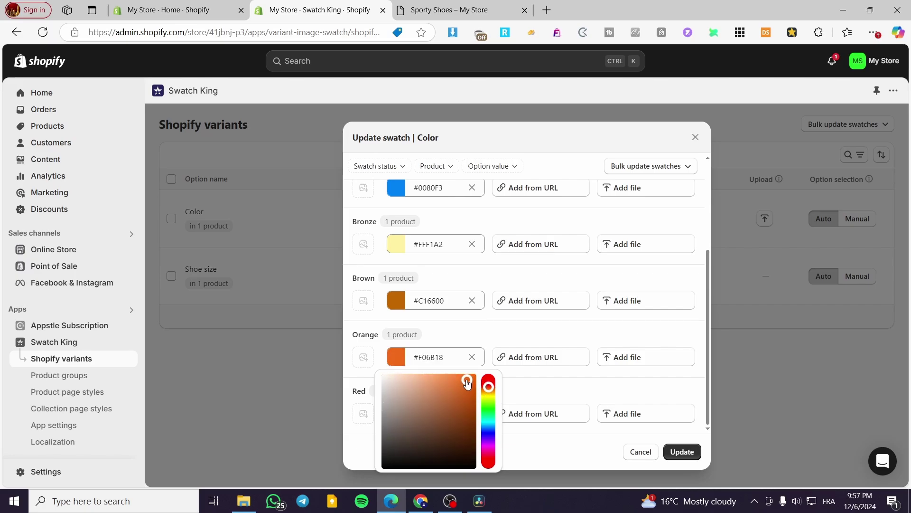
{"action": "left_click", "coordinate": [524, 383]}
Add a bright red color to the Red swatch, save the Color swatch updates and close the dialog.
{"action": "left_click", "coordinate": [421, 413]}
{"action": "left_click_drag", "start_coordinate": [476, 335], "coordinate": [478, 303]}
{"action": "left_click", "coordinate": [552, 393]}
{"action": "left_click", "coordinate": [682, 451]}
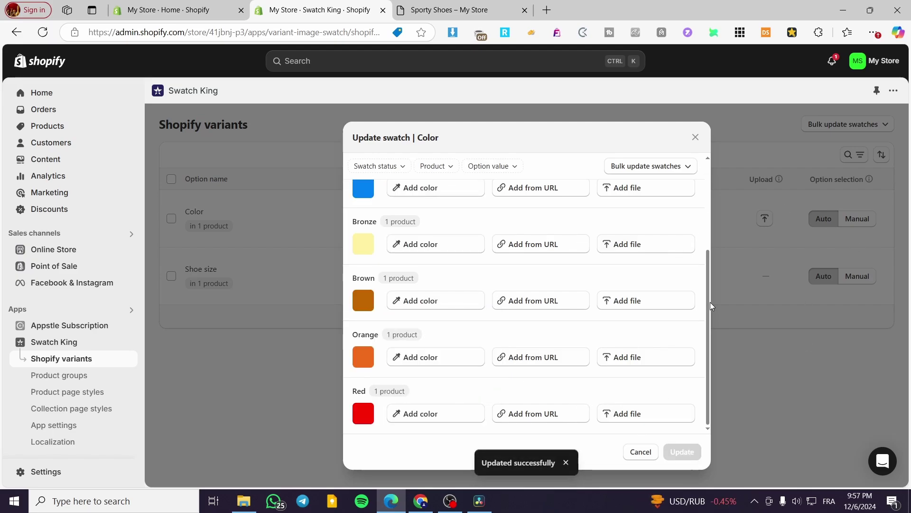
{"action": "left_click", "coordinate": [696, 137]}
Switch to the Sporty Shoes storefront page, reload it and choose the color Blue.
{"action": "left_click", "coordinate": [458, 10]}
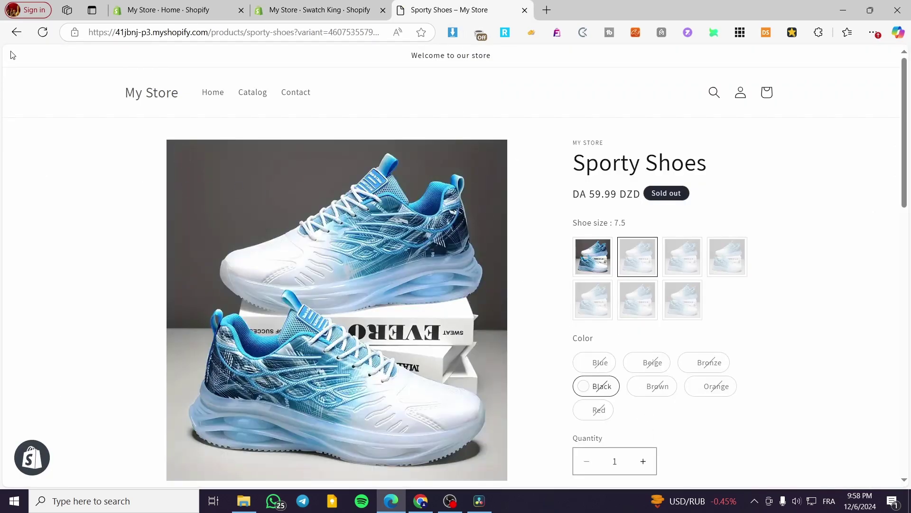
{"action": "left_click", "coordinate": [48, 36]}
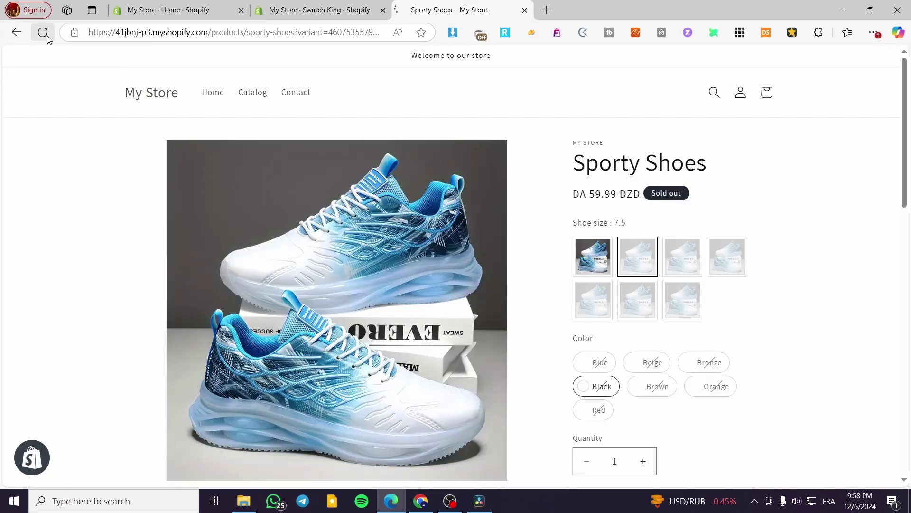
{"action": "scroll", "coordinate": [840, 352], "scroll_direction": "down", "scroll_amount": 2}
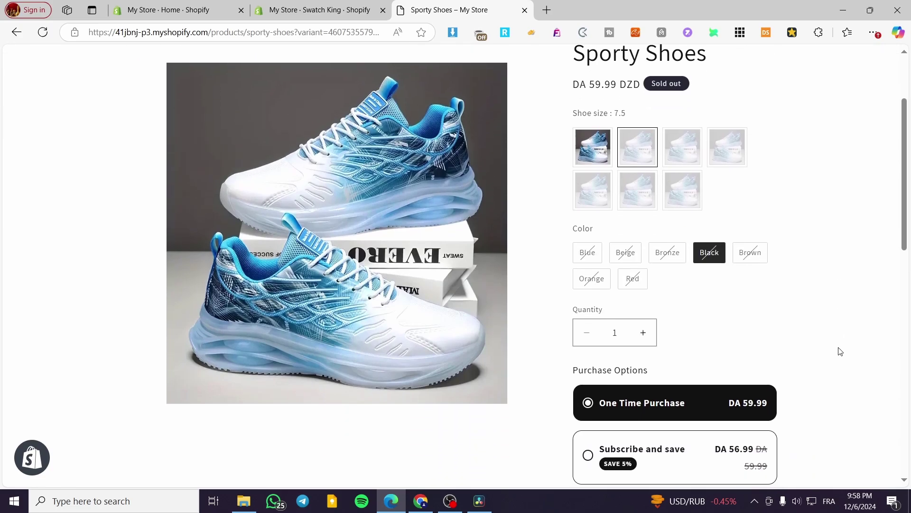
{"action": "left_click", "coordinate": [591, 252]}
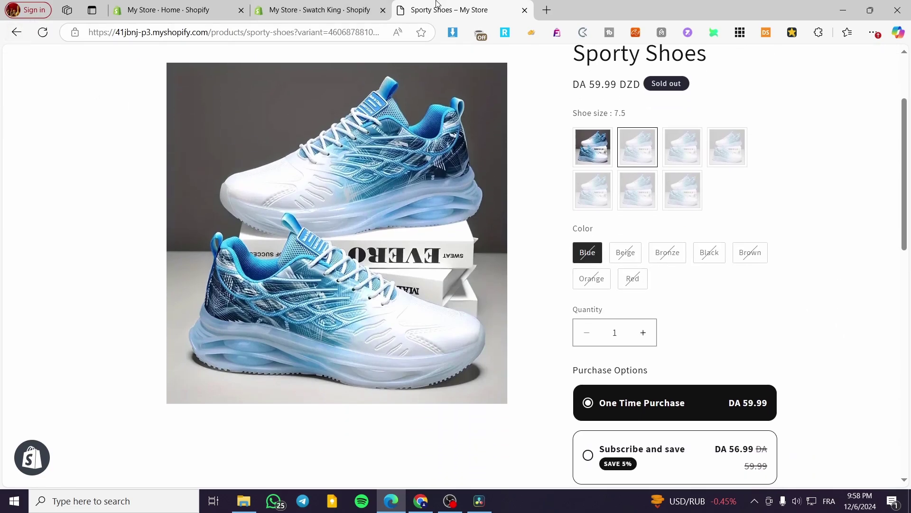
Check the variant settings against the storefront, reload the product page and test the Red, Beige and Blue color buttons.
{"action": "left_click", "coordinate": [360, 6]}
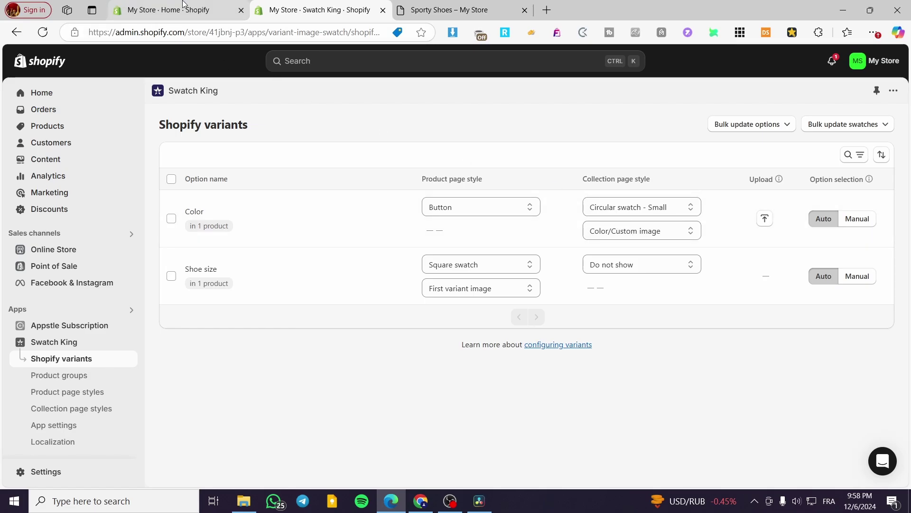
{"action": "left_click", "coordinate": [450, 7]}
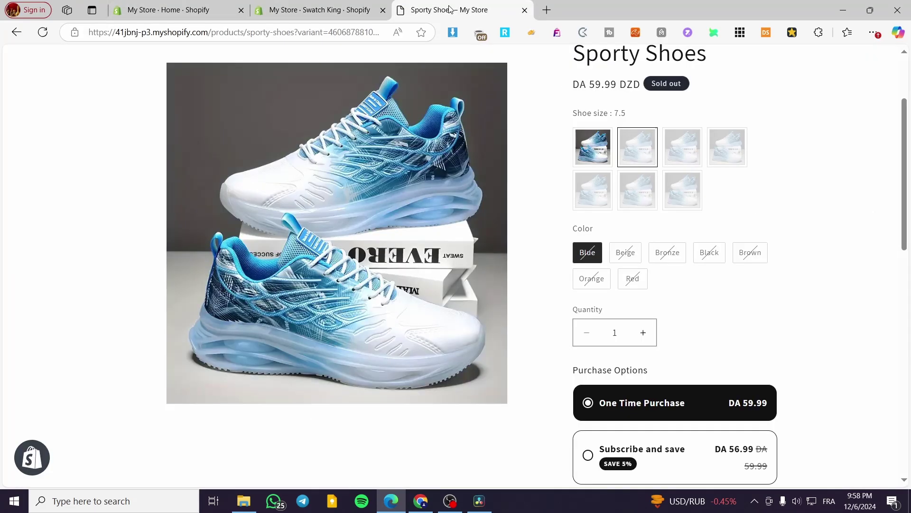
{"action": "left_click", "coordinate": [43, 33]}
{"action": "left_click", "coordinate": [629, 283]}
{"action": "left_click", "coordinate": [631, 256]}
{"action": "left_click", "coordinate": [587, 253]}
Set the Color option's product page style to Button pill in Swatch King.
{"action": "left_click", "coordinate": [319, 10]}
{"action": "left_click", "coordinate": [464, 209]}
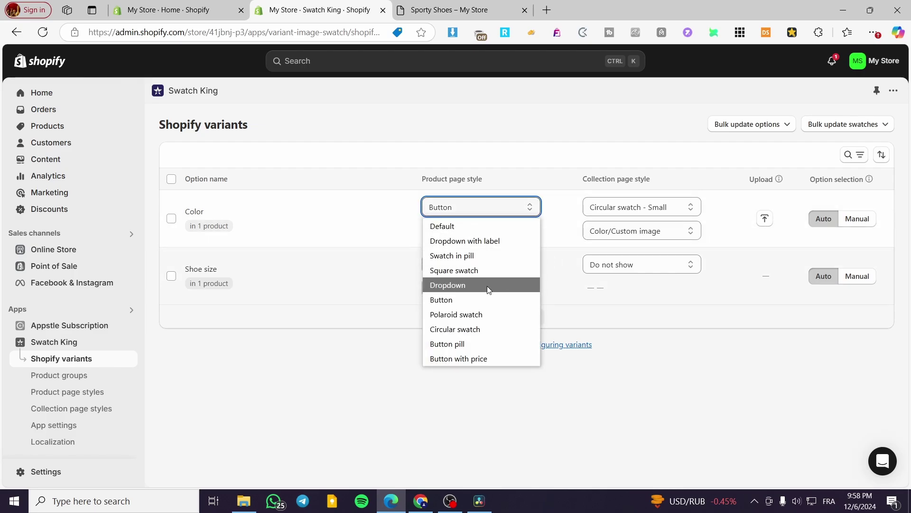
{"action": "left_click", "coordinate": [488, 344]}
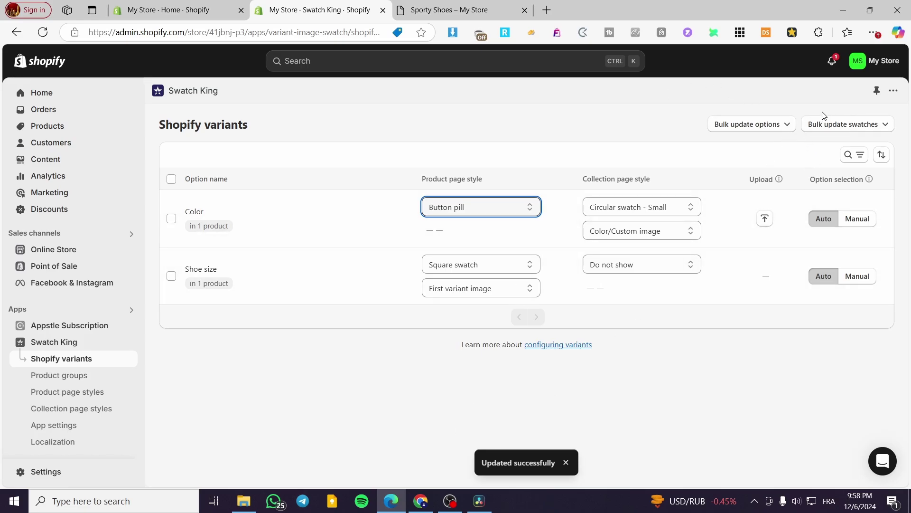
Reload the storefront product page and view the image source options for Color's collection page style in Swatch King.
{"action": "key", "text": "ctrl+Tab"}
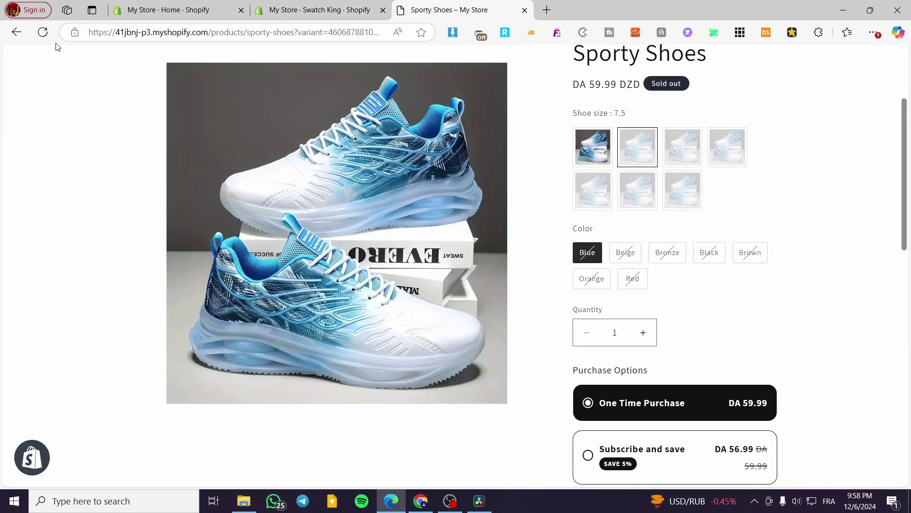
{"action": "left_click", "coordinate": [43, 32]}
{"action": "left_click", "coordinate": [340, 4]}
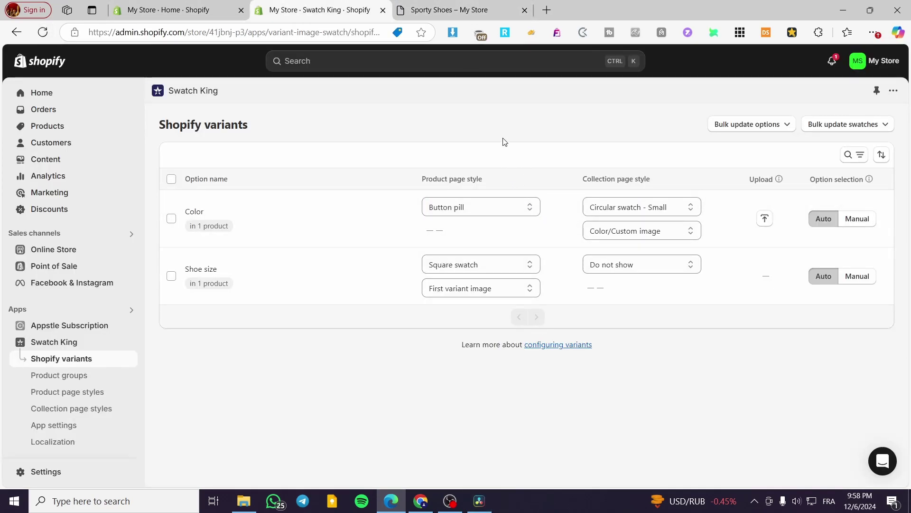
{"action": "left_click", "coordinate": [691, 229]}
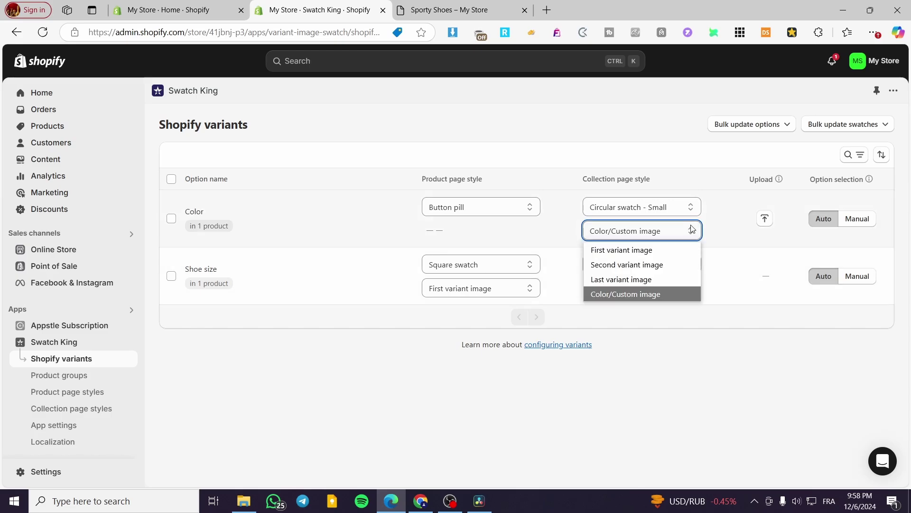
{"action": "left_click", "coordinate": [691, 230]}
Reload the Sporty Shoes storefront page and test the Beige and Blue color pills.
{"action": "left_click", "coordinate": [449, 9]}
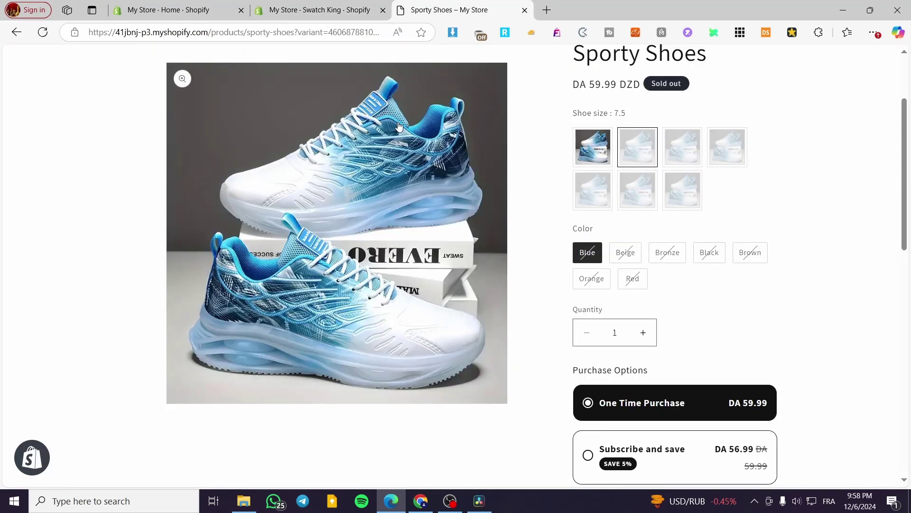
{"action": "left_click", "coordinate": [43, 32]}
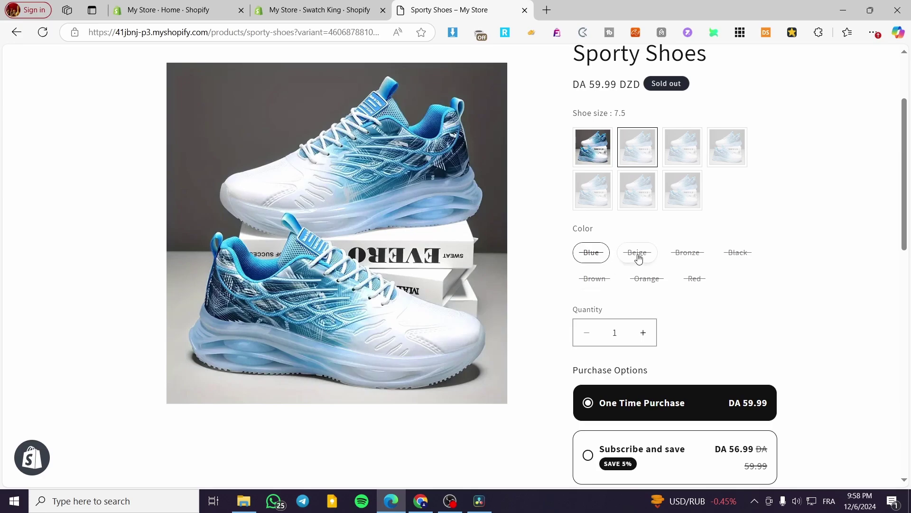
{"action": "left_click", "coordinate": [638, 257]}
{"action": "left_click", "coordinate": [588, 255]}
Compare the storefront with the variant settings and set the Shoe size option's product page style to Button pill.
{"action": "left_click", "coordinate": [323, 10]}
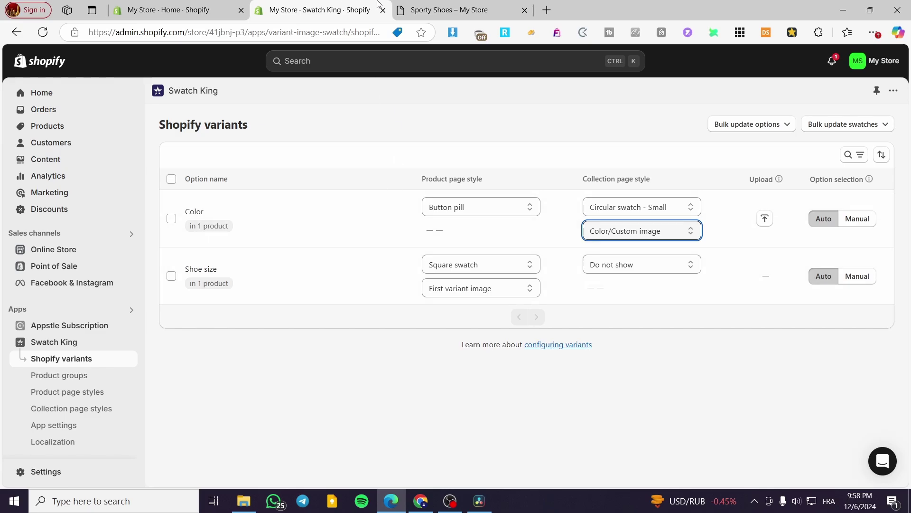
{"action": "left_click", "coordinate": [449, 10]}
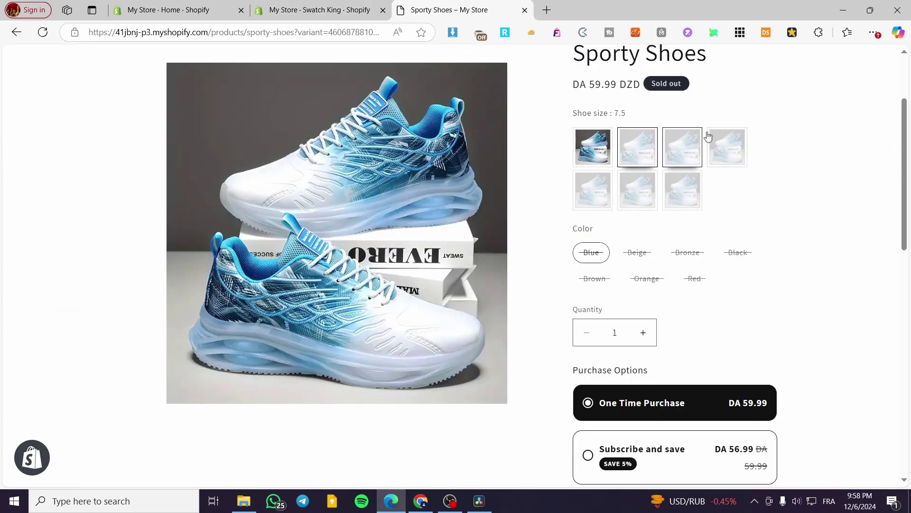
{"action": "left_click", "coordinate": [331, 10]}
{"action": "left_click", "coordinate": [470, 265]}
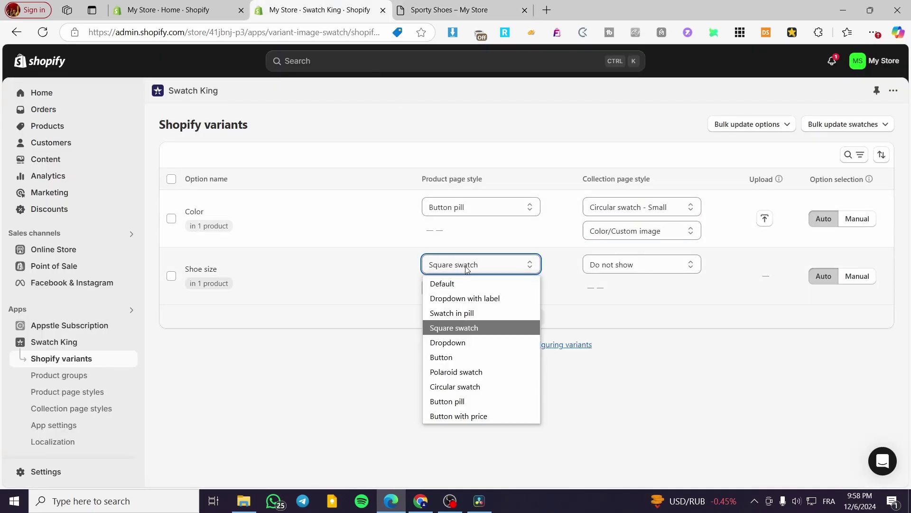
{"action": "left_click", "coordinate": [508, 402]}
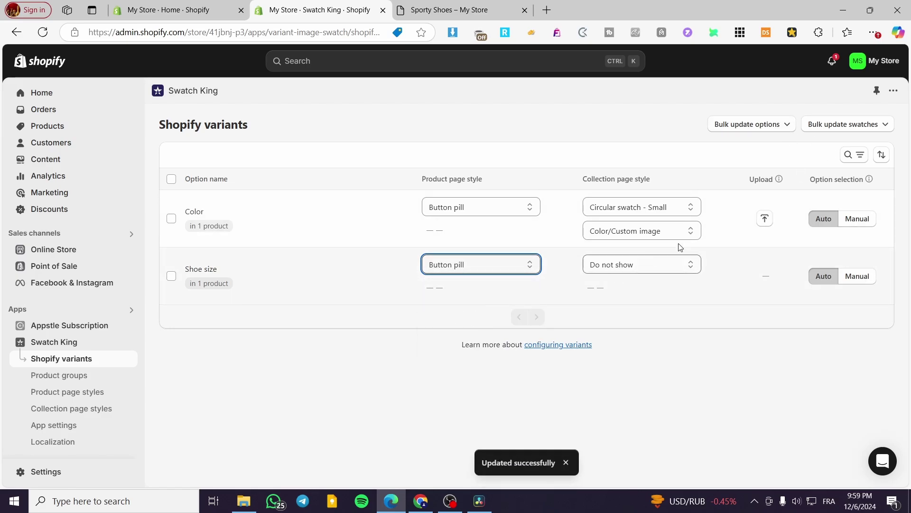
Reload the storefront product page until the new Shoe size style loads and test sizes 7 and 10.
{"action": "left_click", "coordinate": [418, 10]}
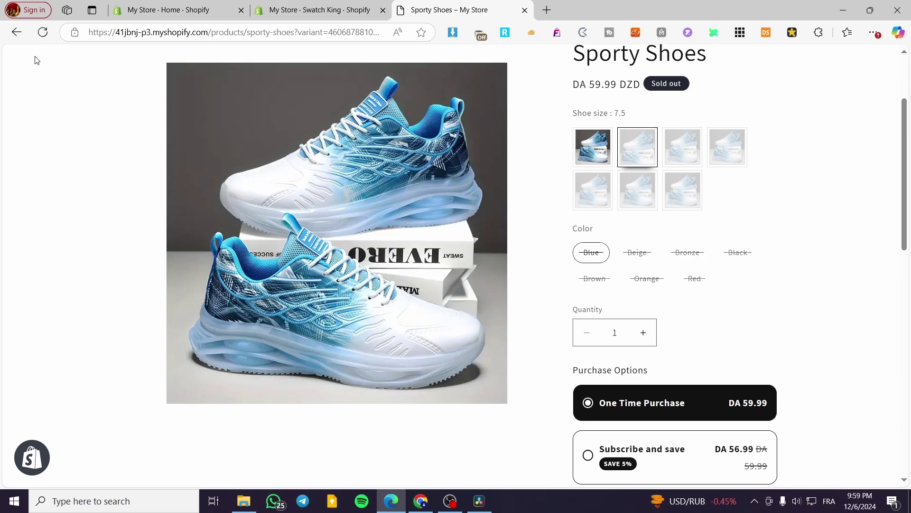
{"action": "left_click", "coordinate": [43, 32]}
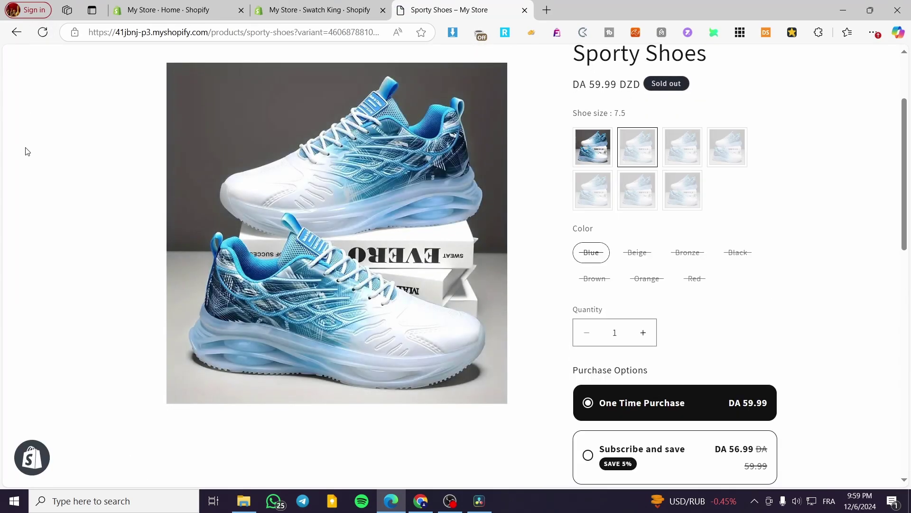
{"action": "left_click", "coordinate": [42, 32]}
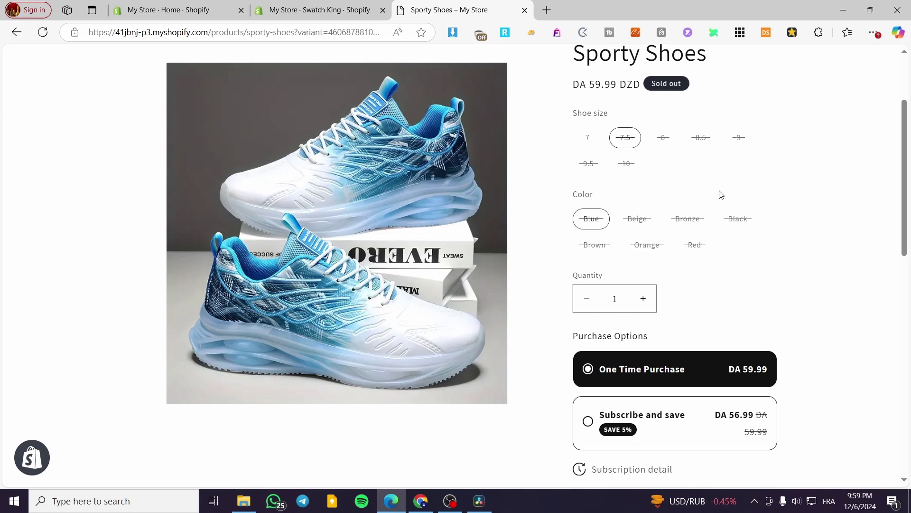
{"action": "scroll", "coordinate": [698, 237], "scroll_direction": "up", "scroll_amount": 3}
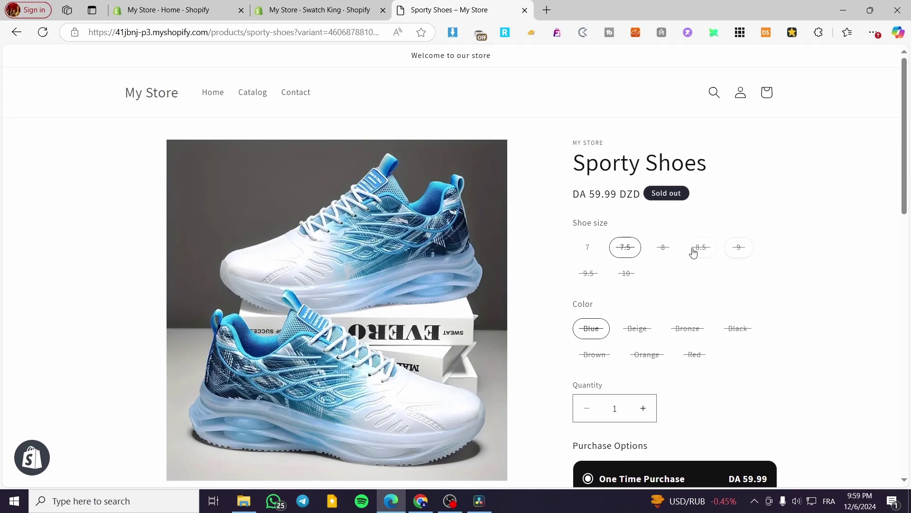
{"action": "left_click", "coordinate": [588, 247]}
{"action": "left_click", "coordinate": [626, 273]}
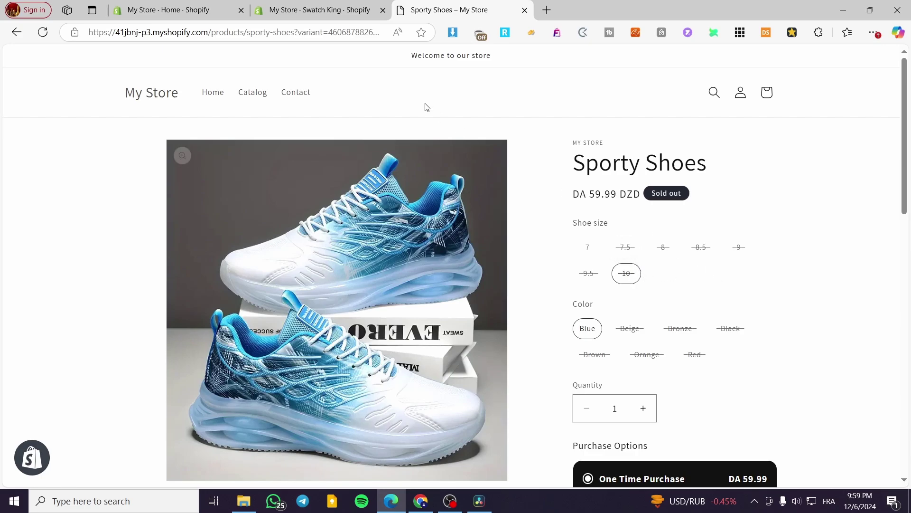
Open the Sporty Shoes product in the Shopify admin and review its Shoe size and Color variants and purchase options.
{"action": "left_click", "coordinate": [319, 10]}
{"action": "left_click", "coordinate": [169, 10]}
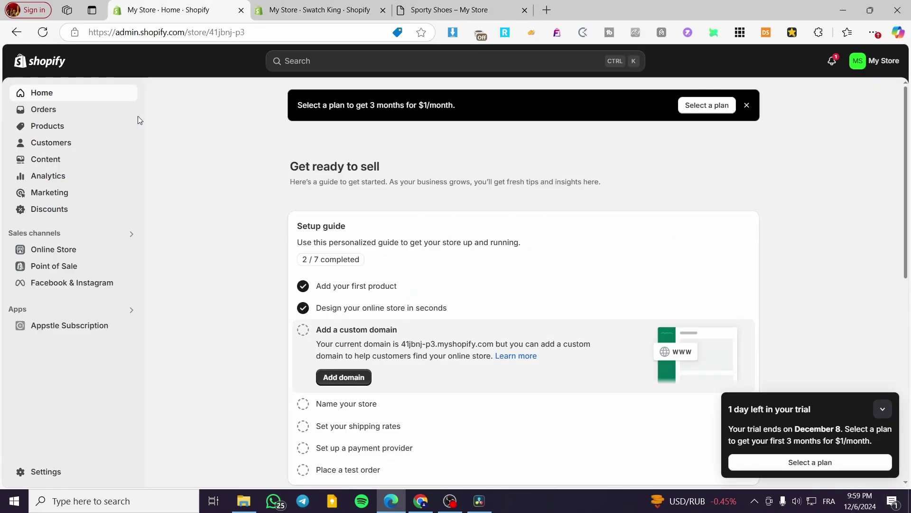
{"action": "left_click", "coordinate": [53, 126]}
{"action": "left_click", "coordinate": [245, 187]}
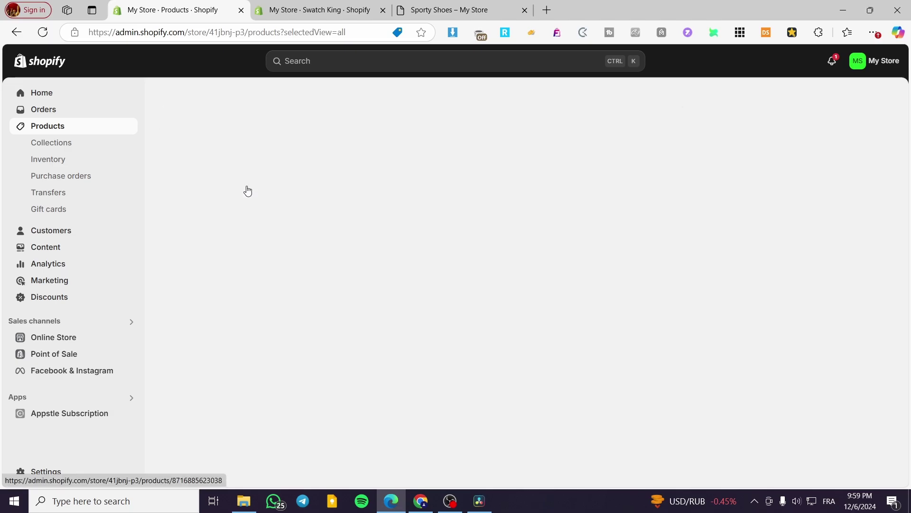
{"action": "scroll", "coordinate": [515, 286], "scroll_direction": "down", "scroll_amount": 15}
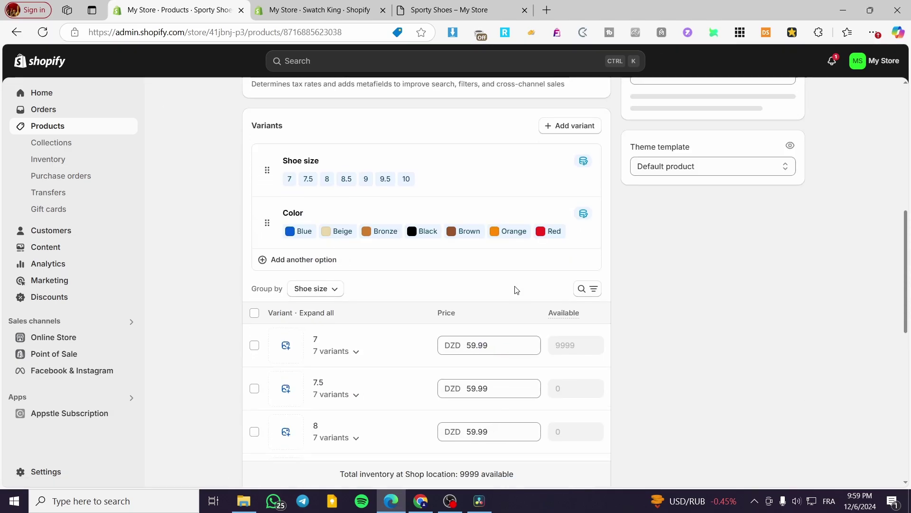
{"action": "scroll", "coordinate": [567, 278], "scroll_direction": "down", "scroll_amount": 6}
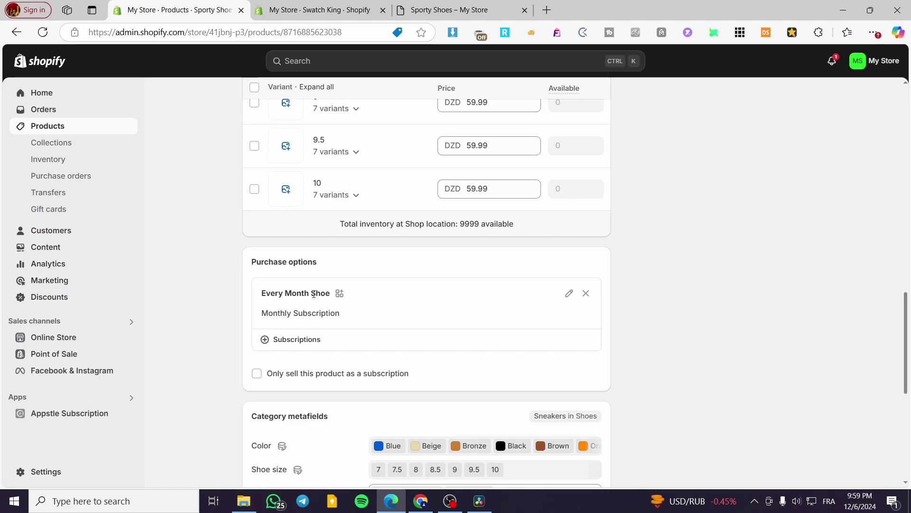
{"action": "scroll", "coordinate": [313, 294], "scroll_direction": "up", "scroll_amount": 5}
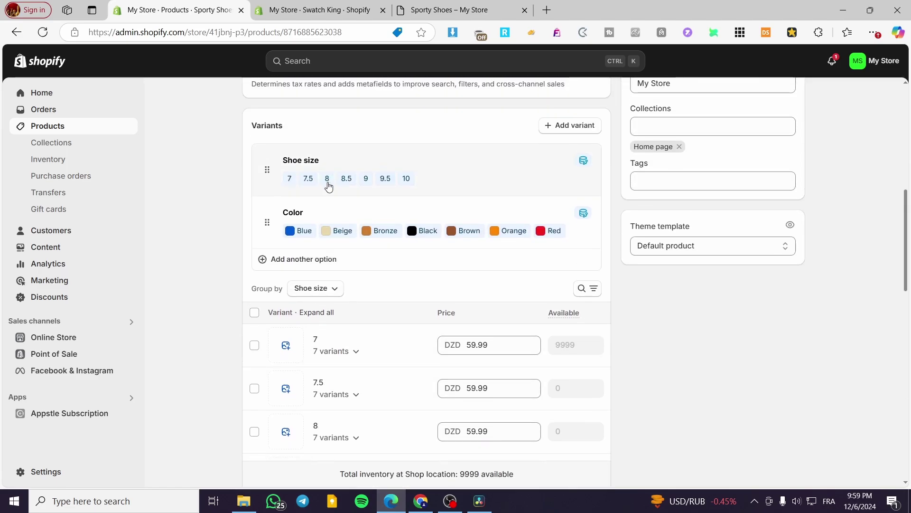
Open the Sporty Shoes product's Color option for editing and review the variant rows by shoe size.
{"action": "left_click", "coordinate": [476, 222]}
{"action": "scroll", "coordinate": [388, 336], "scroll_direction": "down", "scroll_amount": 3}
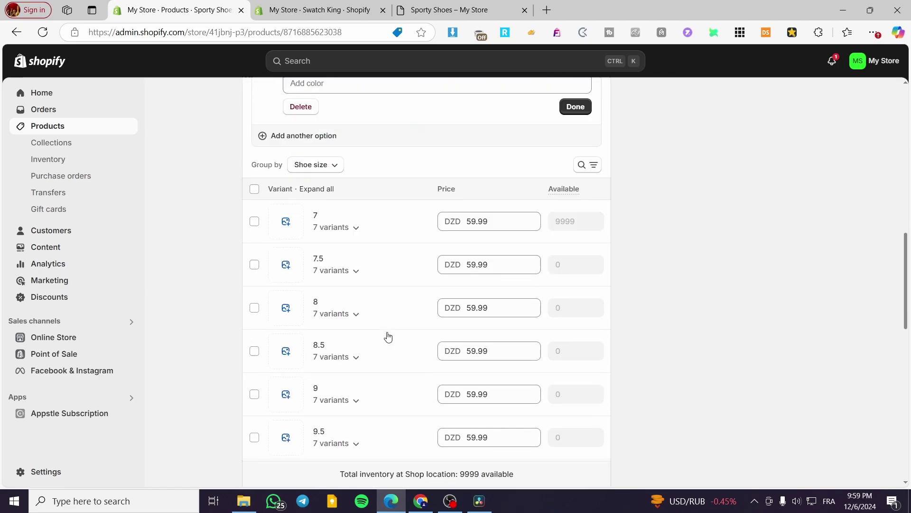
{"action": "scroll", "coordinate": [388, 336], "scroll_direction": "down", "scroll_amount": 1}
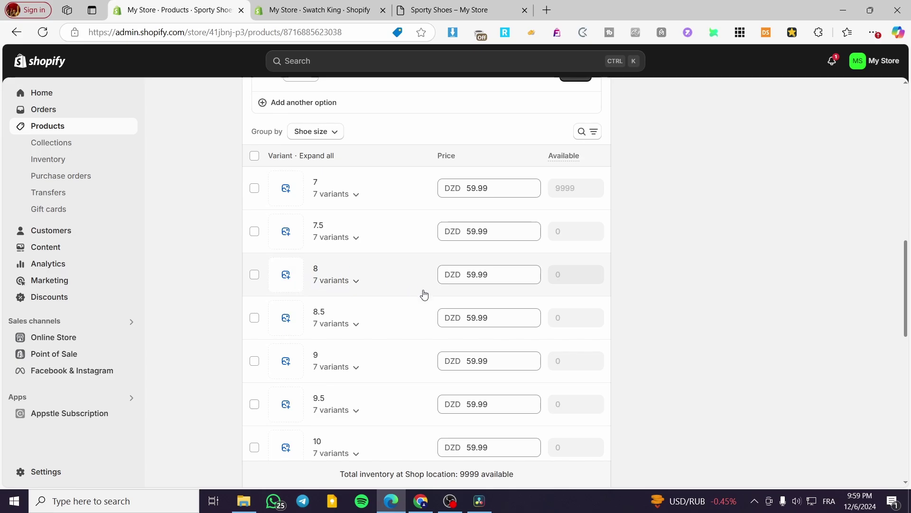
{"action": "scroll", "coordinate": [422, 297], "scroll_direction": "down", "scroll_amount": 3}
{"action": "scroll", "coordinate": [387, 313], "scroll_direction": "up", "scroll_amount": 1}
{"action": "scroll", "coordinate": [376, 324], "scroll_direction": "down", "scroll_amount": 1}
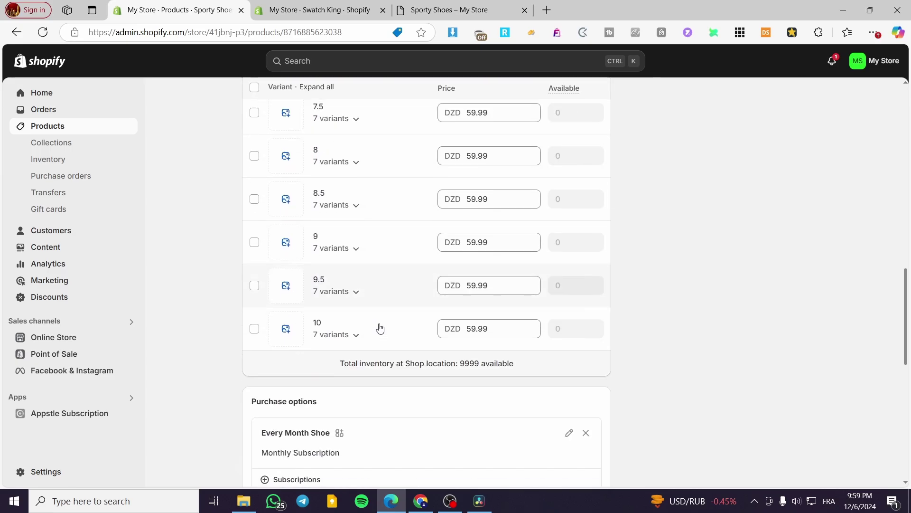
Return to the Swatch King home page and go to product groups from its setup guide.
{"action": "left_click", "coordinate": [430, 7]}
{"action": "left_click", "coordinate": [336, 6]}
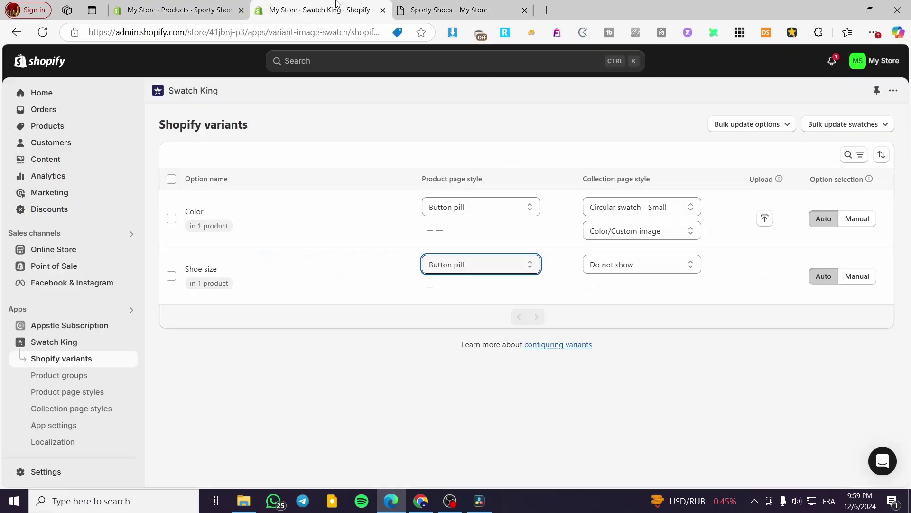
{"action": "left_click", "coordinate": [58, 359]}
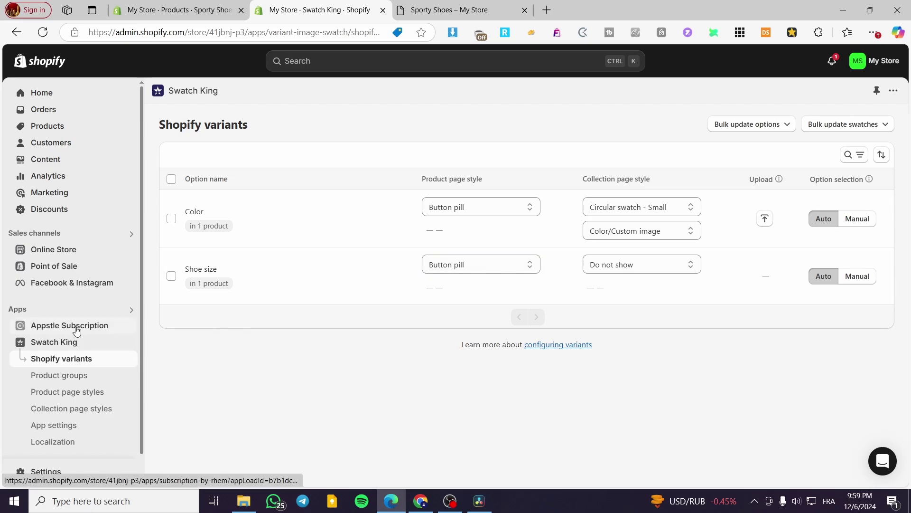
{"action": "left_click", "coordinate": [78, 346]}
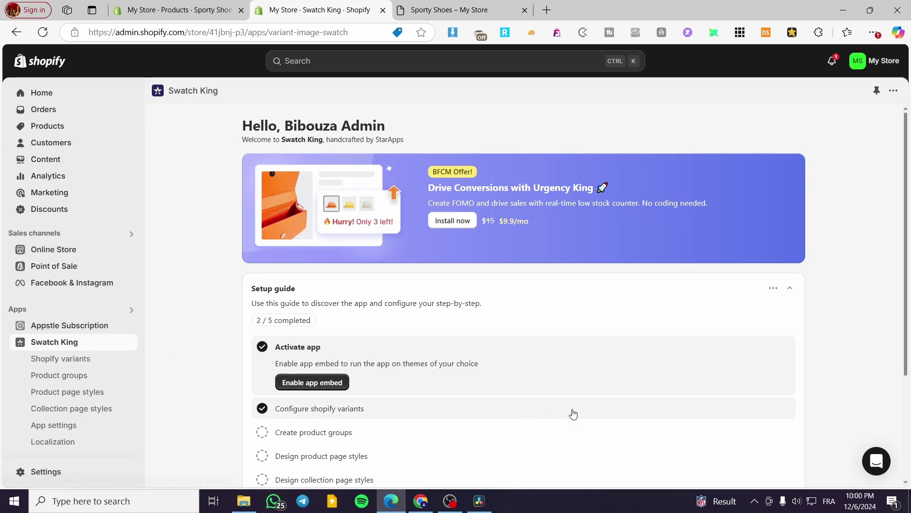
{"action": "scroll", "coordinate": [475, 398], "scroll_direction": "down", "scroll_amount": 3}
{"action": "left_click", "coordinate": [309, 322]}
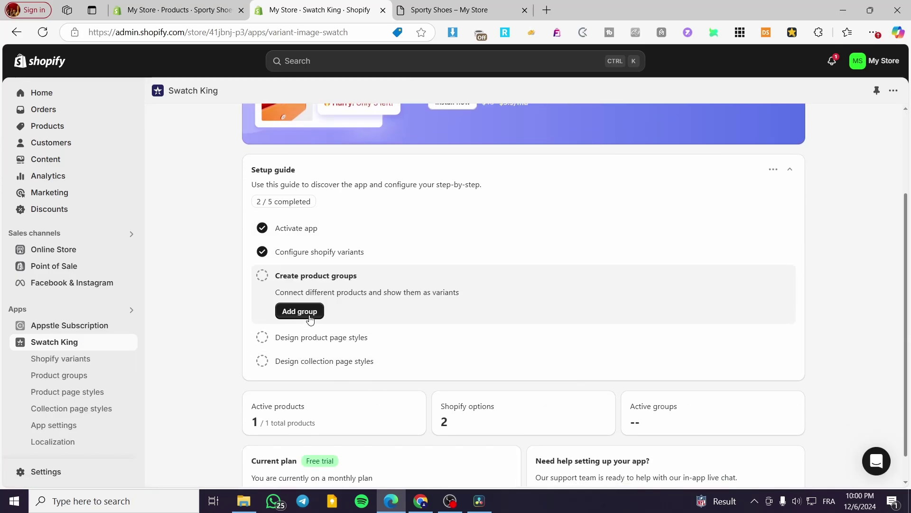
{"action": "left_click", "coordinate": [304, 309]}
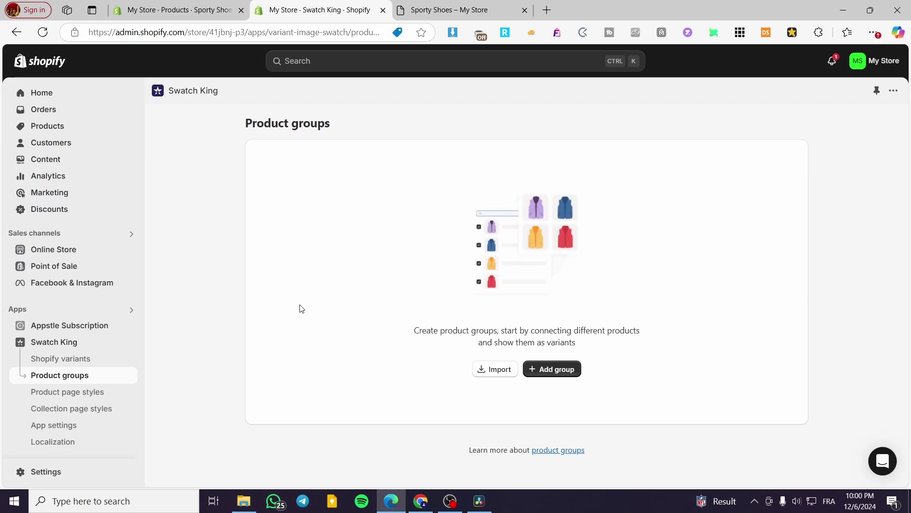
Start a new product group and add the Sporty Shoes product to it.
{"action": "left_click", "coordinate": [554, 369]}
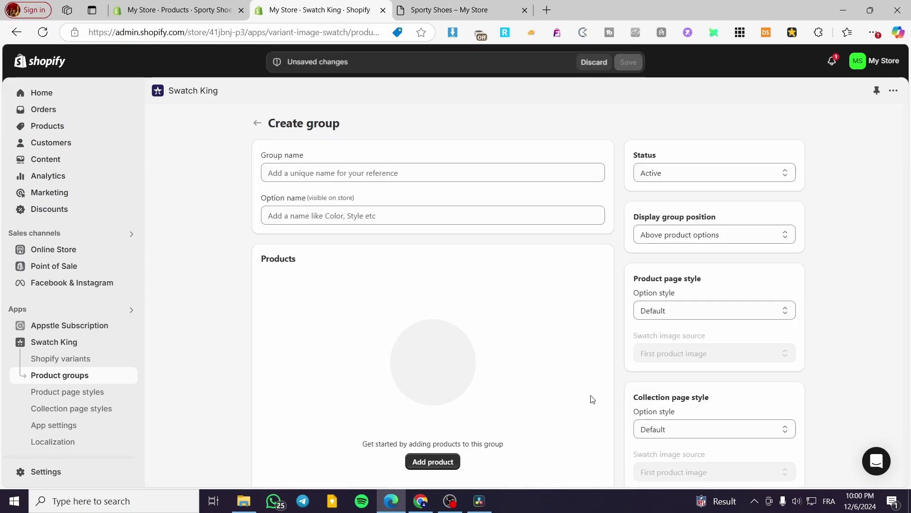
{"action": "left_click", "coordinate": [440, 404]}
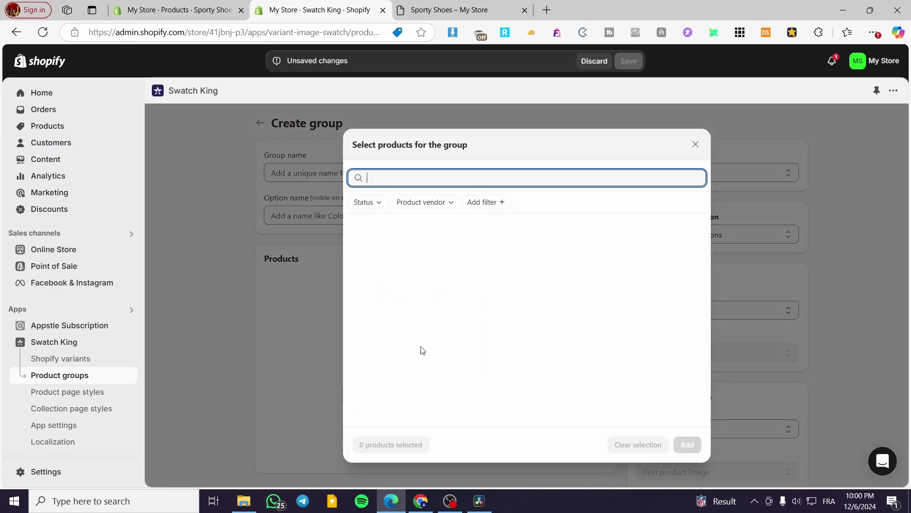
{"action": "left_click", "coordinate": [374, 264]}
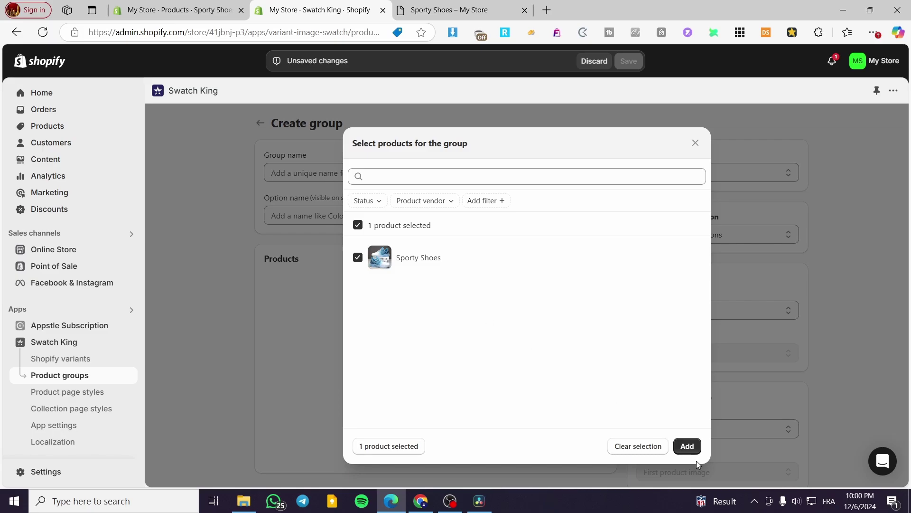
{"action": "left_click", "coordinate": [687, 446]}
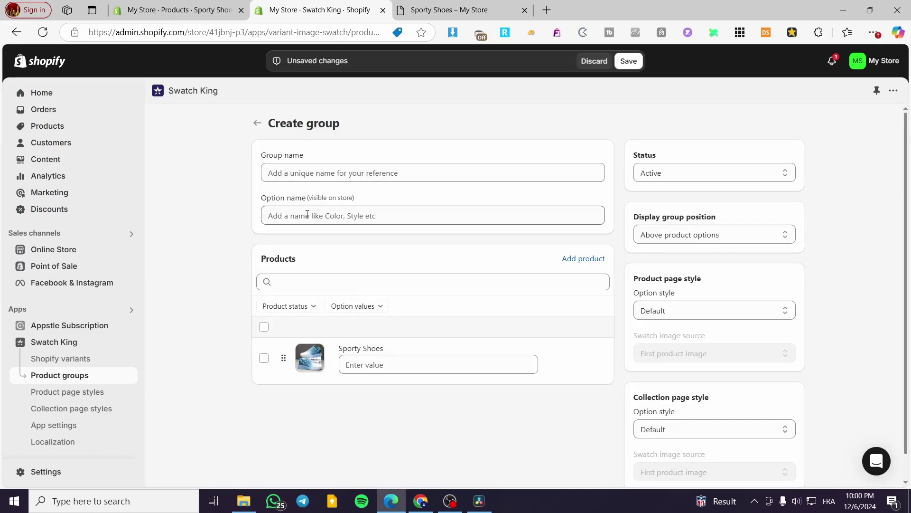
Set the group's option name to Color and its group name to Color Swatch.
{"action": "left_click", "coordinate": [364, 217]}
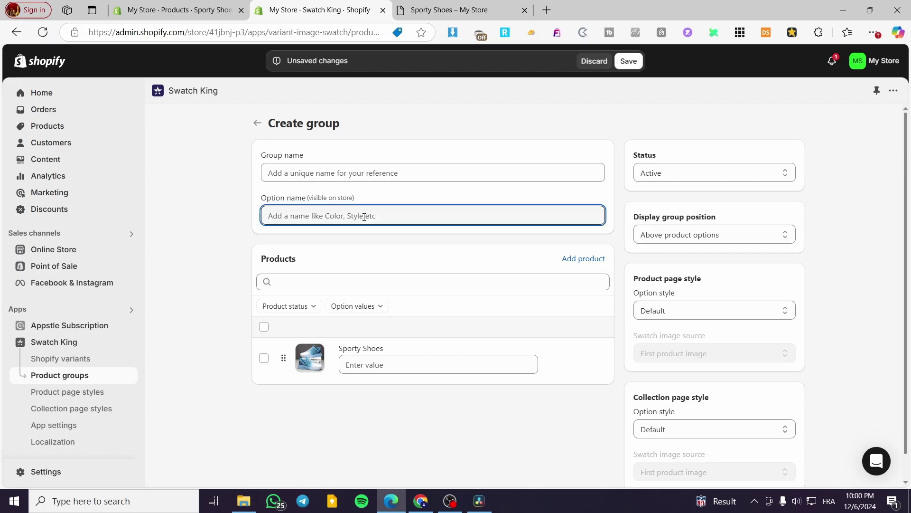
{"action": "type", "text": "Color"}
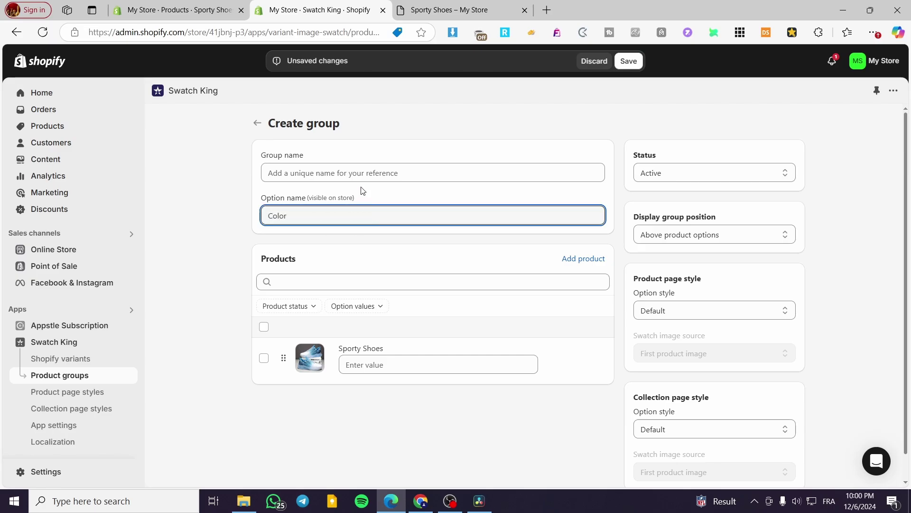
{"action": "left_click", "coordinate": [356, 171]}
{"action": "type", "text": "Color Swatch"}
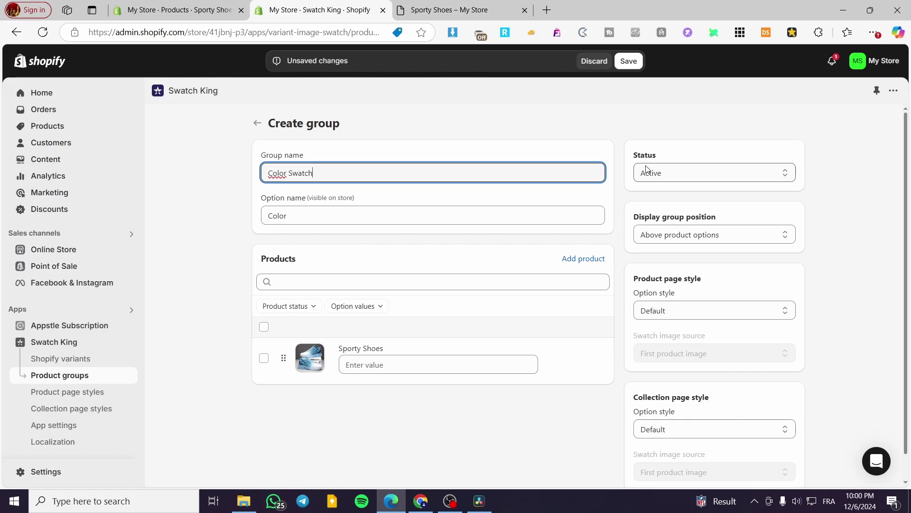
Check the group's display position choices and set its product page option style to Polaroid swatch.
{"action": "scroll", "coordinate": [743, 216], "scroll_direction": "down", "scroll_amount": 1}
{"action": "left_click", "coordinate": [739, 206]}
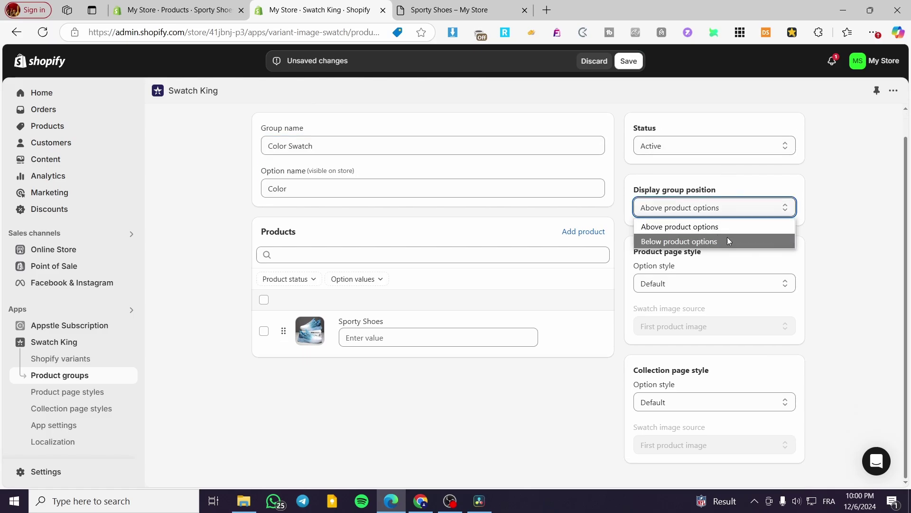
{"action": "left_click", "coordinate": [874, 192]}
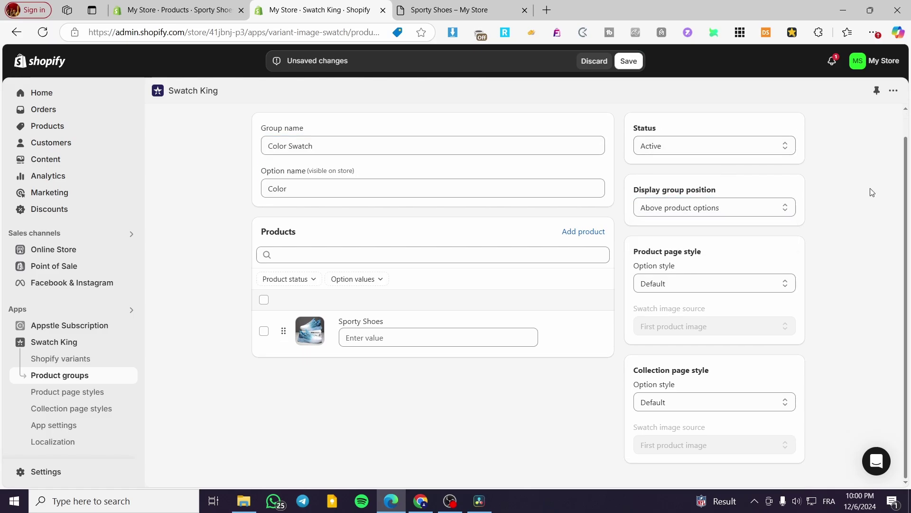
{"action": "left_click", "coordinate": [722, 285]}
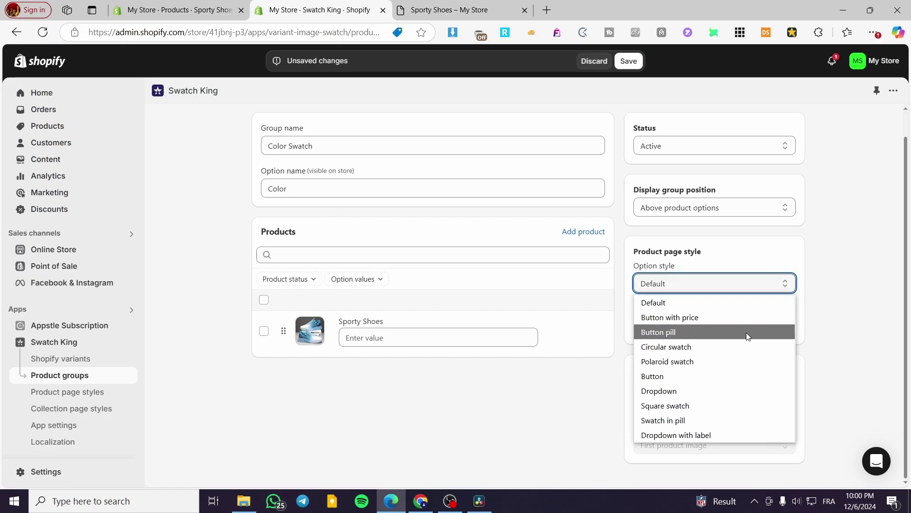
{"action": "left_click", "coordinate": [746, 332]}
{"action": "left_click", "coordinate": [733, 290]}
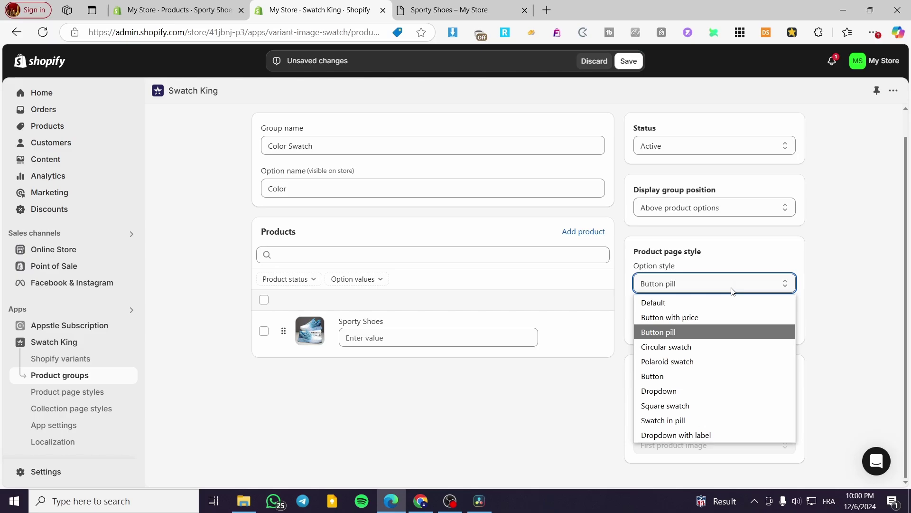
{"action": "left_click", "coordinate": [719, 363]}
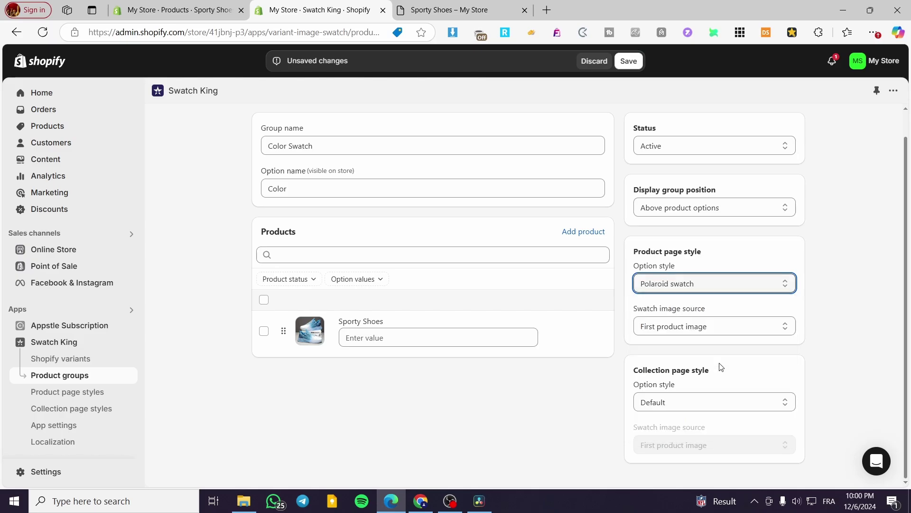
Set the product page swatch image source to Color/Custom image and save the group.
{"action": "left_click", "coordinate": [756, 326]}
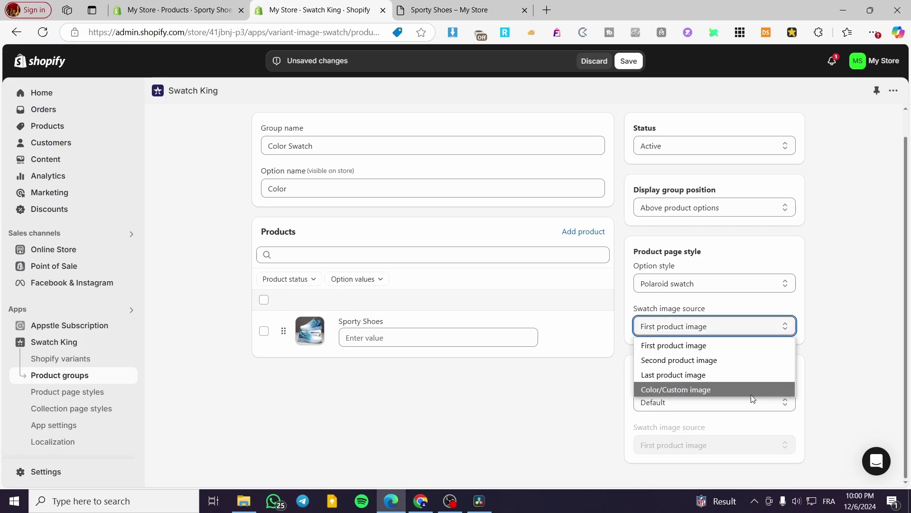
{"action": "left_click", "coordinate": [720, 389]}
{"action": "scroll", "coordinate": [474, 384], "scroll_direction": "down", "scroll_amount": 2}
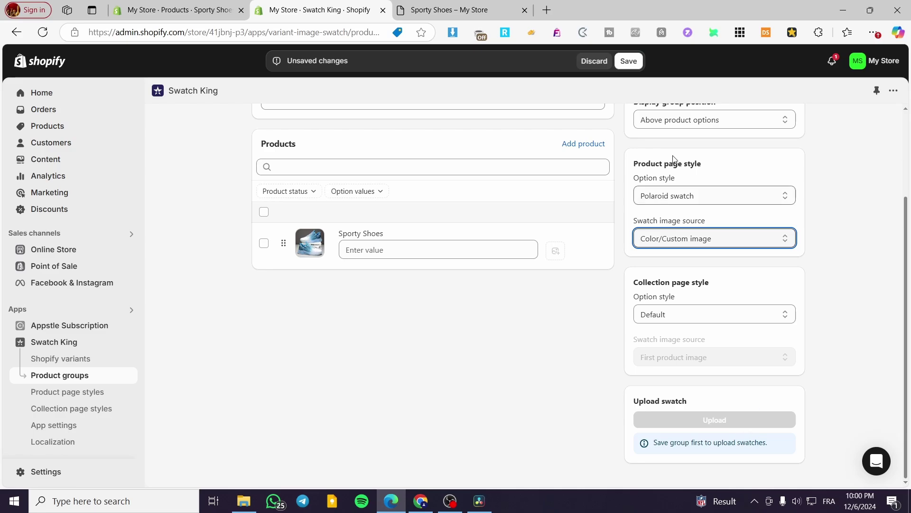
{"action": "left_click", "coordinate": [628, 61]}
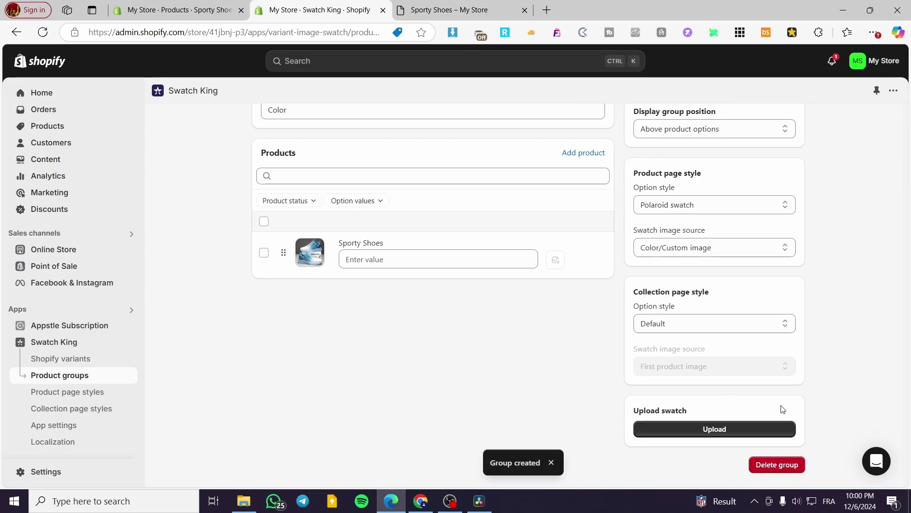
Assign the red swatch color #FA3232 to sporty-shoes in the Color Swatch group and apply the update.
{"action": "left_click", "coordinate": [733, 431]}
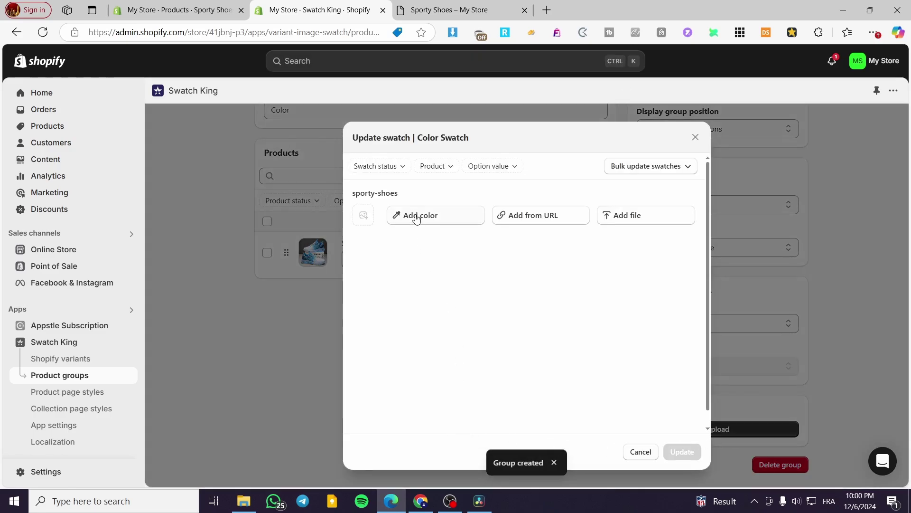
{"action": "left_click", "coordinate": [452, 214]}
{"action": "left_click", "coordinate": [457, 236]}
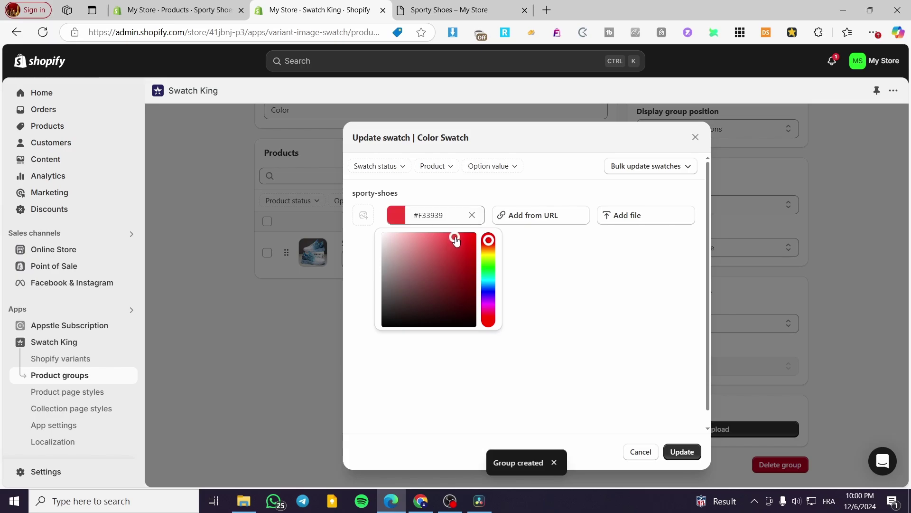
{"action": "left_click", "coordinate": [595, 276]}
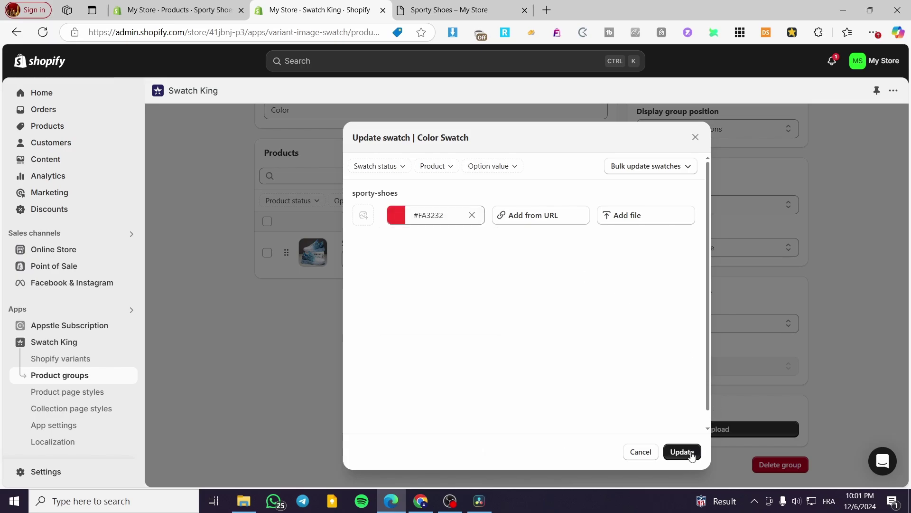
{"action": "left_click", "coordinate": [402, 167]}
{"action": "left_click", "coordinate": [403, 168]}
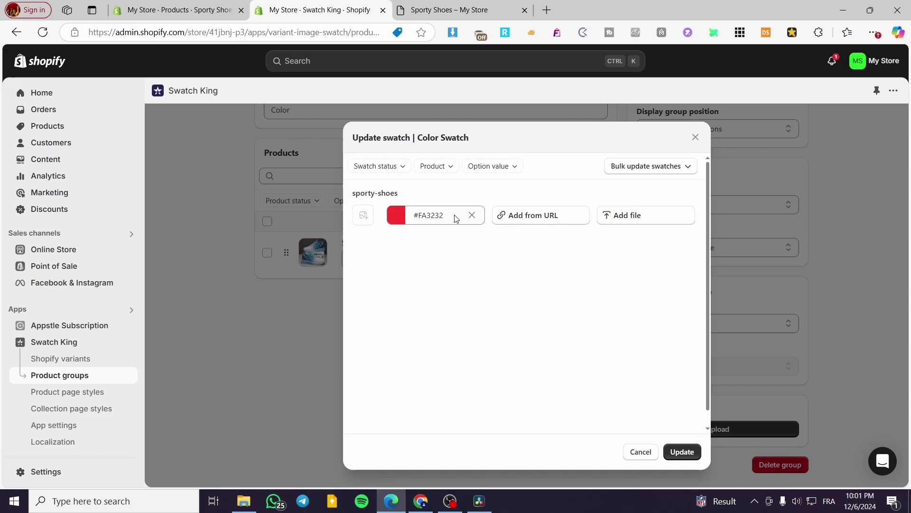
{"action": "left_click", "coordinate": [683, 452]}
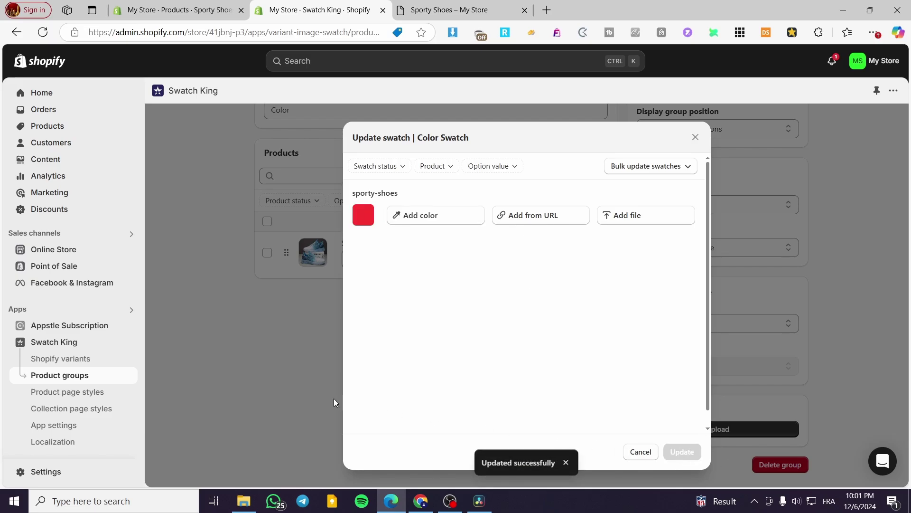
Review the saved Color Swatch group, the product groups list and the available product page styles.
{"action": "scroll", "coordinate": [416, 290], "scroll_direction": "up", "scroll_amount": 4}
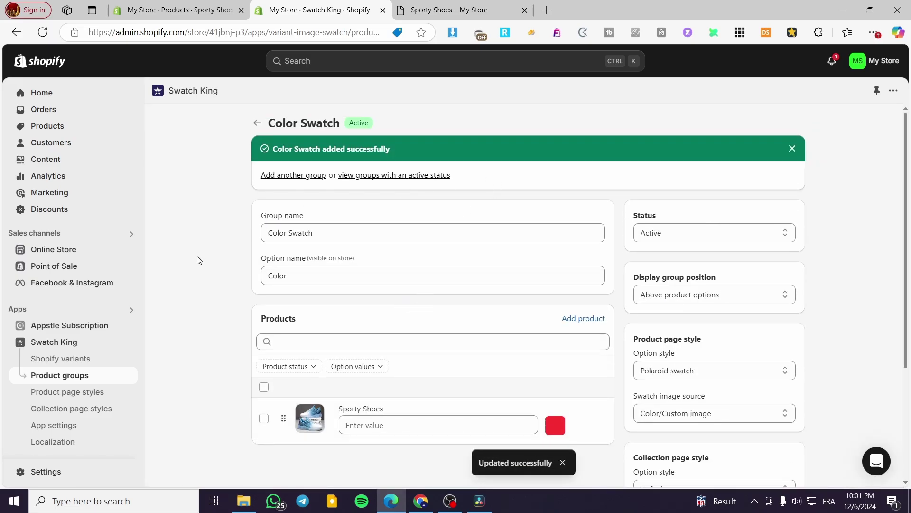
{"action": "left_click", "coordinate": [69, 397]}
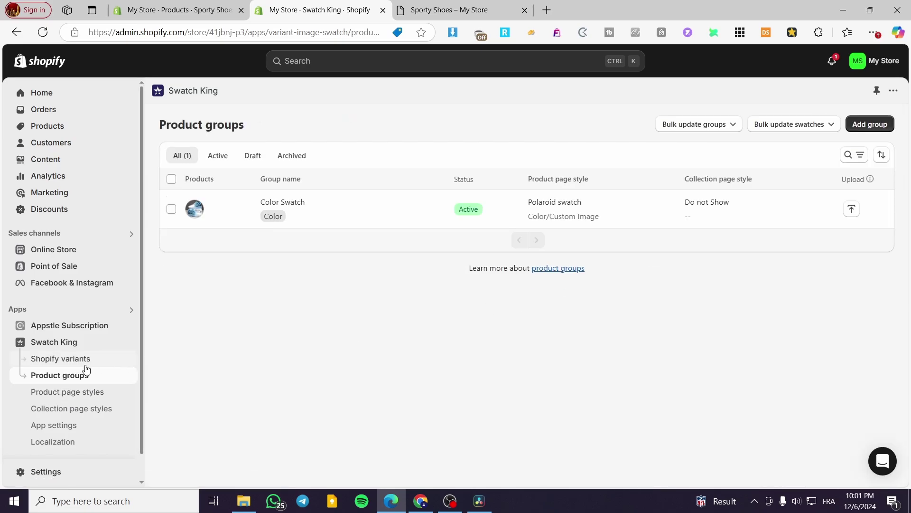
{"action": "left_click", "coordinate": [68, 397]}
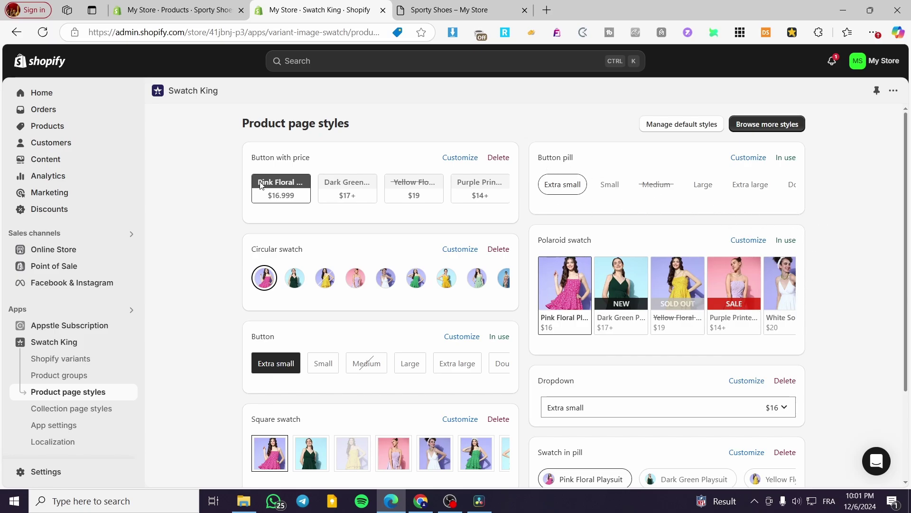
{"action": "scroll", "coordinate": [260, 185], "scroll_direction": "down", "scroll_amount": 3}
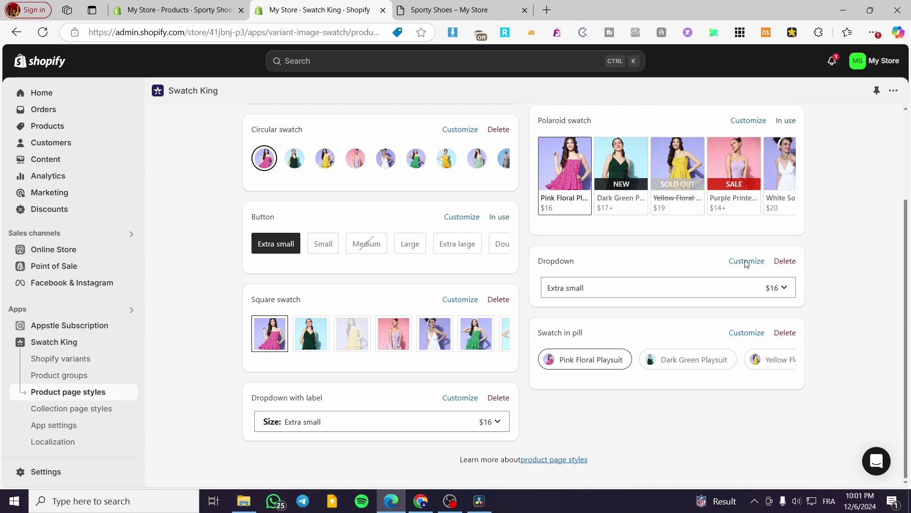
Open the Circular swatch style's customization page and preview it with colors instead of images.
{"action": "left_click", "coordinate": [488, 5]}
{"action": "left_click", "coordinate": [328, 10]}
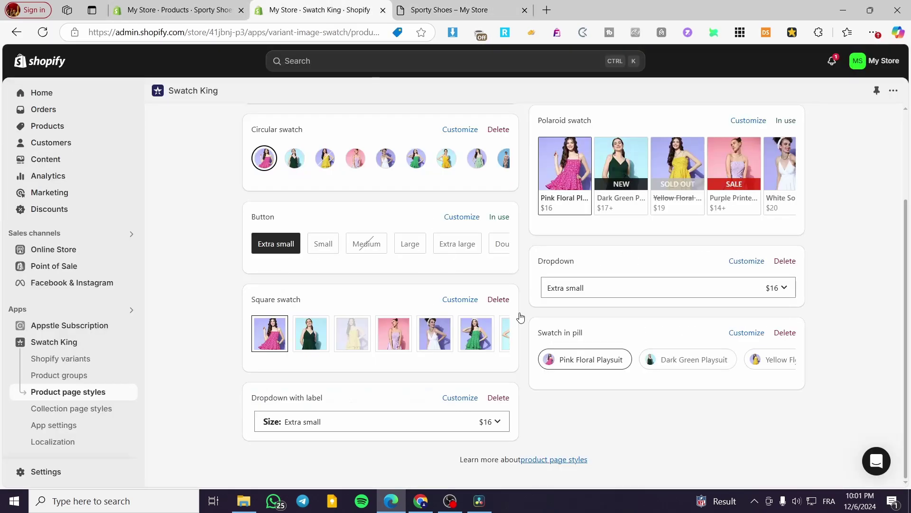
{"action": "left_click", "coordinate": [461, 132]}
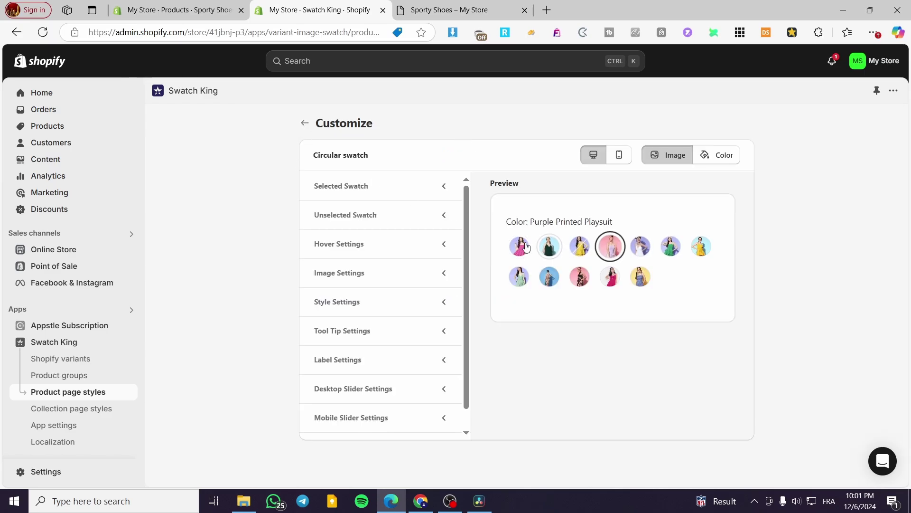
{"action": "left_click", "coordinate": [717, 154]}
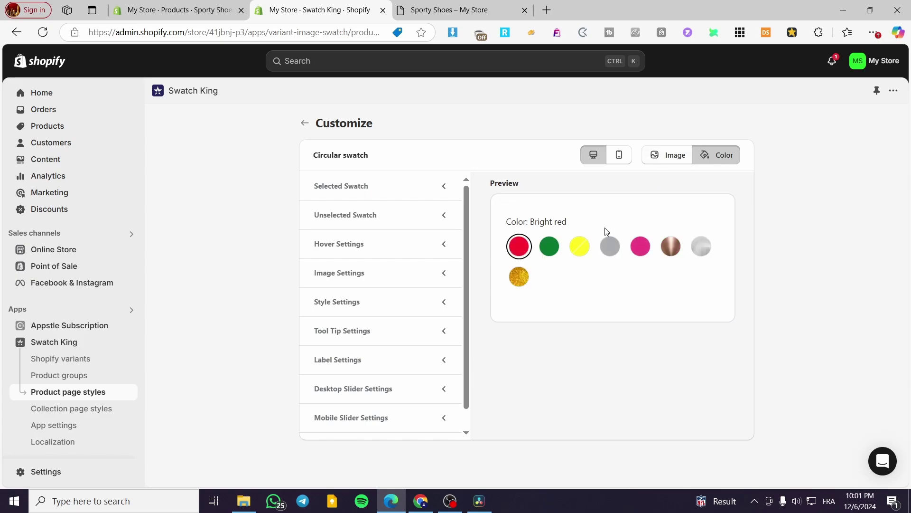
Preview the Circular swatch style with images and review its selected, unselected and hover settings before returning to the product page styles.
{"action": "left_click", "coordinate": [679, 157]}
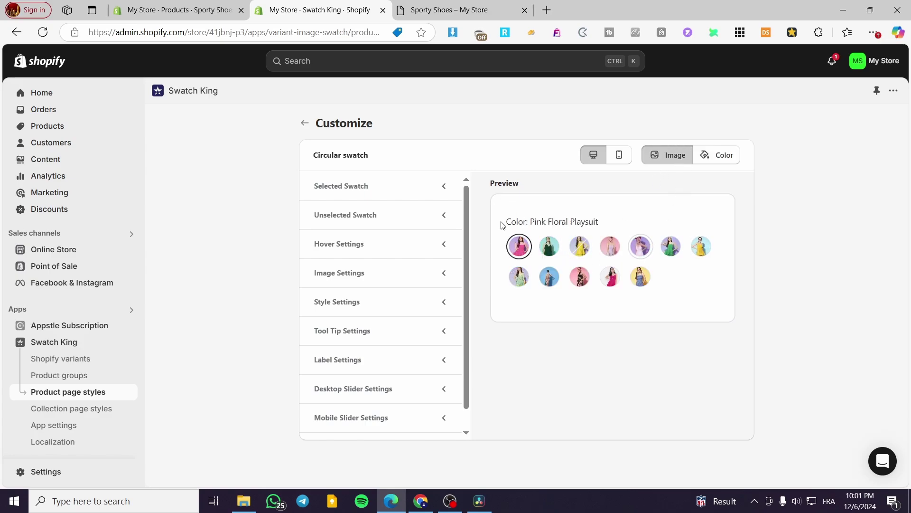
{"action": "left_click", "coordinate": [362, 194]}
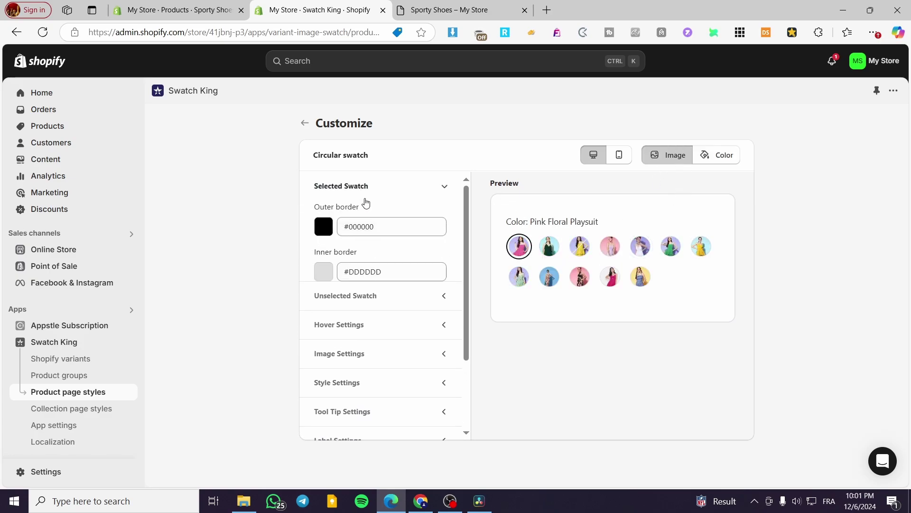
{"action": "left_click", "coordinate": [370, 306]}
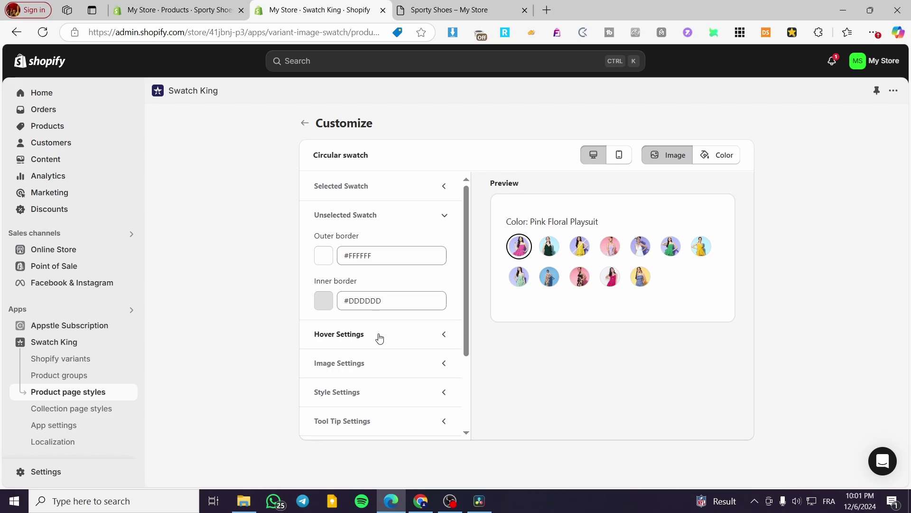
{"action": "left_click", "coordinate": [379, 336]}
{"action": "scroll", "coordinate": [371, 340], "scroll_direction": "down", "scroll_amount": 2}
{"action": "scroll", "coordinate": [372, 340], "scroll_direction": "down", "scroll_amount": 2}
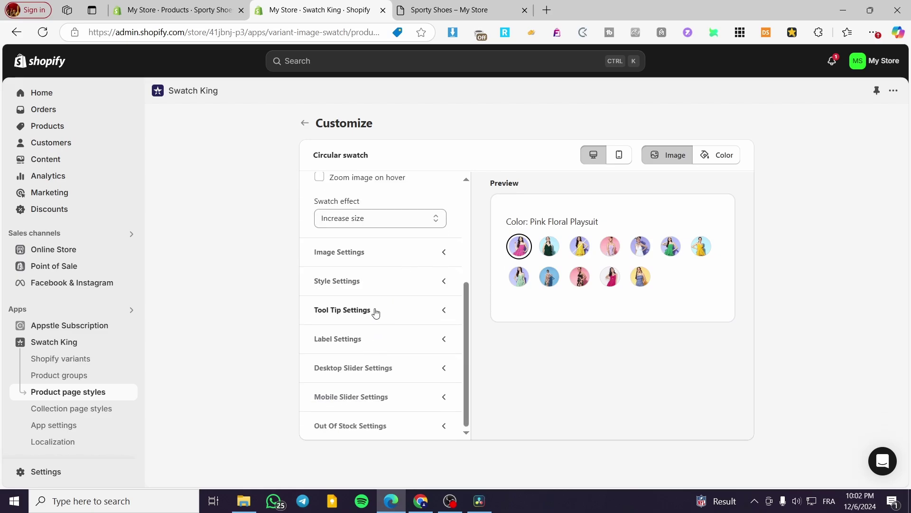
{"action": "left_click", "coordinate": [306, 124]}
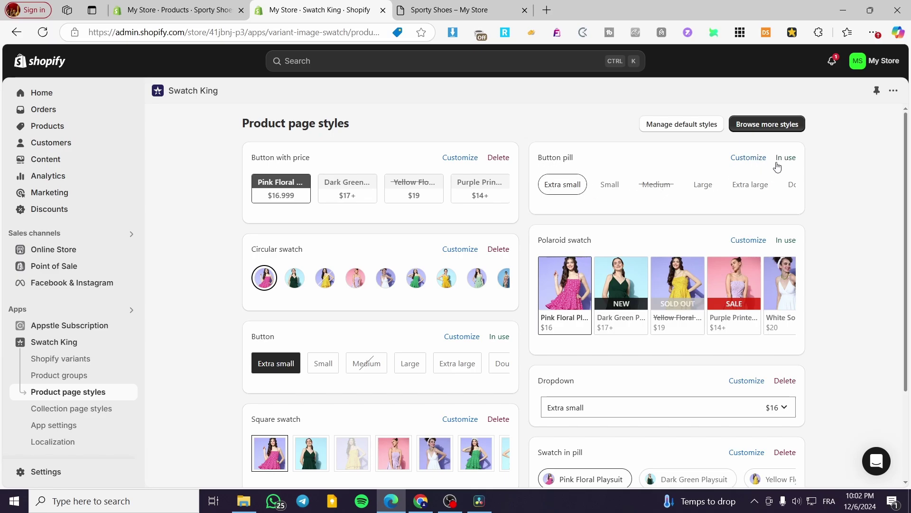
Customize the Button pill style by setting the selected button's background color to green #33ED00 and save it.
{"action": "left_click", "coordinate": [761, 160]}
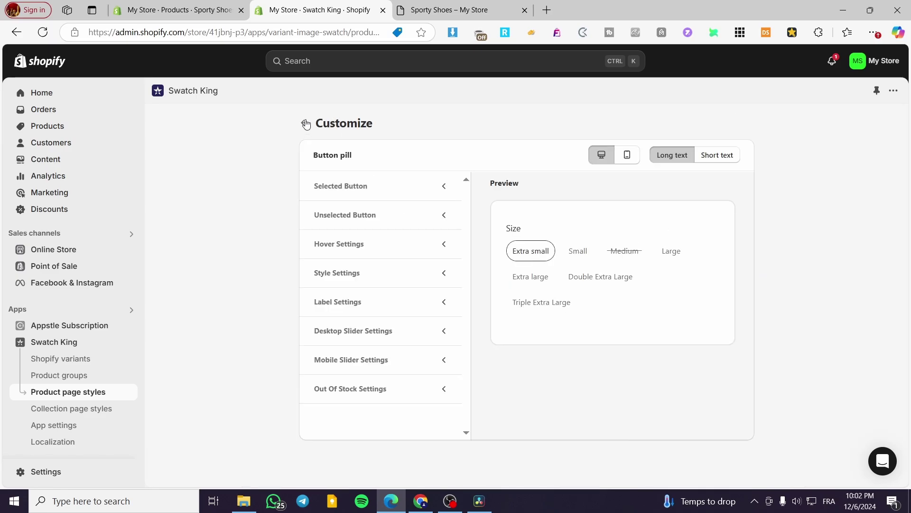
{"action": "left_click", "coordinate": [445, 188]}
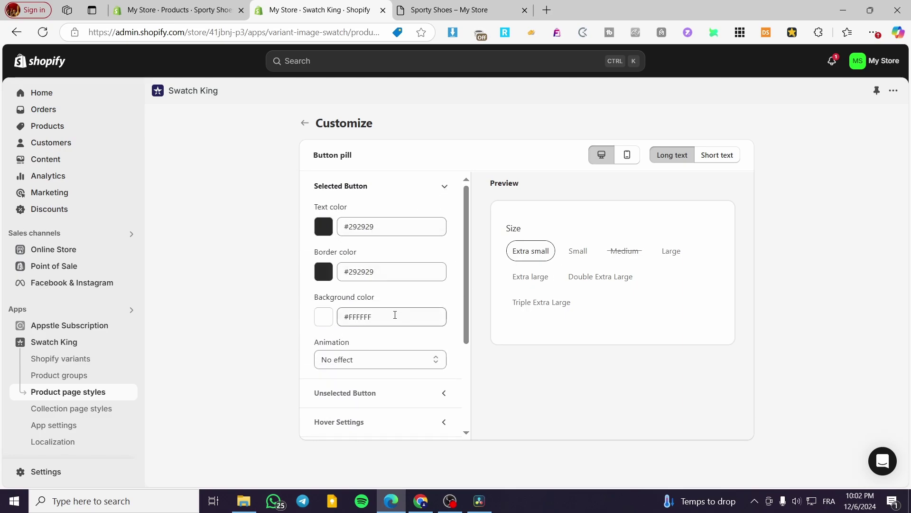
{"action": "left_click", "coordinate": [323, 316]}
{"action": "left_click", "coordinate": [368, 338]}
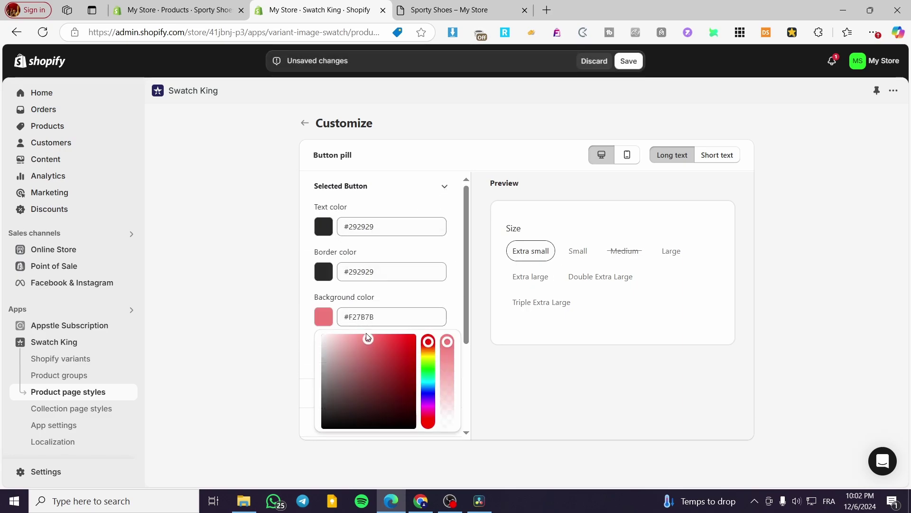
{"action": "left_click", "coordinate": [353, 335]}
{"action": "left_click", "coordinate": [341, 336]}
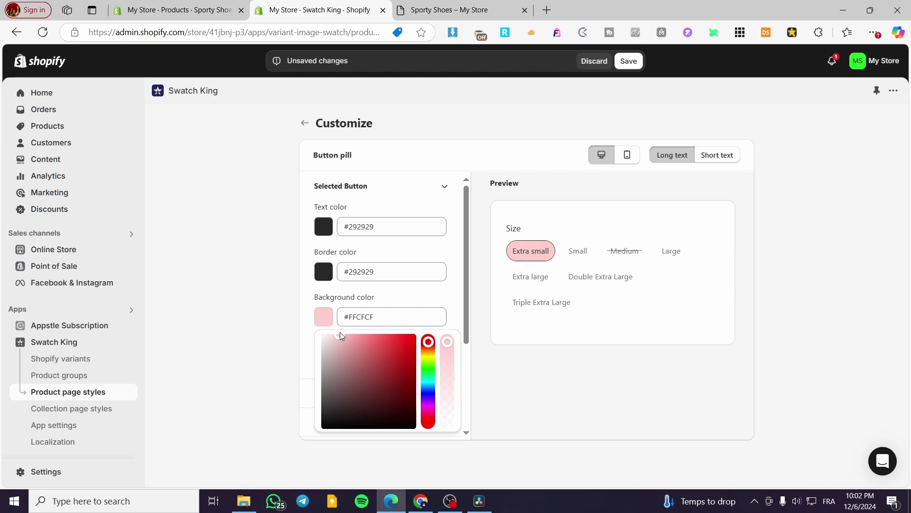
{"action": "left_click", "coordinate": [430, 362]}
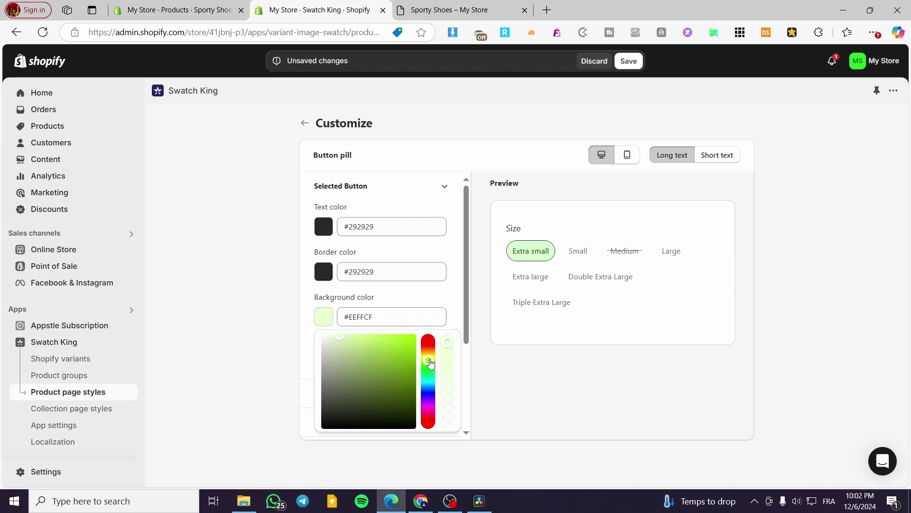
{"action": "left_click_drag", "start_coordinate": [430, 363], "coordinate": [429, 366]}
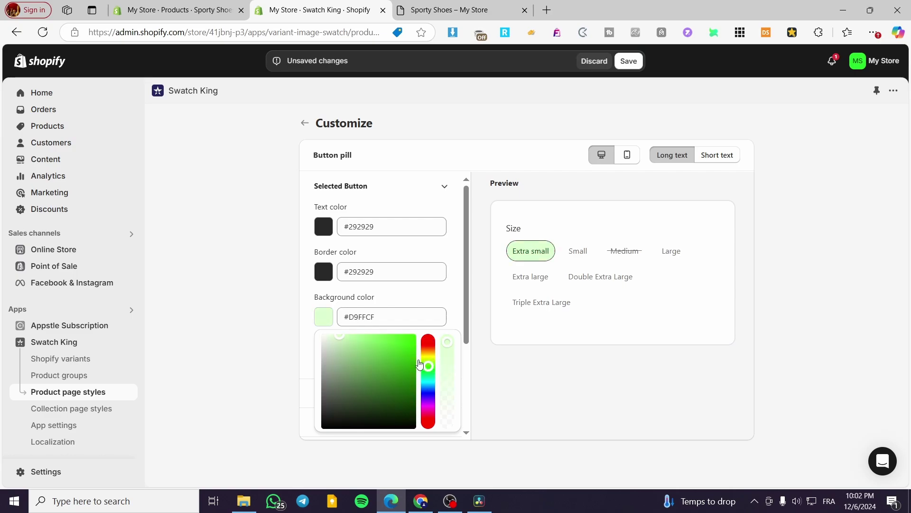
{"action": "left_click_drag", "start_coordinate": [338, 341], "coordinate": [425, 341]}
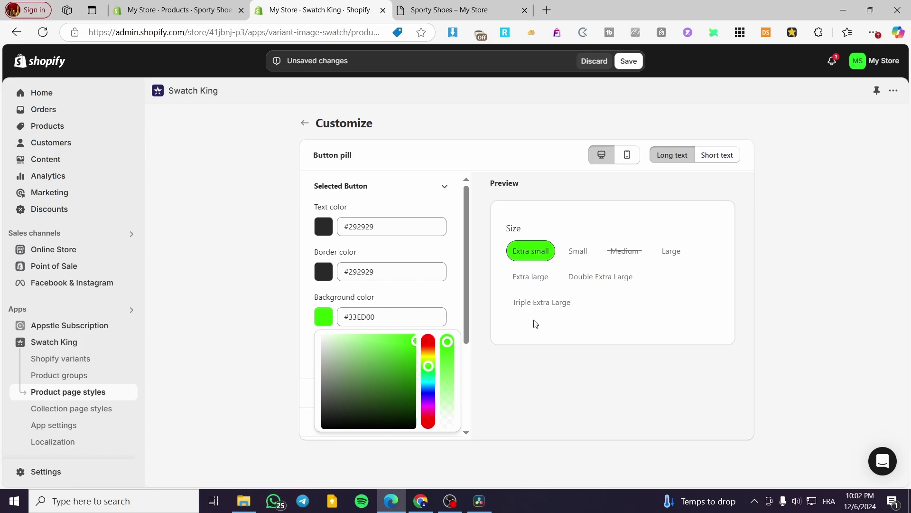
{"action": "left_click", "coordinate": [629, 60]}
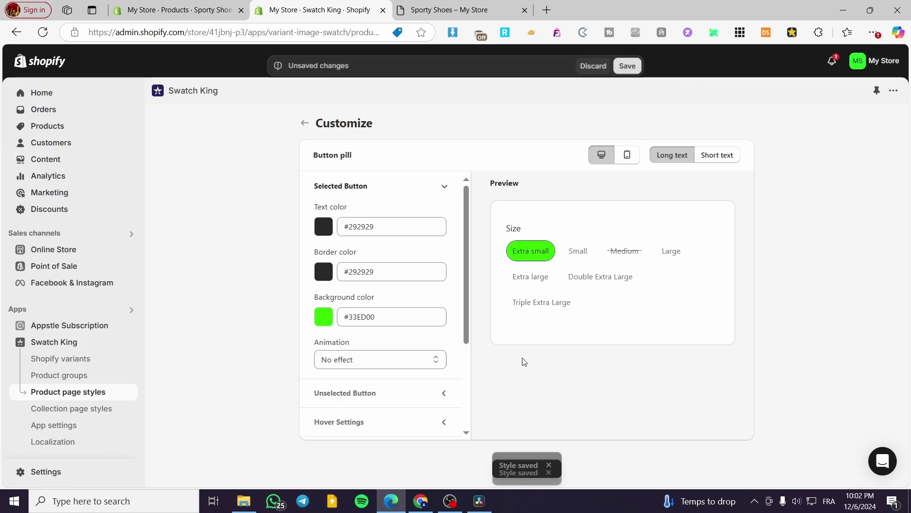
Reload the Sporty Shoes storefront page and test the button style with shoe size 7 and the Red, Beige and Blue colors.
{"action": "left_click", "coordinate": [450, 9]}
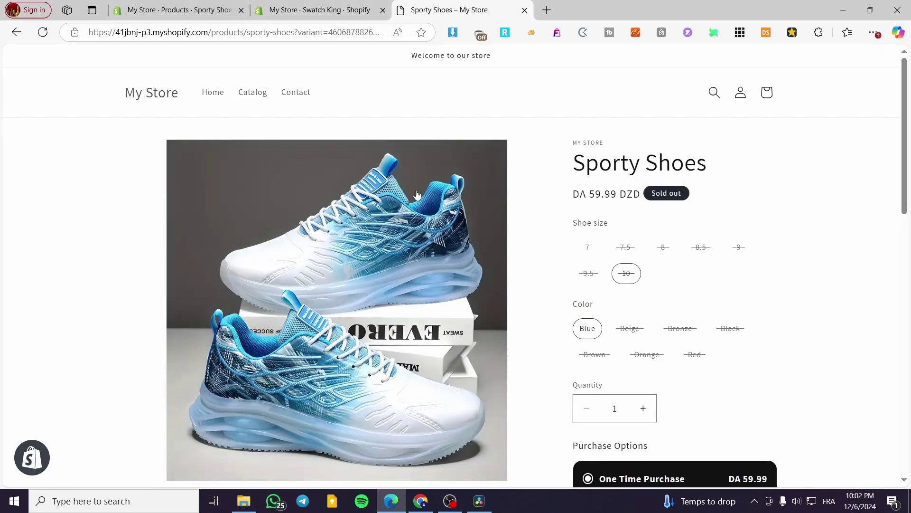
{"action": "left_click", "coordinate": [43, 33]}
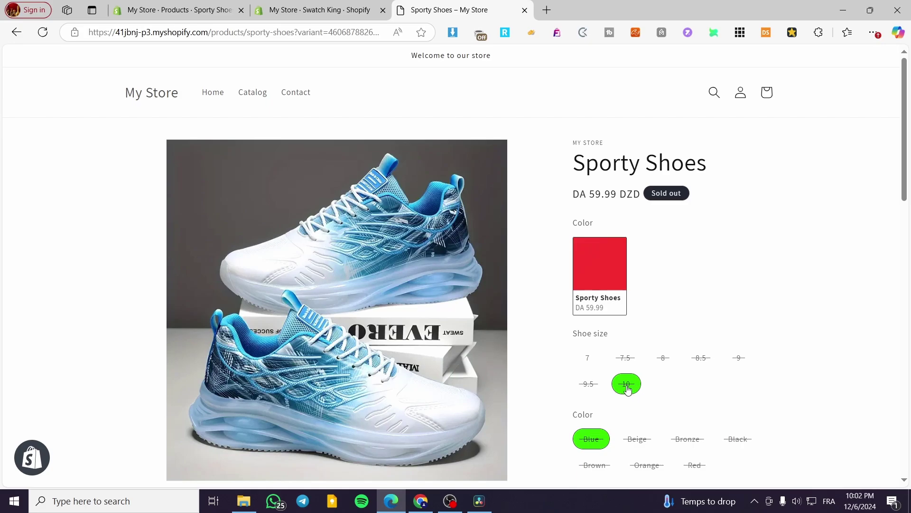
{"action": "left_click", "coordinate": [340, 7]}
{"action": "left_click", "coordinate": [475, 8]}
{"action": "left_click", "coordinate": [599, 359]}
{"action": "left_click", "coordinate": [694, 464]}
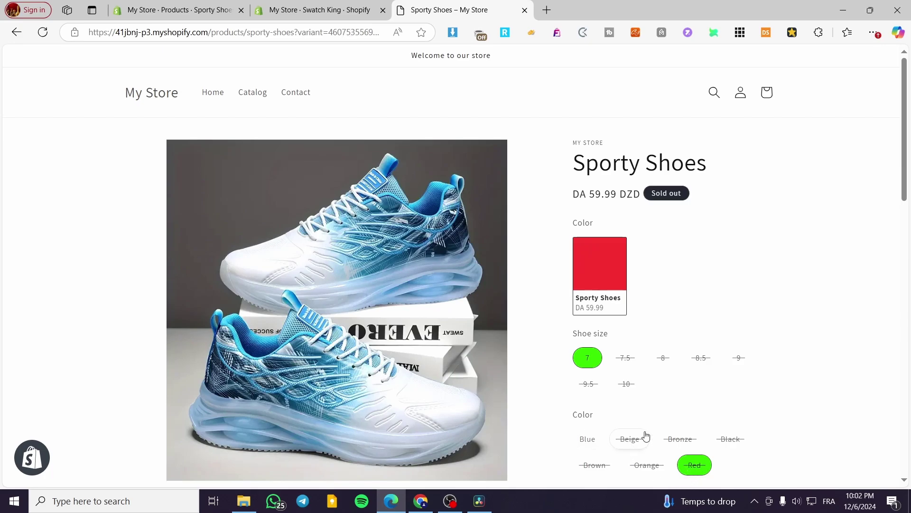
{"action": "left_click", "coordinate": [631, 439]}
{"action": "left_click", "coordinate": [595, 437]}
Try the glow, shadow and size animations on the Button pill's selected button, keep Add shadow and save the style.
{"action": "left_click", "coordinate": [319, 10]}
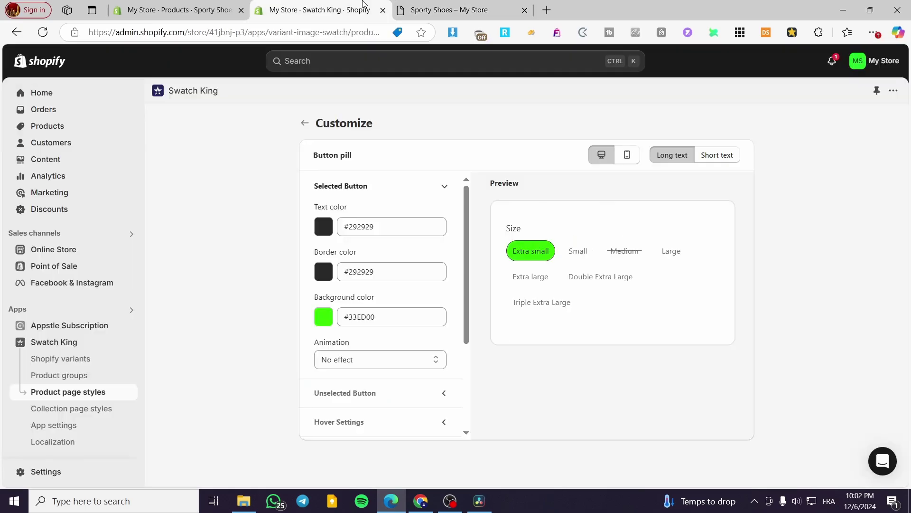
{"action": "left_click", "coordinate": [368, 358]}
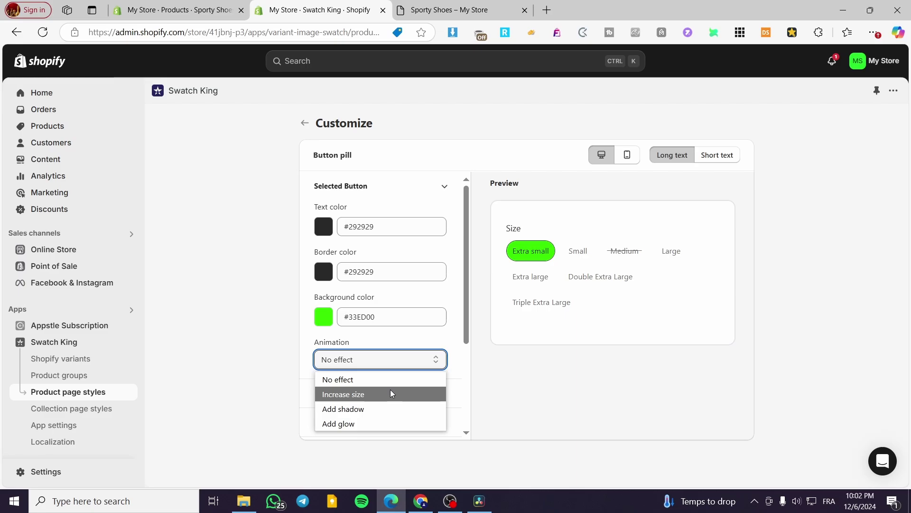
{"action": "left_click", "coordinate": [387, 424]}
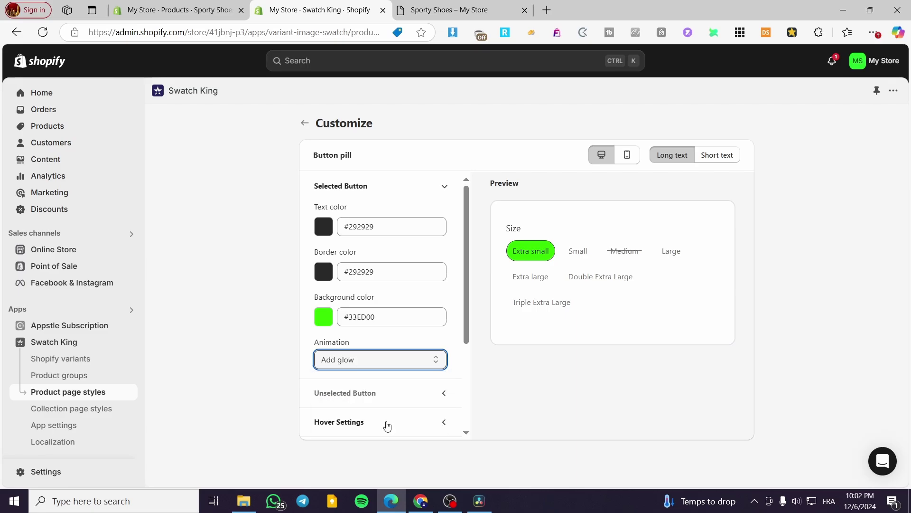
{"action": "left_click", "coordinate": [375, 359]}
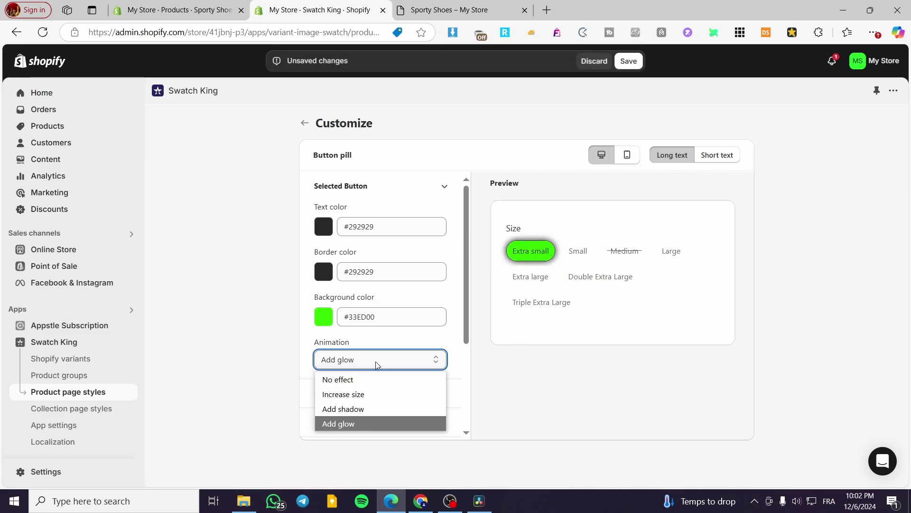
{"action": "left_click", "coordinate": [345, 408]}
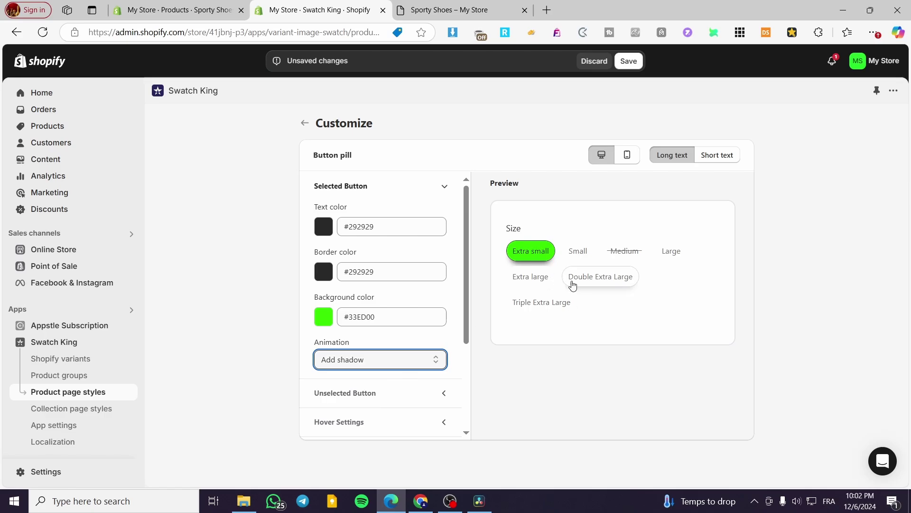
{"action": "left_click", "coordinate": [368, 359]}
{"action": "left_click", "coordinate": [365, 397]}
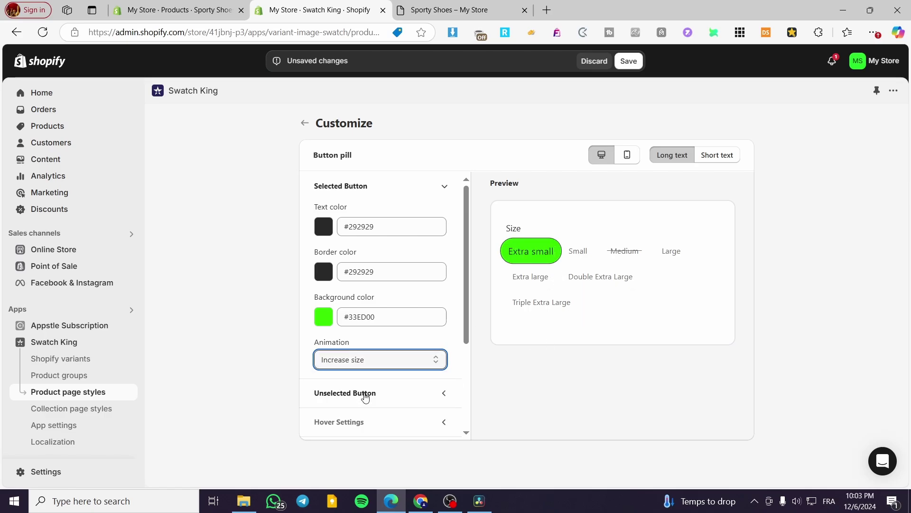
{"action": "left_click", "coordinate": [375, 363]}
{"action": "left_click", "coordinate": [360, 408]}
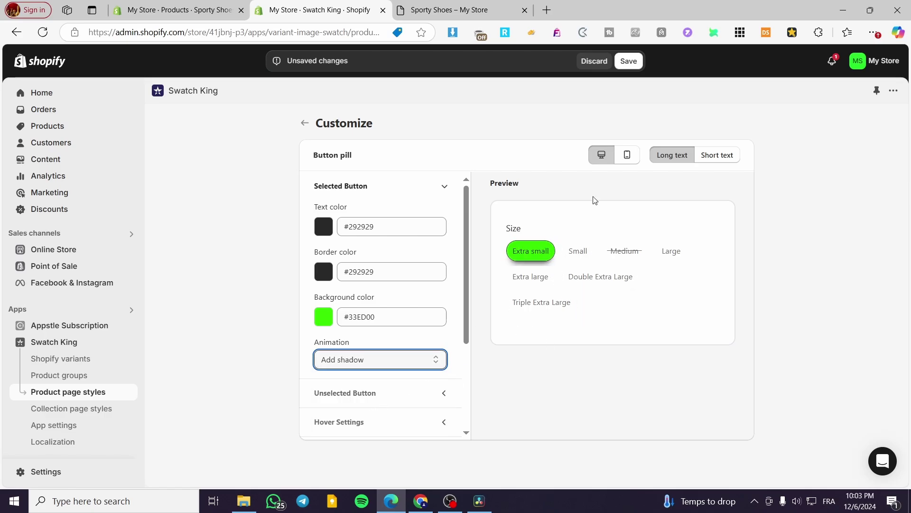
{"action": "left_click", "coordinate": [630, 62]}
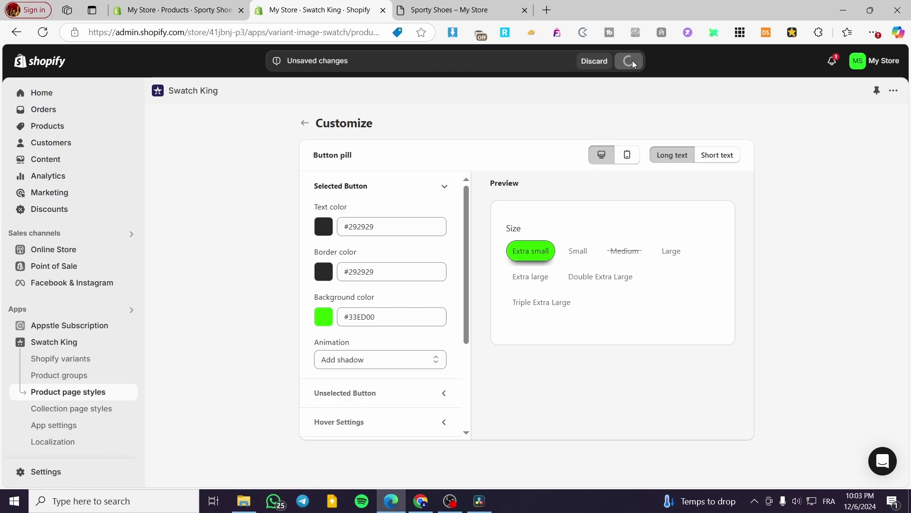
Set the selected button's background color to #FFFFFF and its text color to red #FF1C1C, and save the style.
{"action": "left_click", "coordinate": [366, 398]}
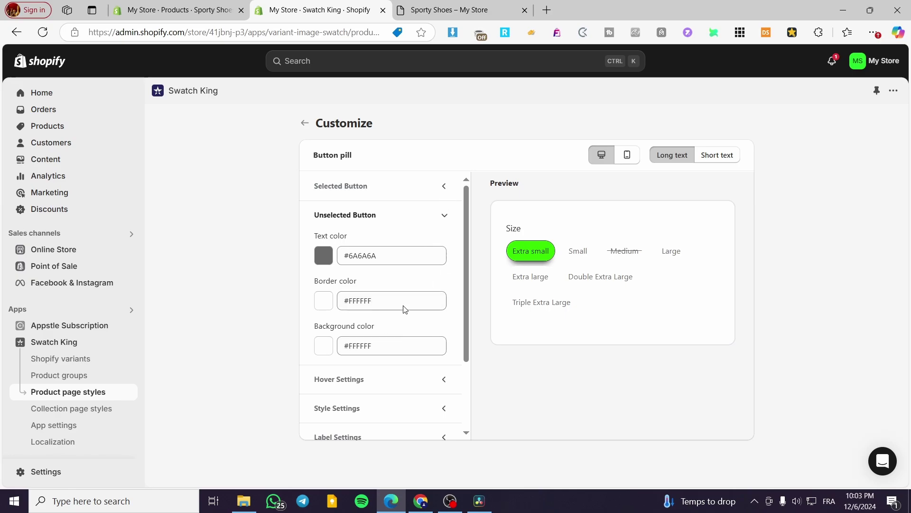
{"action": "left_click", "coordinate": [444, 186]}
{"action": "left_click", "coordinate": [352, 314]}
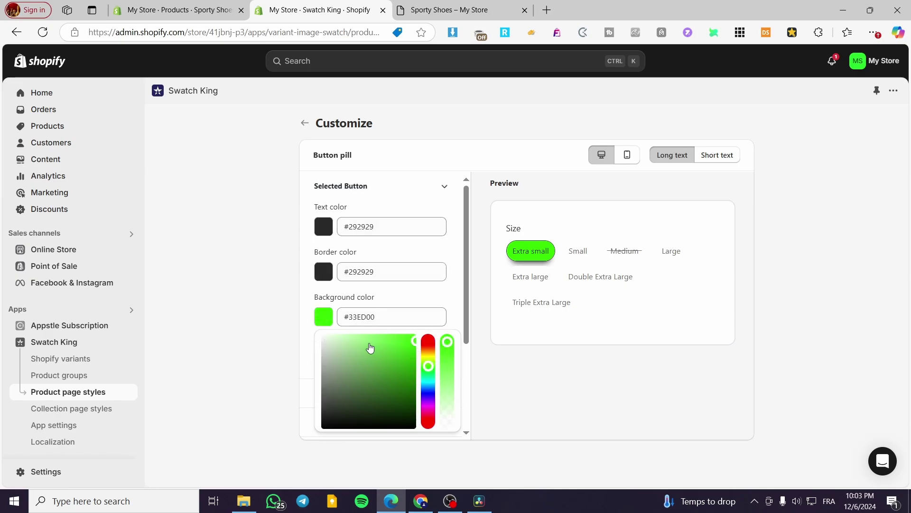
{"action": "left_click_drag", "start_coordinate": [371, 346], "coordinate": [319, 333]}
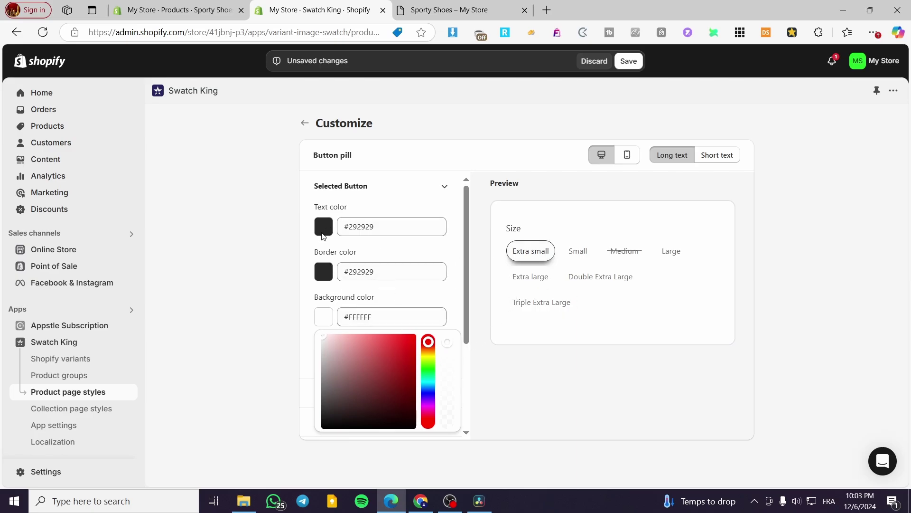
{"action": "left_click", "coordinate": [323, 233]}
{"action": "left_click_drag", "start_coordinate": [371, 254], "coordinate": [406, 246]}
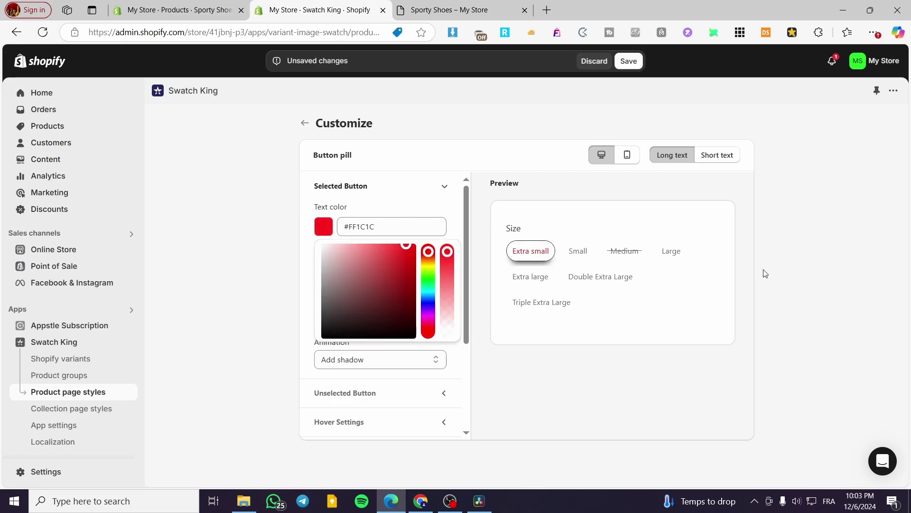
{"action": "left_click", "coordinate": [628, 61]}
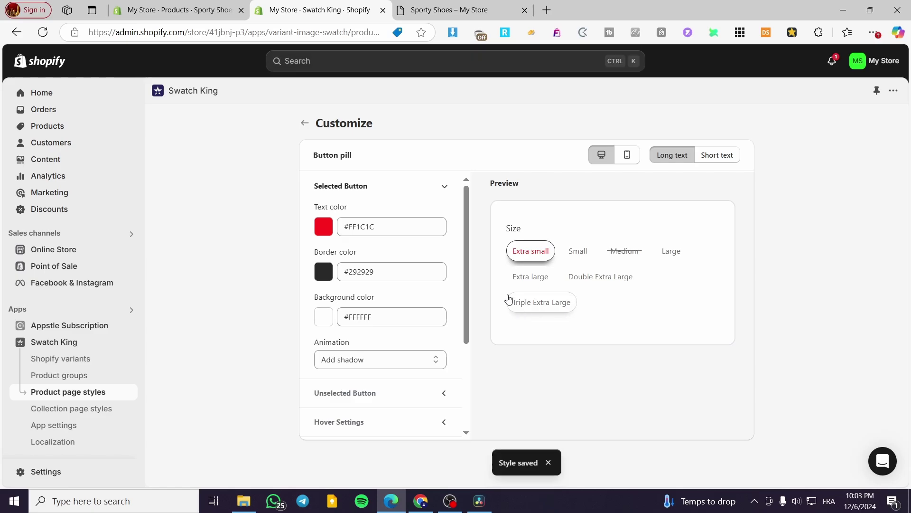
Reload the Sporty Shoes storefront page to check the updated button style, and return to the Swatch King customization page.
{"action": "left_click", "coordinate": [418, 6]}
{"action": "left_click", "coordinate": [43, 32]}
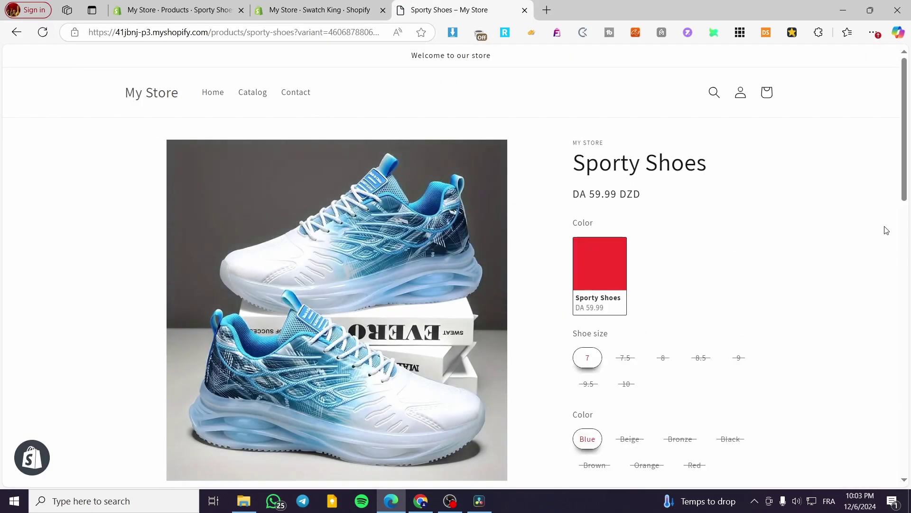
{"action": "left_click", "coordinate": [364, 5]}
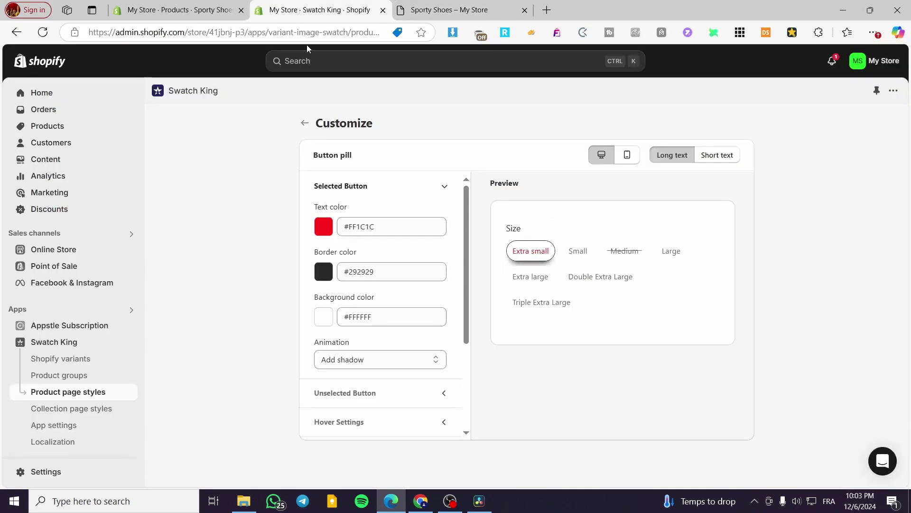
Review the product page styles and the collection page styles, including the additional collection styles available to add.
{"action": "left_click", "coordinate": [303, 125]}
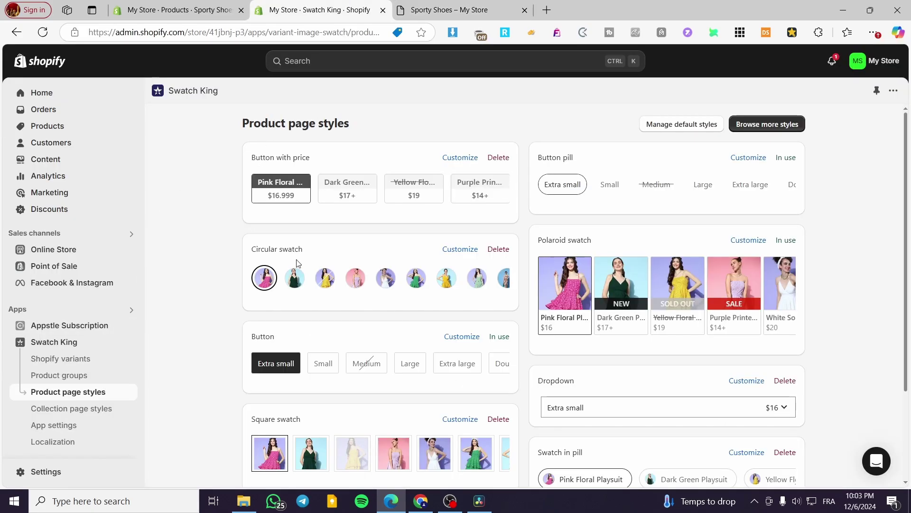
{"action": "scroll", "coordinate": [380, 361], "scroll_direction": "down", "scroll_amount": 3}
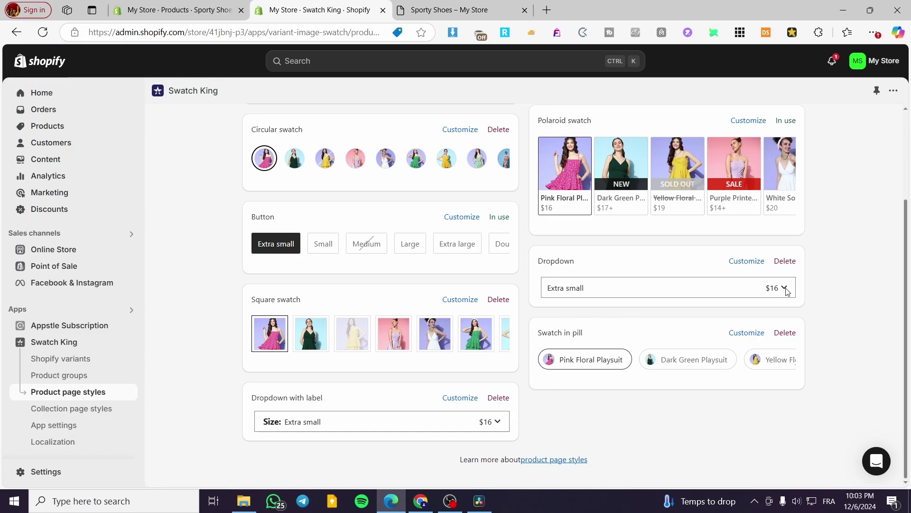
{"action": "left_click", "coordinate": [90, 414]}
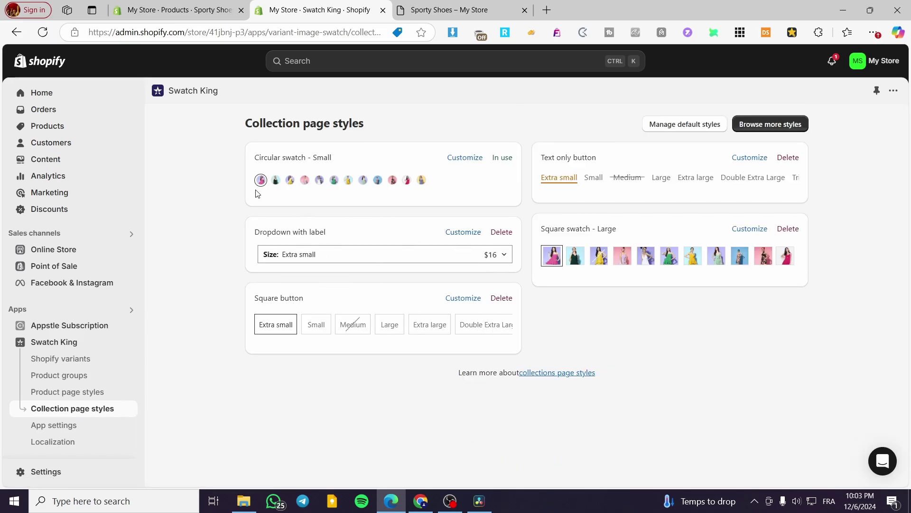
{"action": "left_click", "coordinate": [769, 132]}
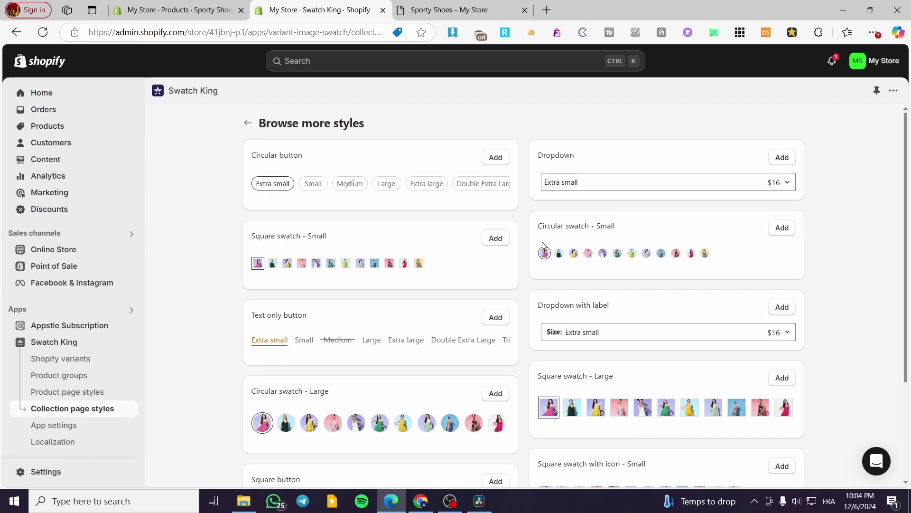
Look through the remaining collection page styles and the additional product page styles available to add.
{"action": "scroll", "coordinate": [546, 247], "scroll_direction": "down", "scroll_amount": 3}
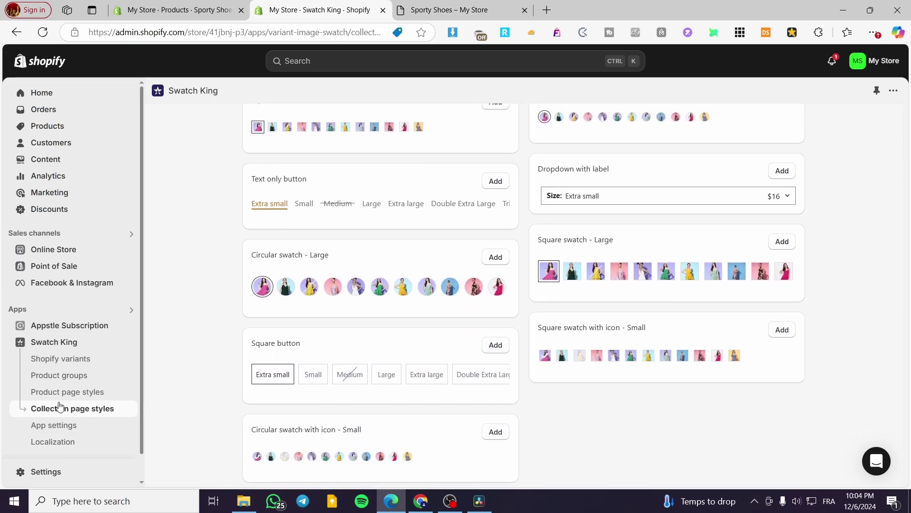
{"action": "left_click", "coordinate": [40, 393]}
{"action": "left_click", "coordinate": [66, 392]}
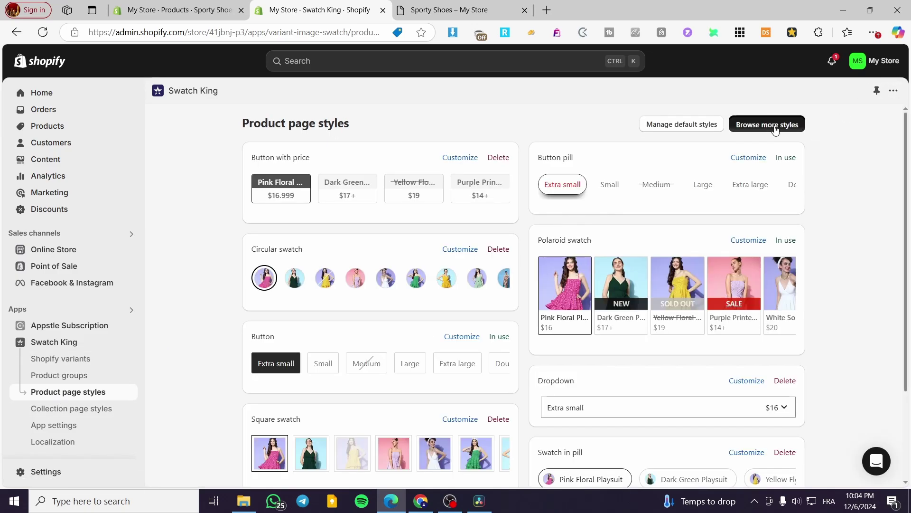
{"action": "left_click", "coordinate": [770, 125]}
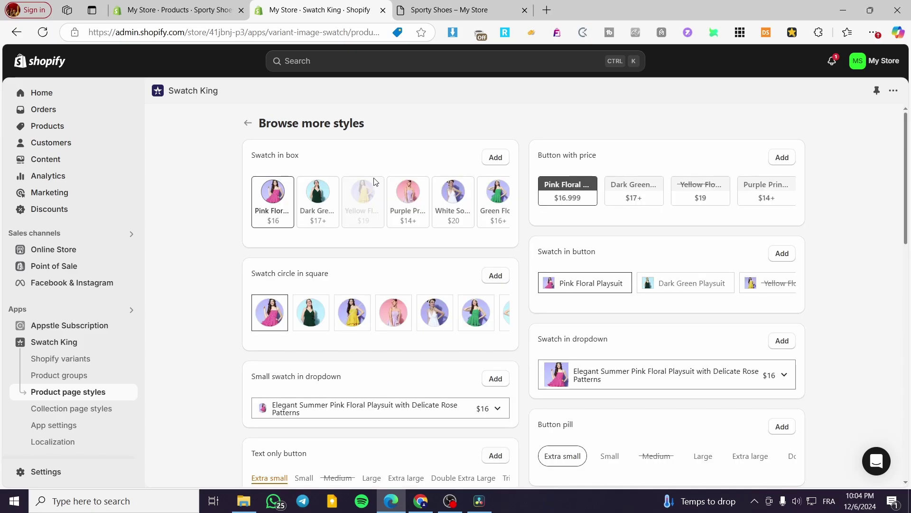
{"action": "scroll", "coordinate": [487, 322], "scroll_direction": "down", "scroll_amount": 8}
{"action": "scroll", "coordinate": [487, 323], "scroll_direction": "down", "scroll_amount": 6}
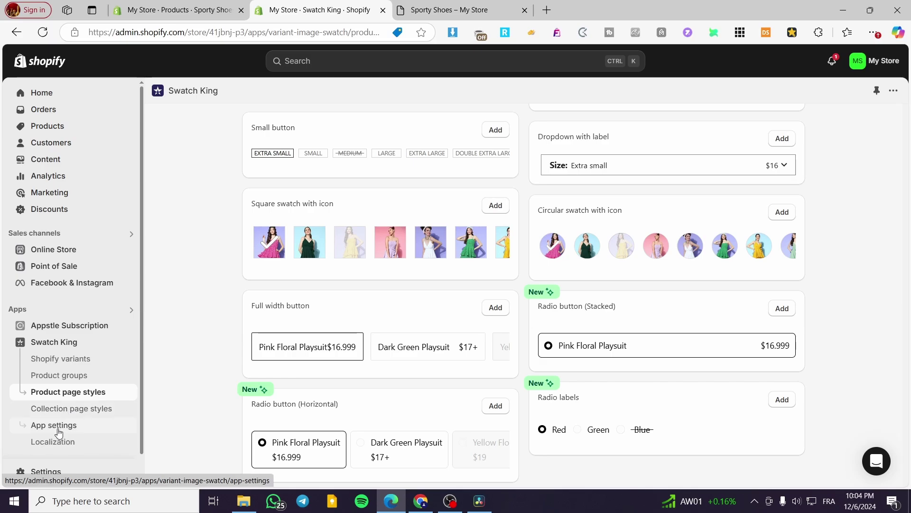
Review the app settings, including the badge and page settings, and check the localization page.
{"action": "left_click", "coordinate": [98, 427]}
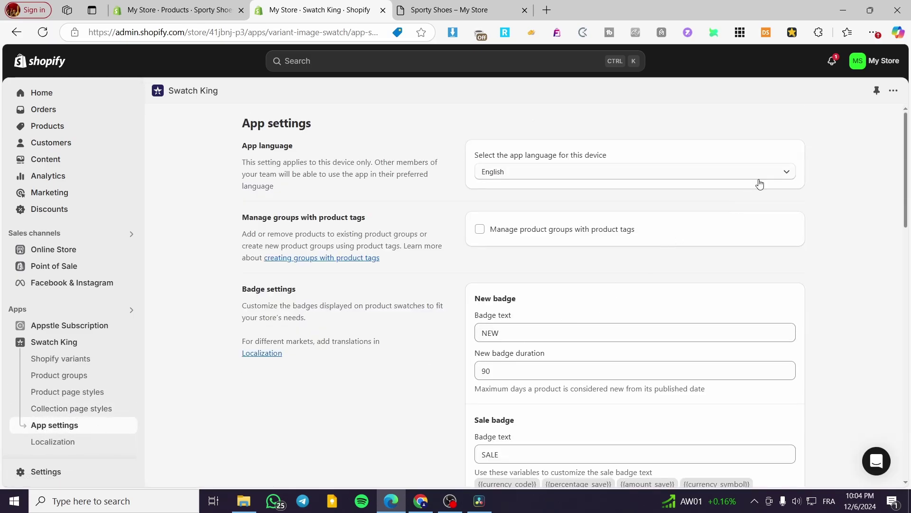
{"action": "scroll", "coordinate": [759, 184], "scroll_direction": "down", "scroll_amount": 13}
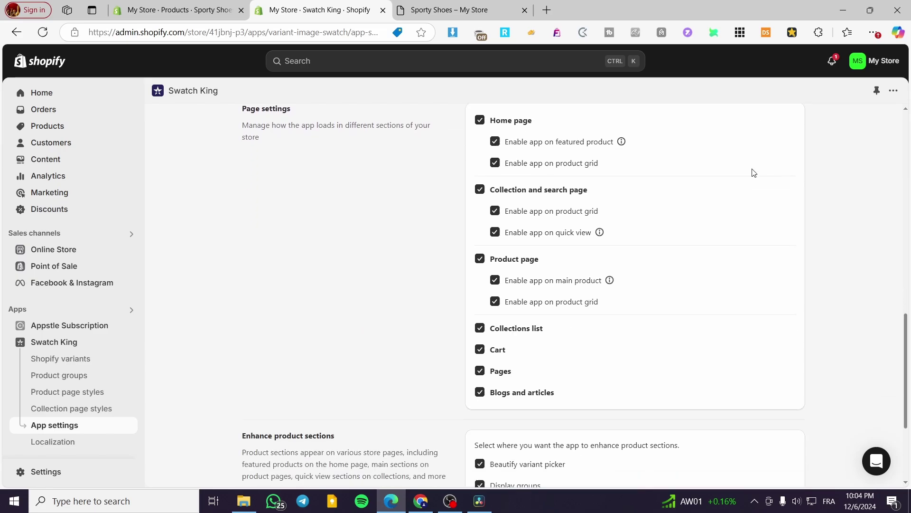
{"action": "scroll", "coordinate": [752, 174], "scroll_direction": "down", "scroll_amount": 4}
{"action": "scroll", "coordinate": [840, 325], "scroll_direction": "up", "scroll_amount": 12}
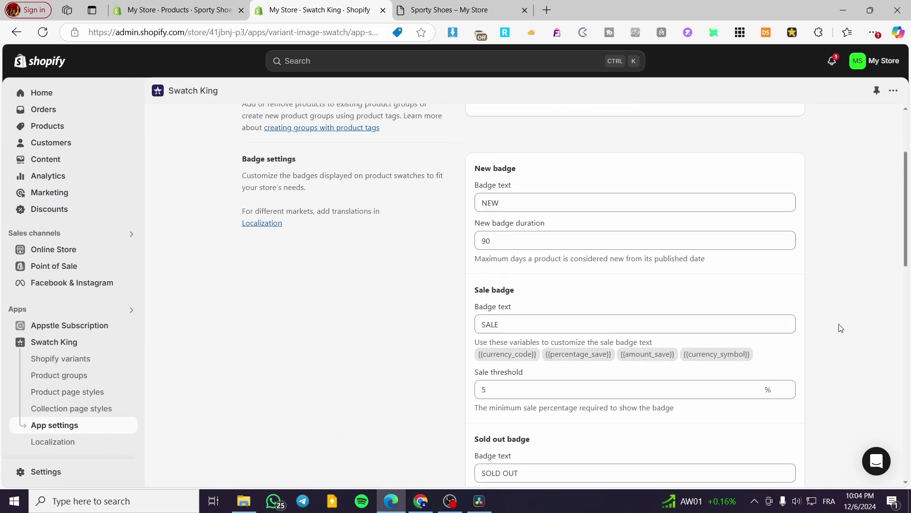
{"action": "scroll", "coordinate": [252, 258], "scroll_direction": "up", "scroll_amount": 3}
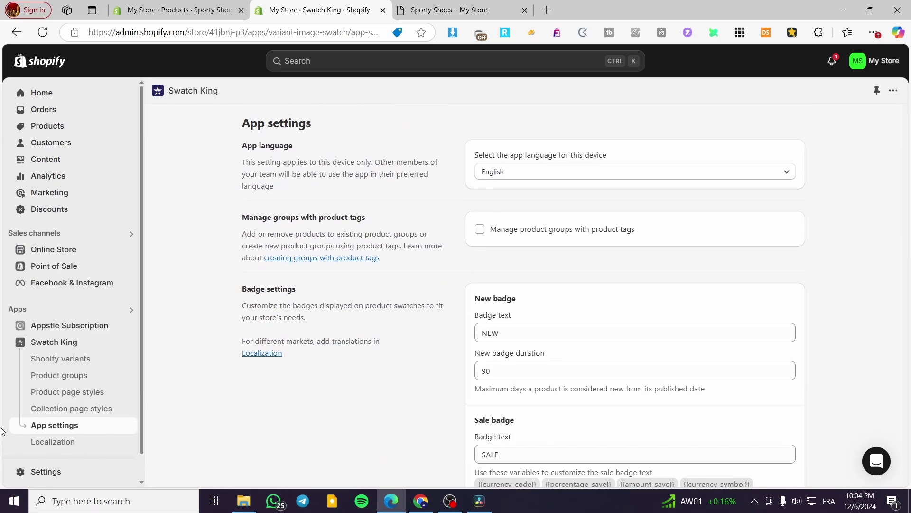
{"action": "left_click", "coordinate": [53, 441]}
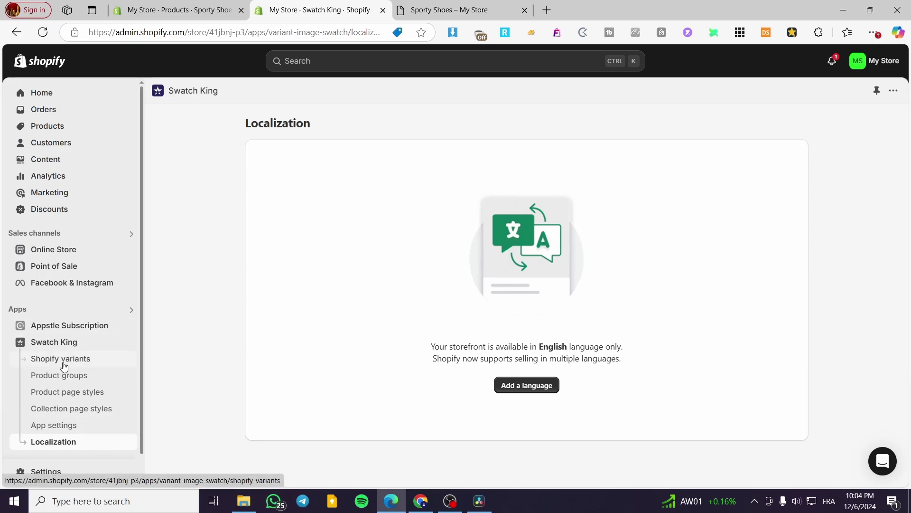
Return to the Swatch King home page and review the setup guide, product and group overview, and current plan.
{"action": "left_click", "coordinate": [69, 348]}
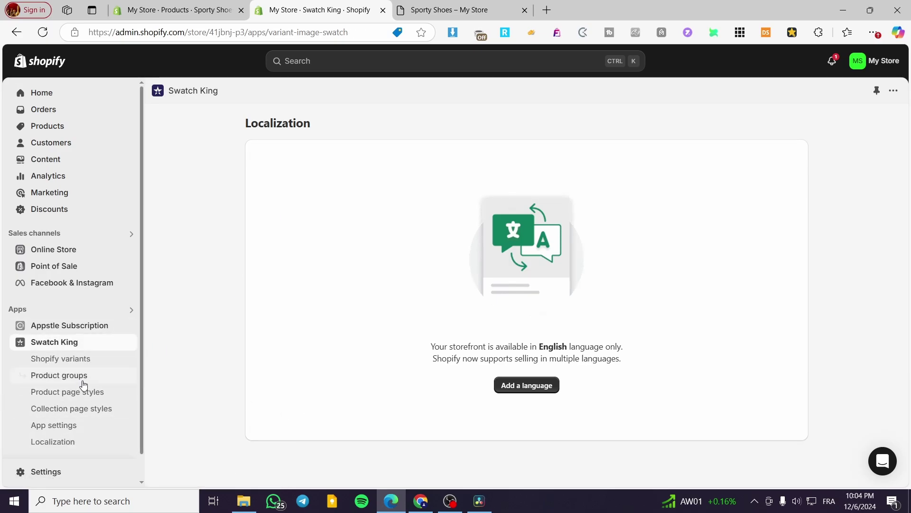
{"action": "scroll", "coordinate": [556, 366], "scroll_direction": "down", "scroll_amount": 3}
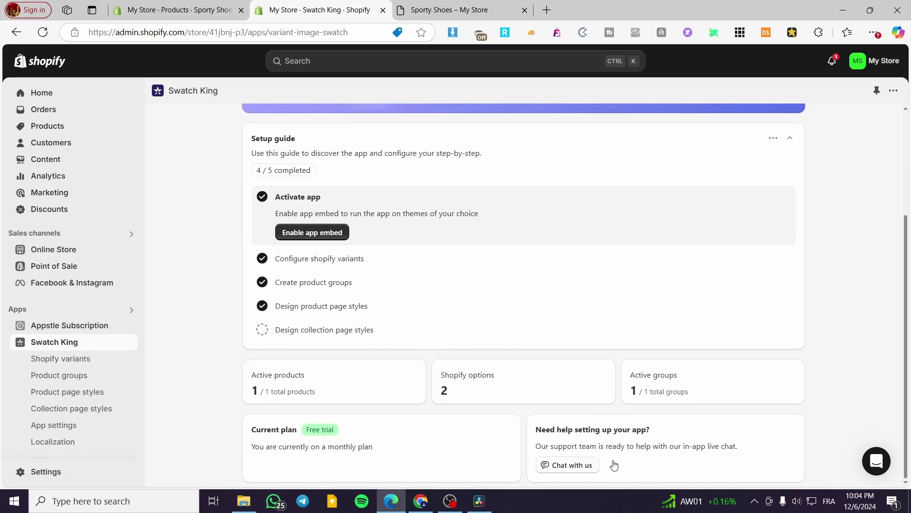
{"action": "scroll", "coordinate": [626, 163], "scroll_direction": "up", "scroll_amount": 3}
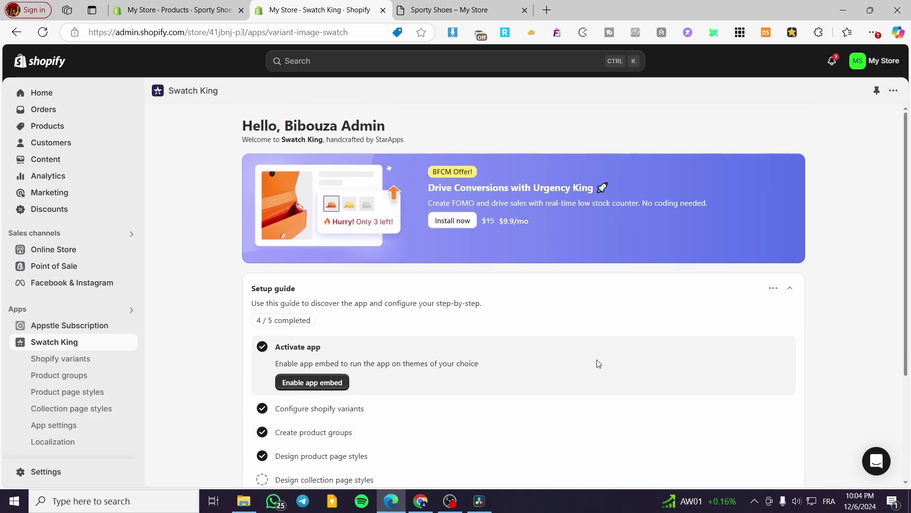
{"action": "scroll", "coordinate": [828, 275], "scroll_direction": "down", "scroll_amount": 3}
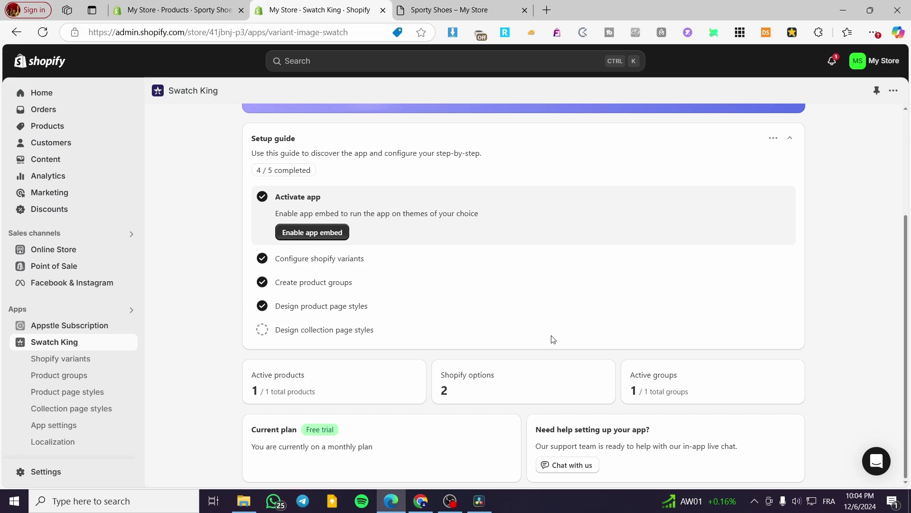
{"action": "scroll", "coordinate": [783, 335], "scroll_direction": "up", "scroll_amount": 3}
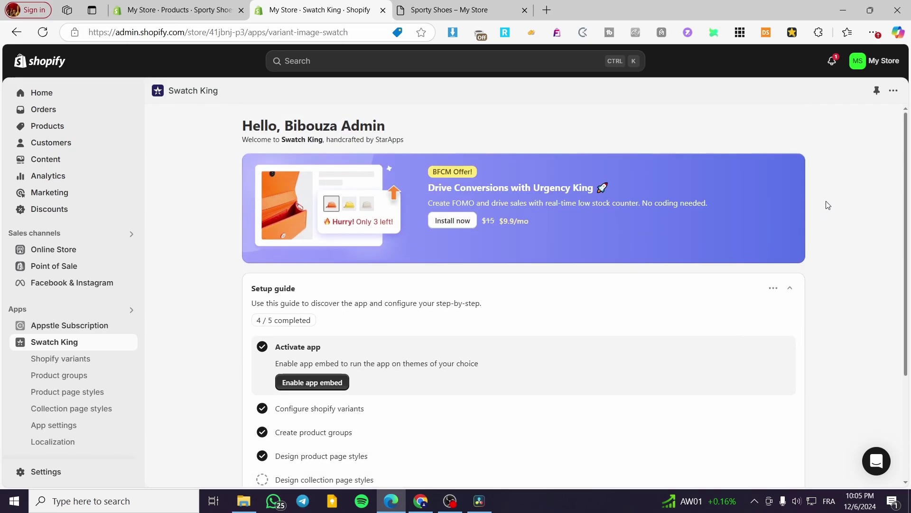
{"action": "scroll", "coordinate": [828, 205], "scroll_direction": "down", "scroll_amount": 2}
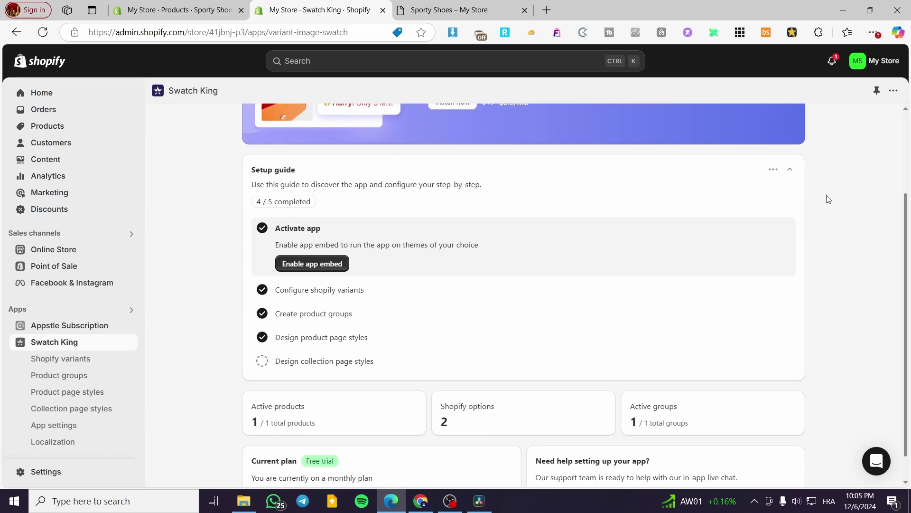